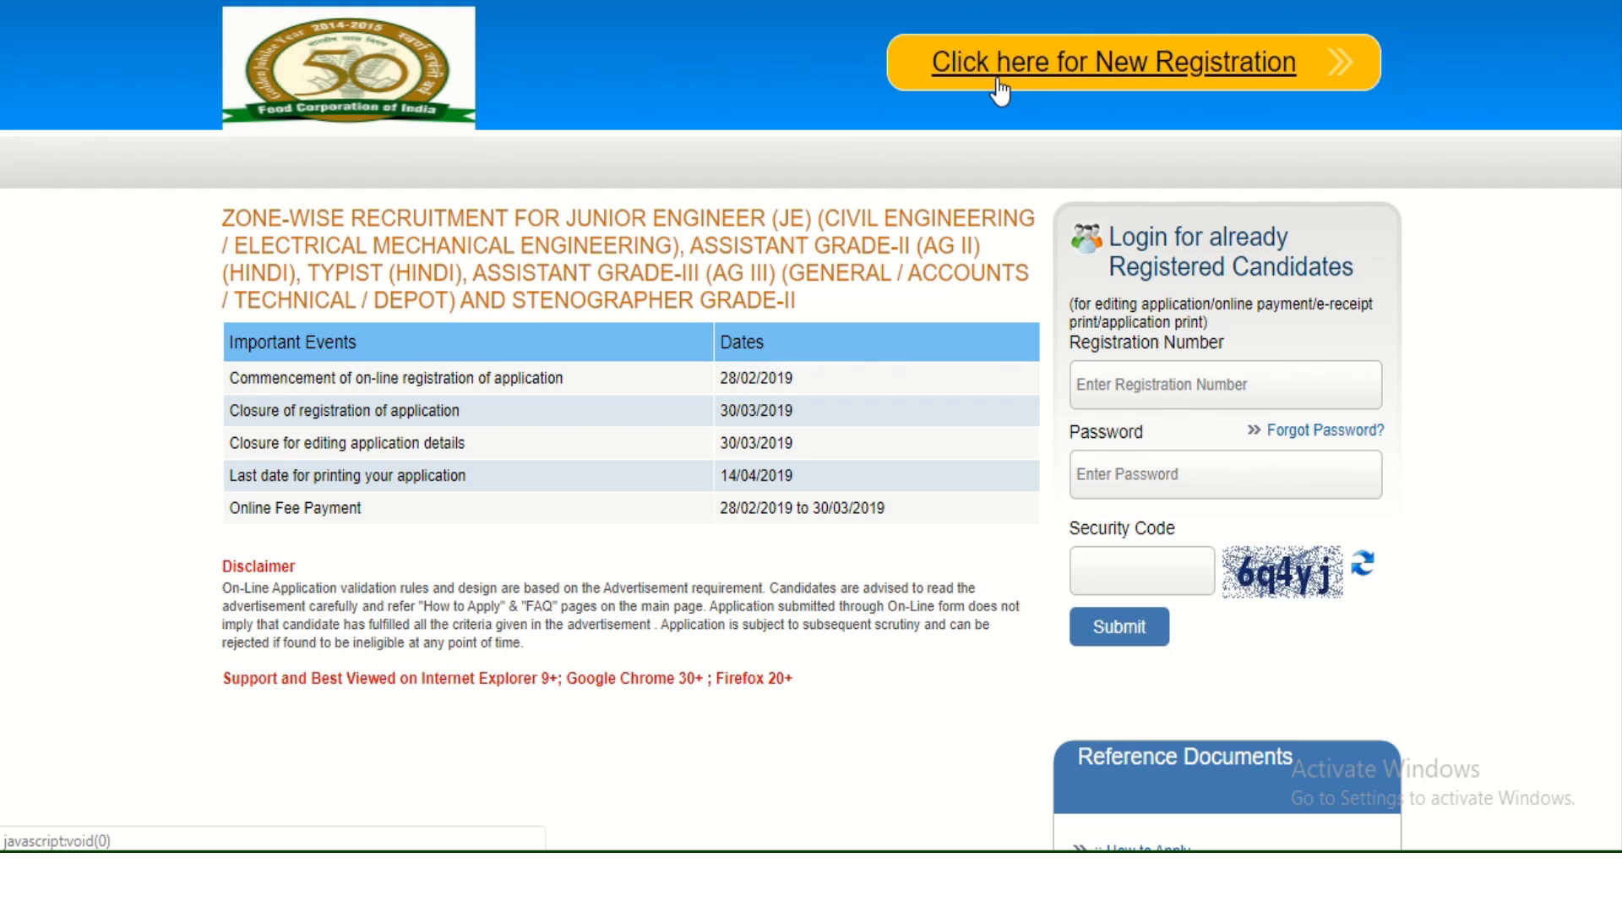
# Start a new registration and enter the candidate's first name and its confirmation.
pyautogui.click(1082, 78)
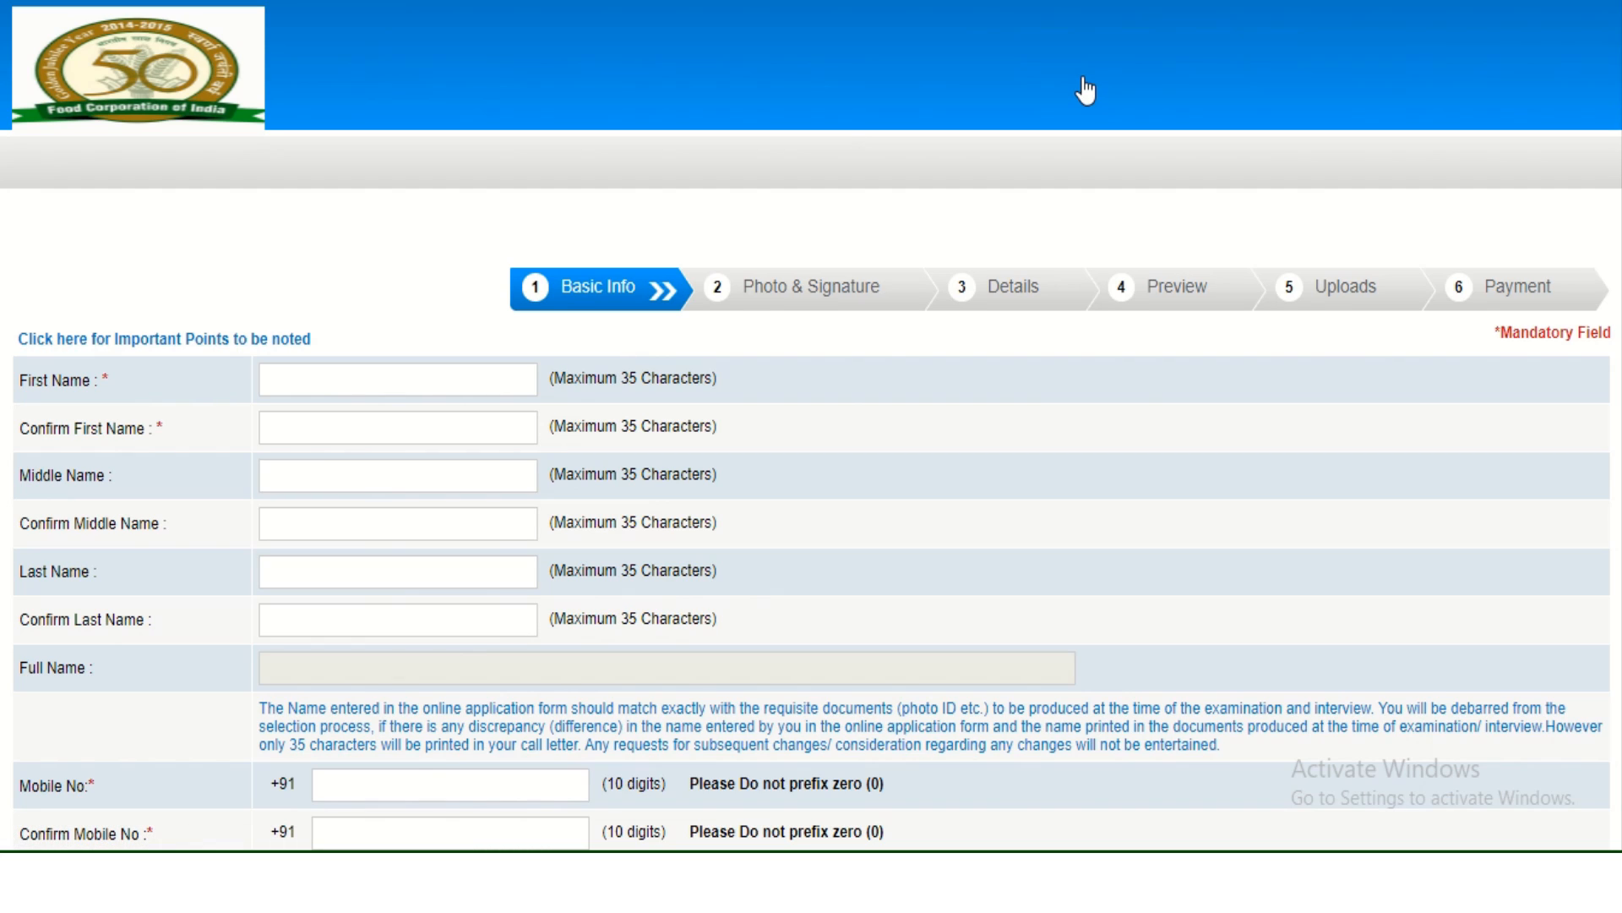
pyautogui.click(357, 389)
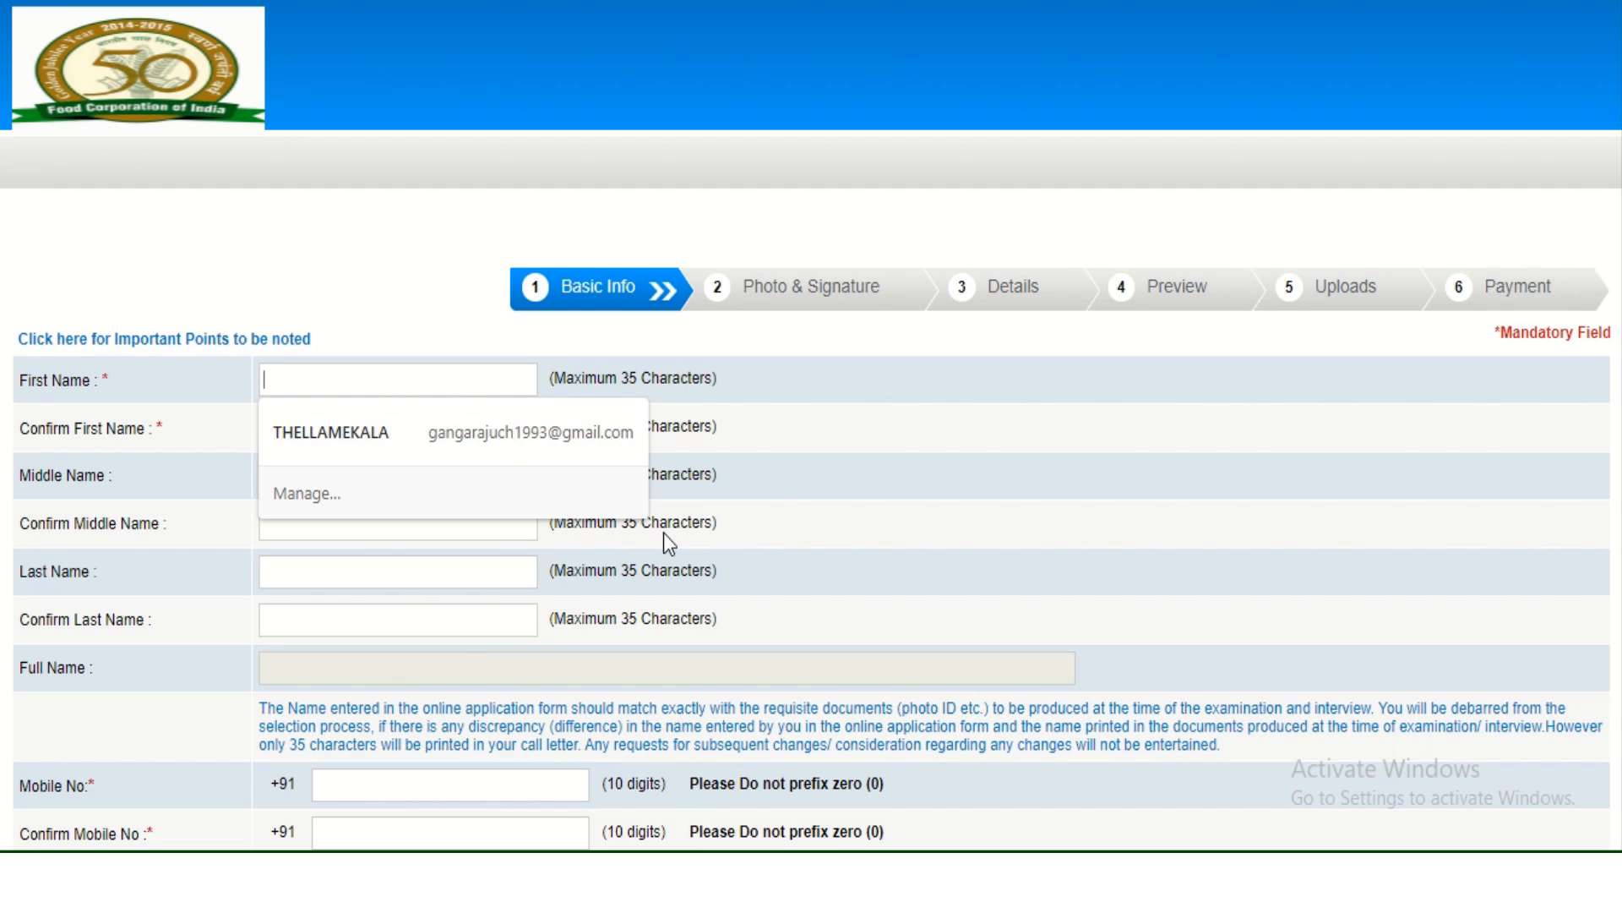
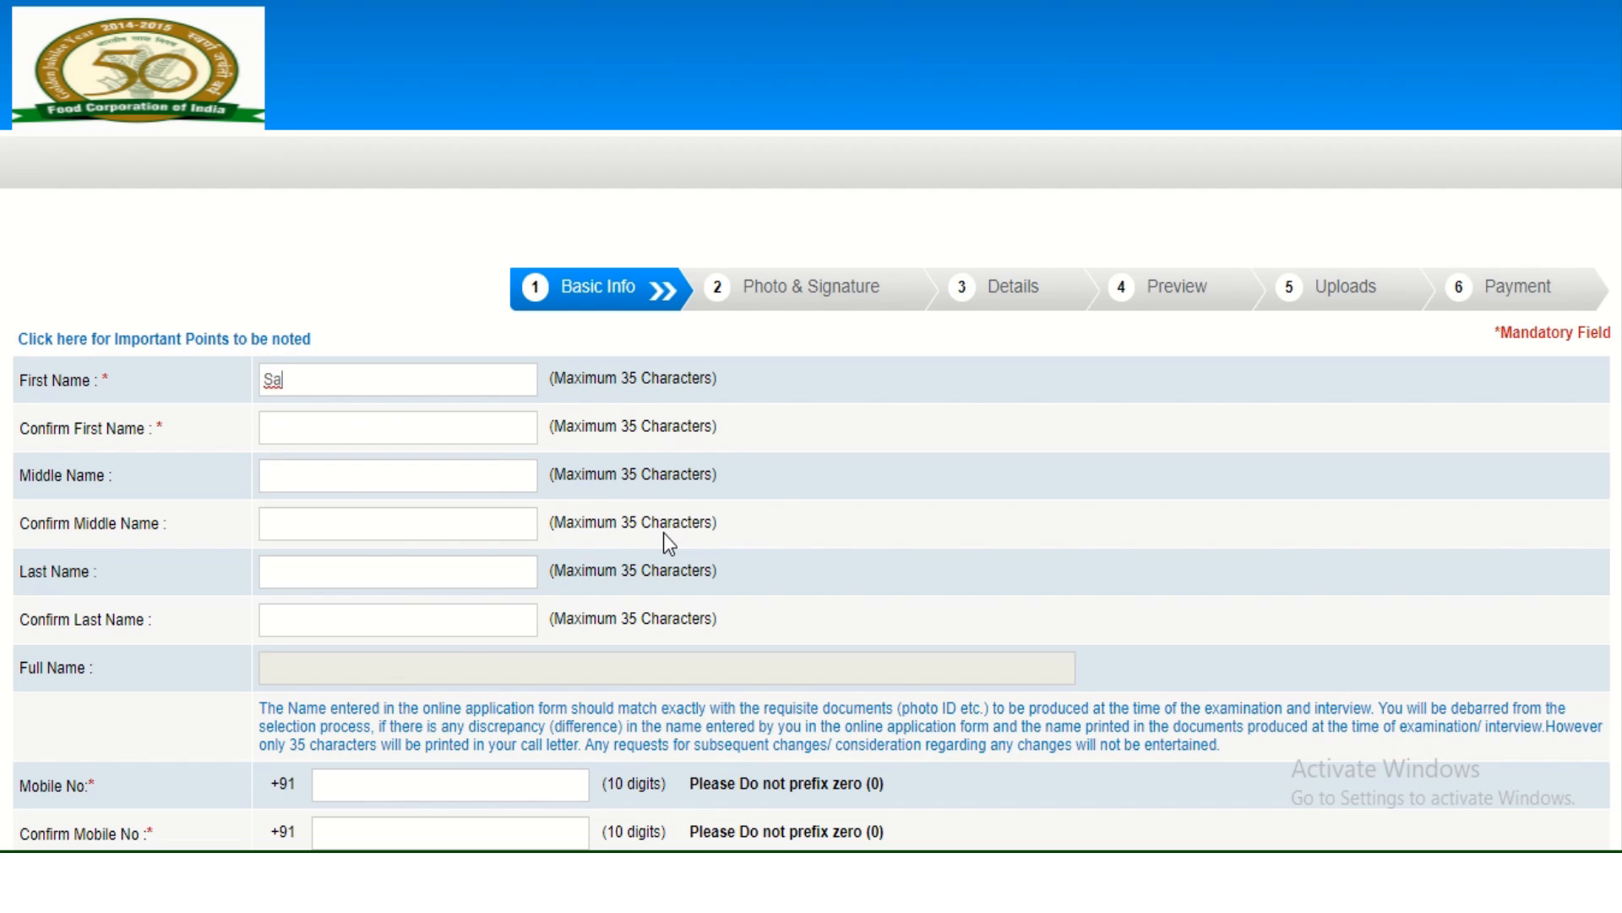
pyautogui.press('Tab')
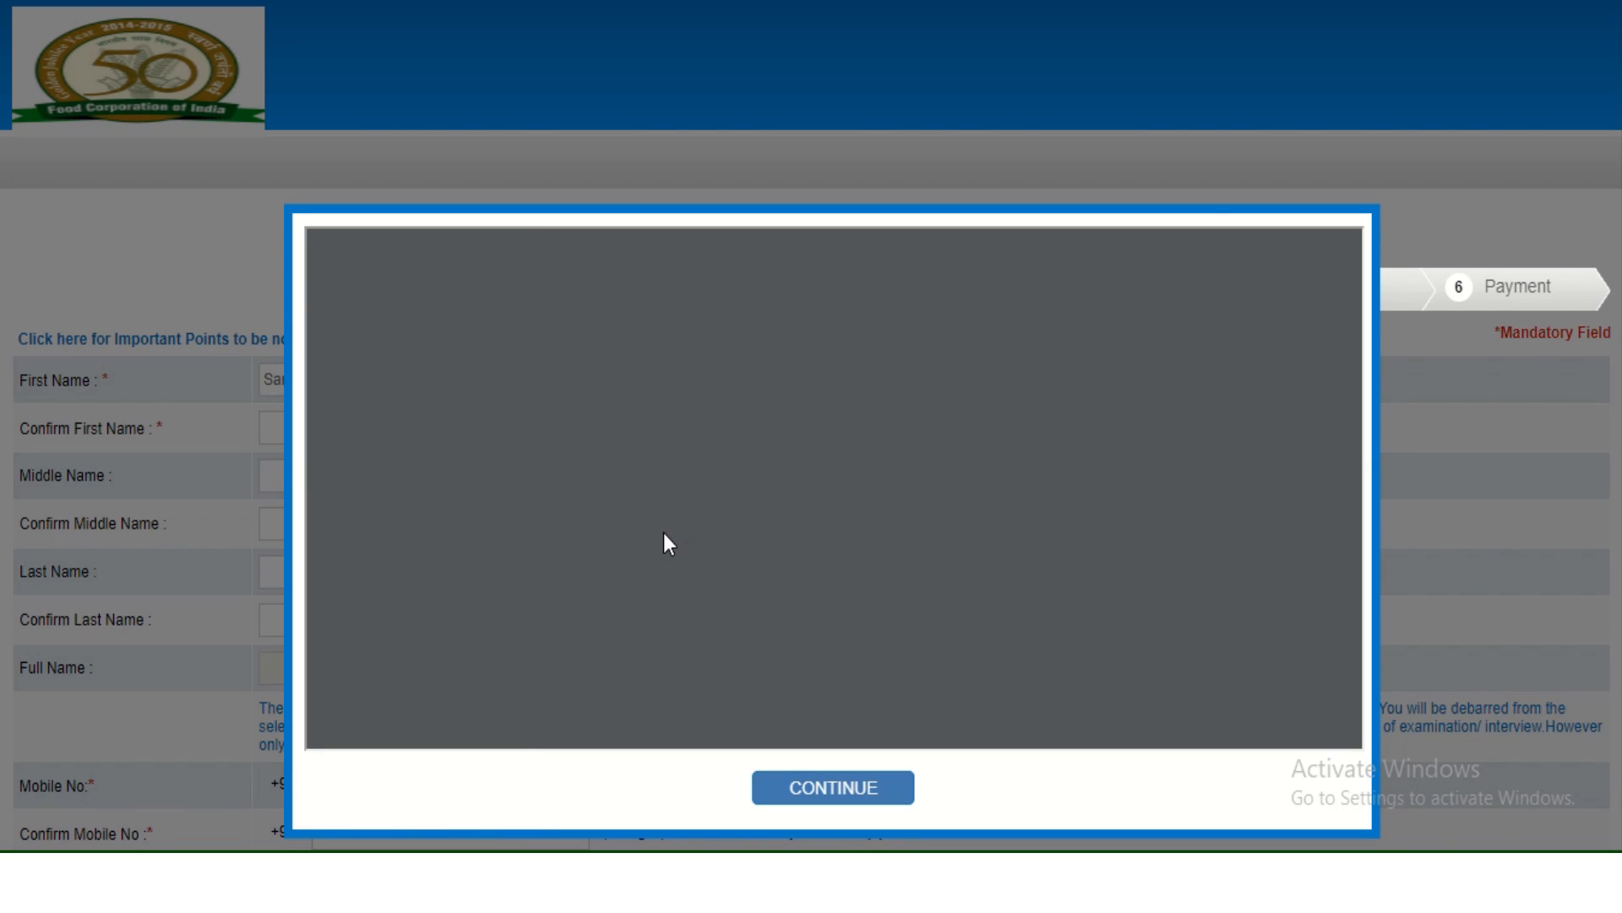
pyautogui.click(818, 790)
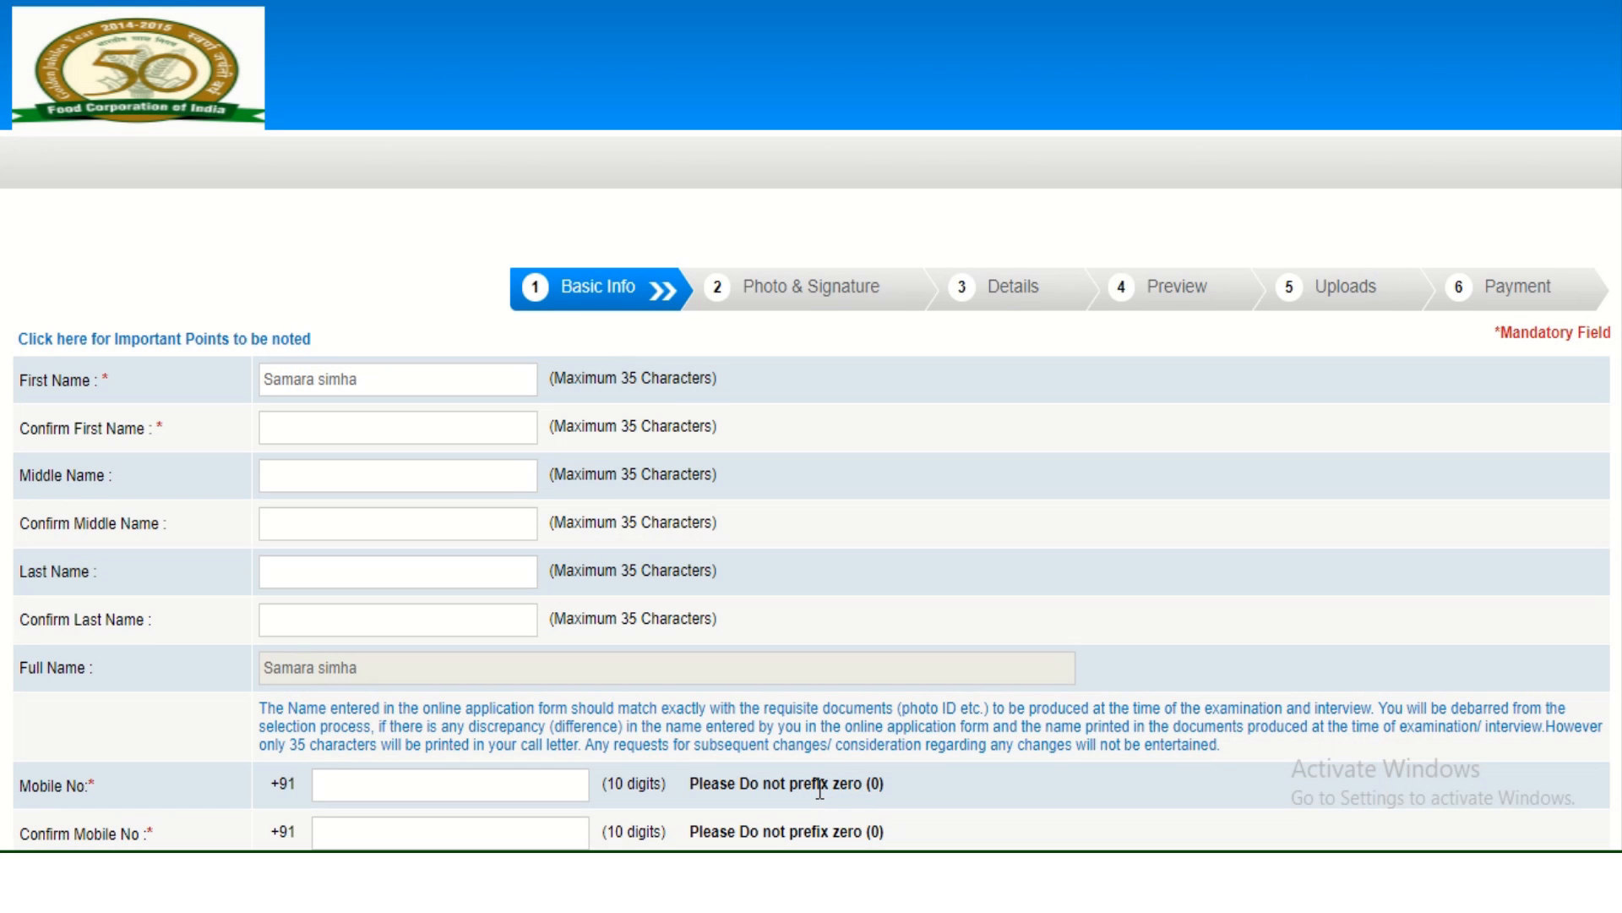
pyautogui.click(379, 427)
pyautogui.doubleClick(380, 427)
# Enter the candidate's middle name and last name, each with its confirmation.
pyautogui.click(365, 483)
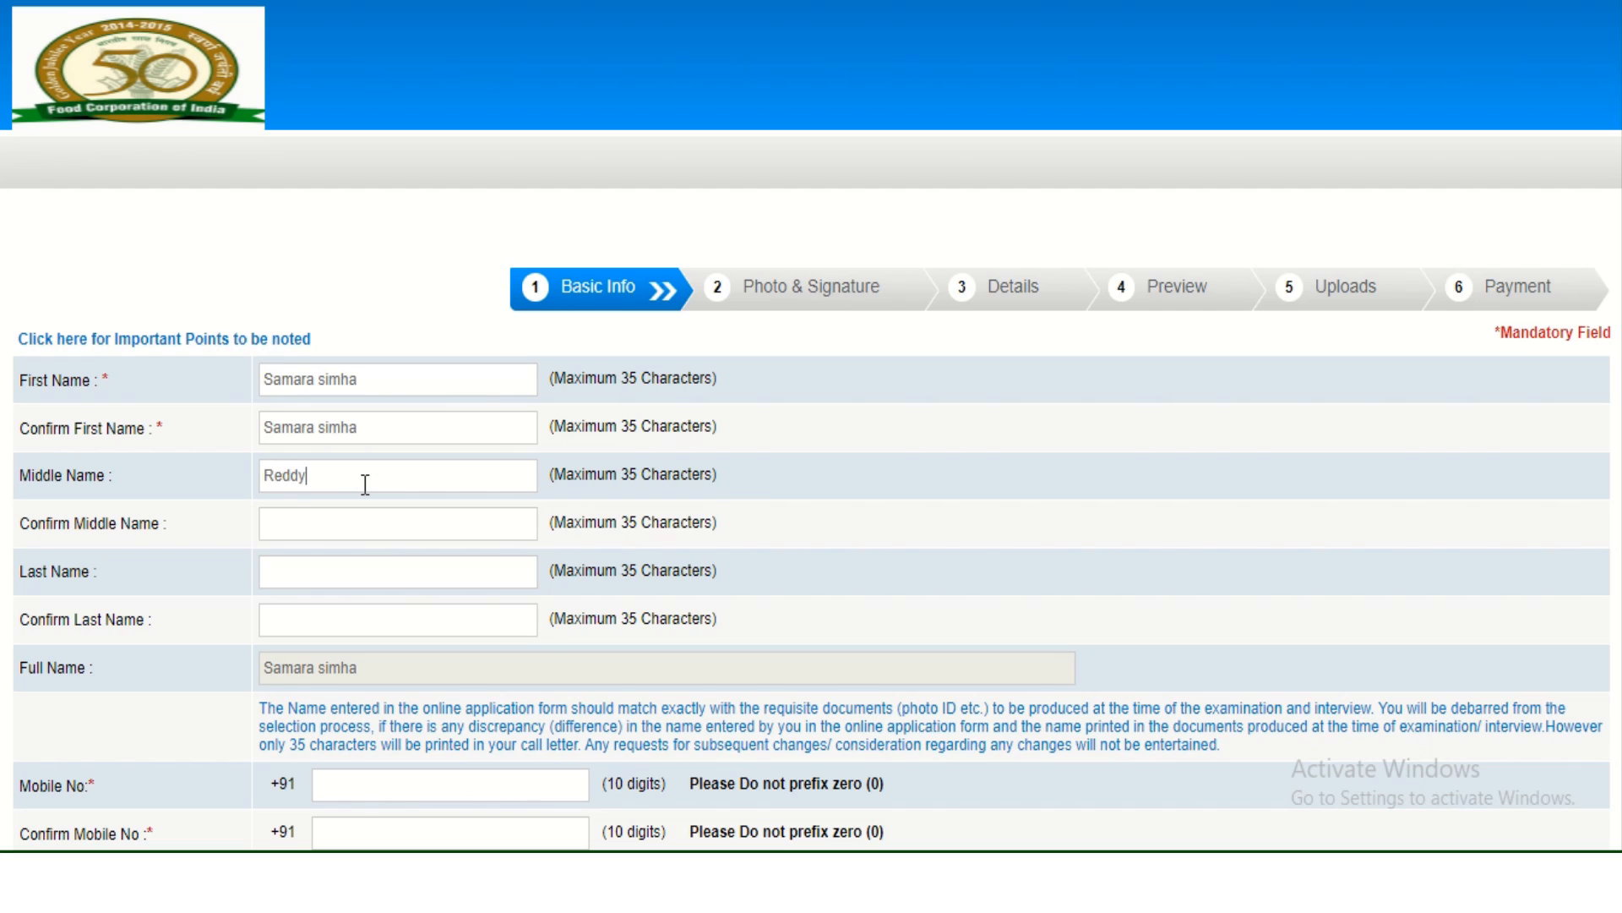
pyautogui.hotkey('ctrl', 'a')
pyautogui.click(362, 522)
pyautogui.click(360, 572)
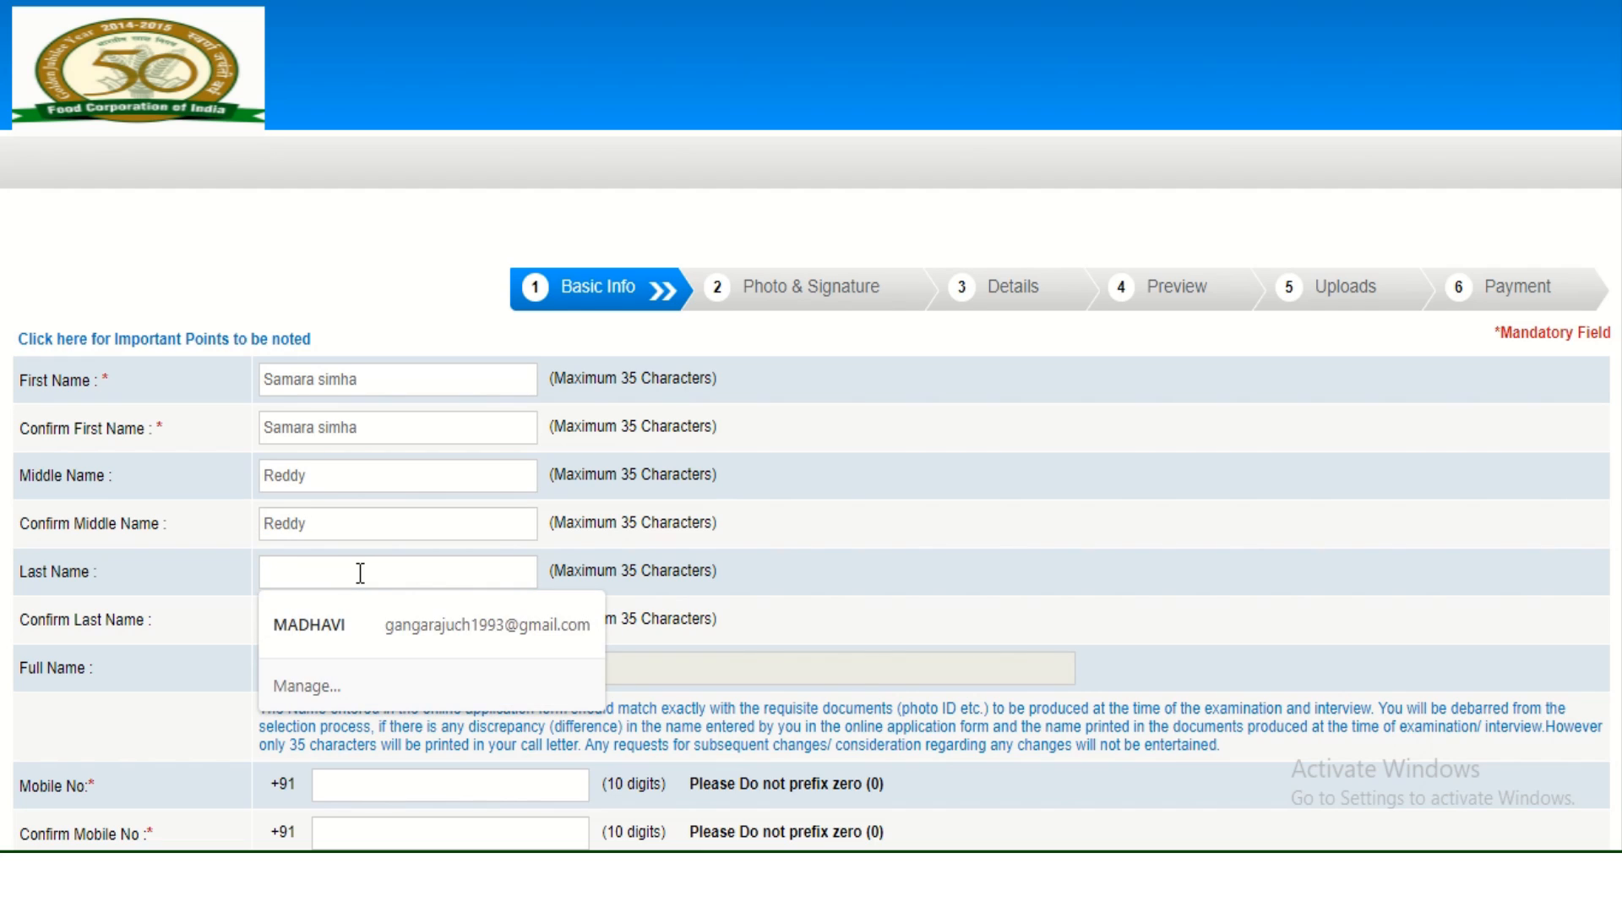
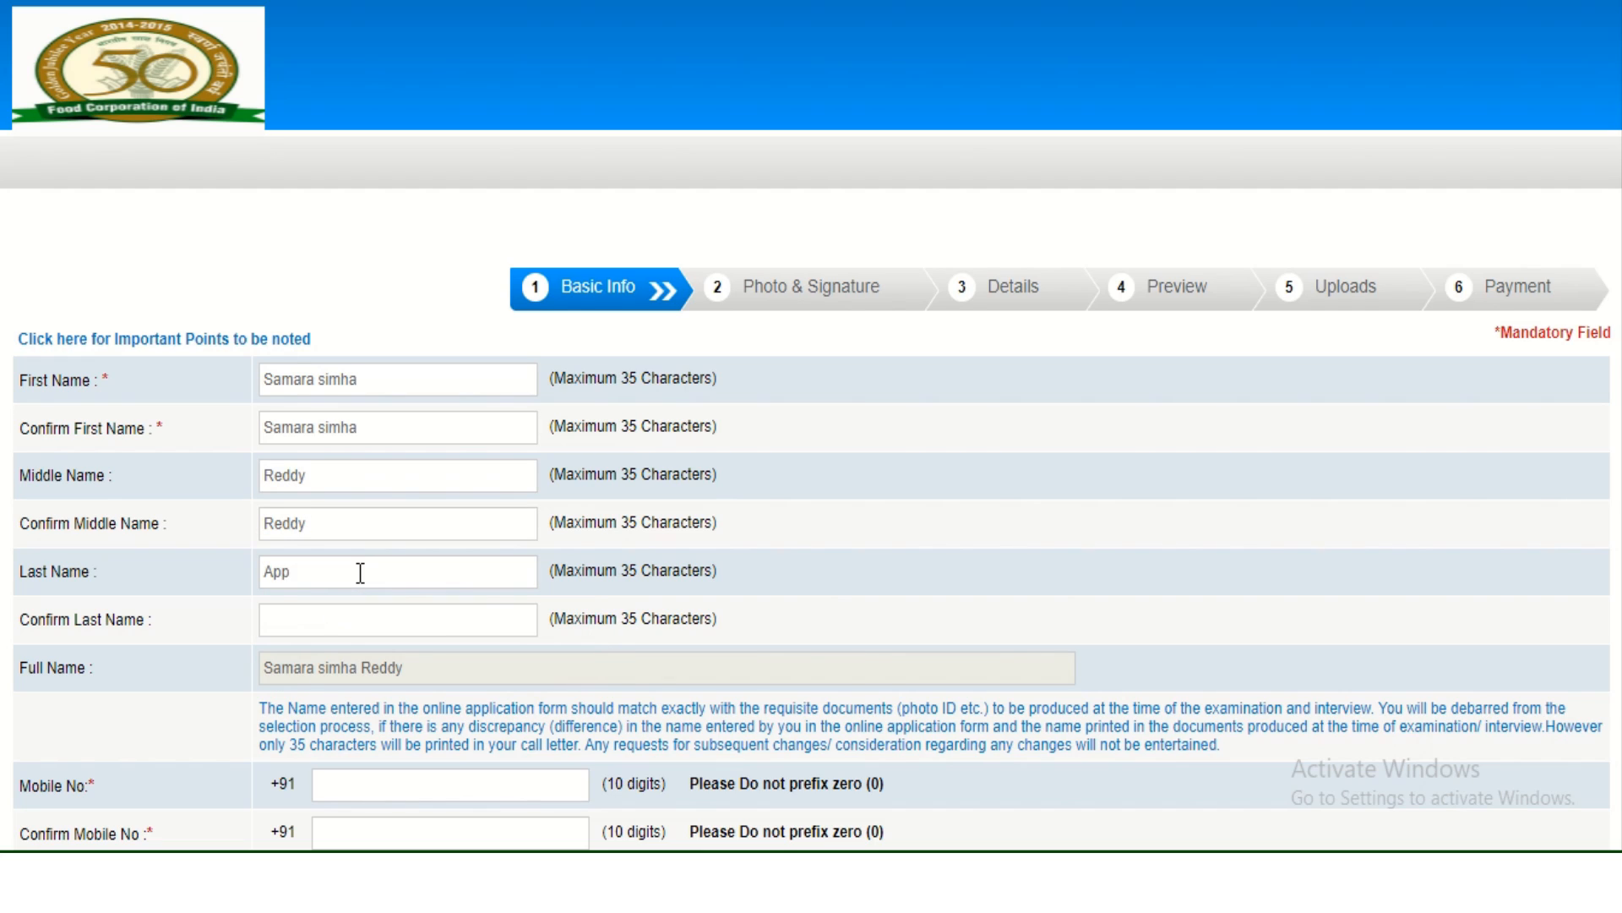
pyautogui.press('Tab')
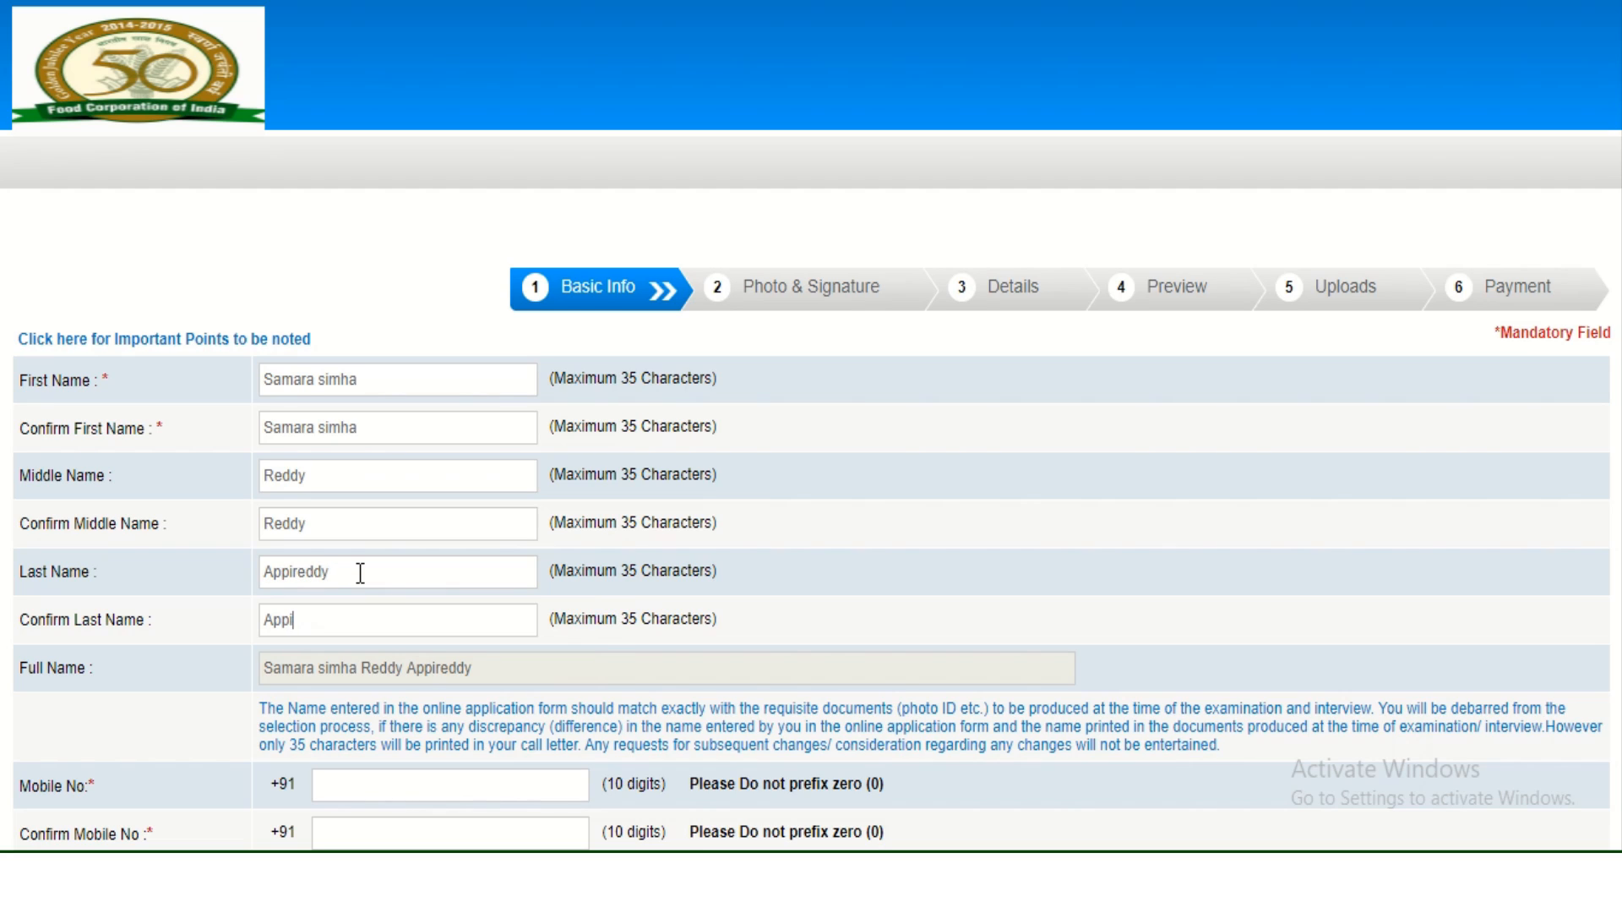
# Finish the name entries, enter the mobile number and choose gmail.com as email domain.
pyautogui.click(157, 742)
pyautogui.scroll(-2, 159, 742)
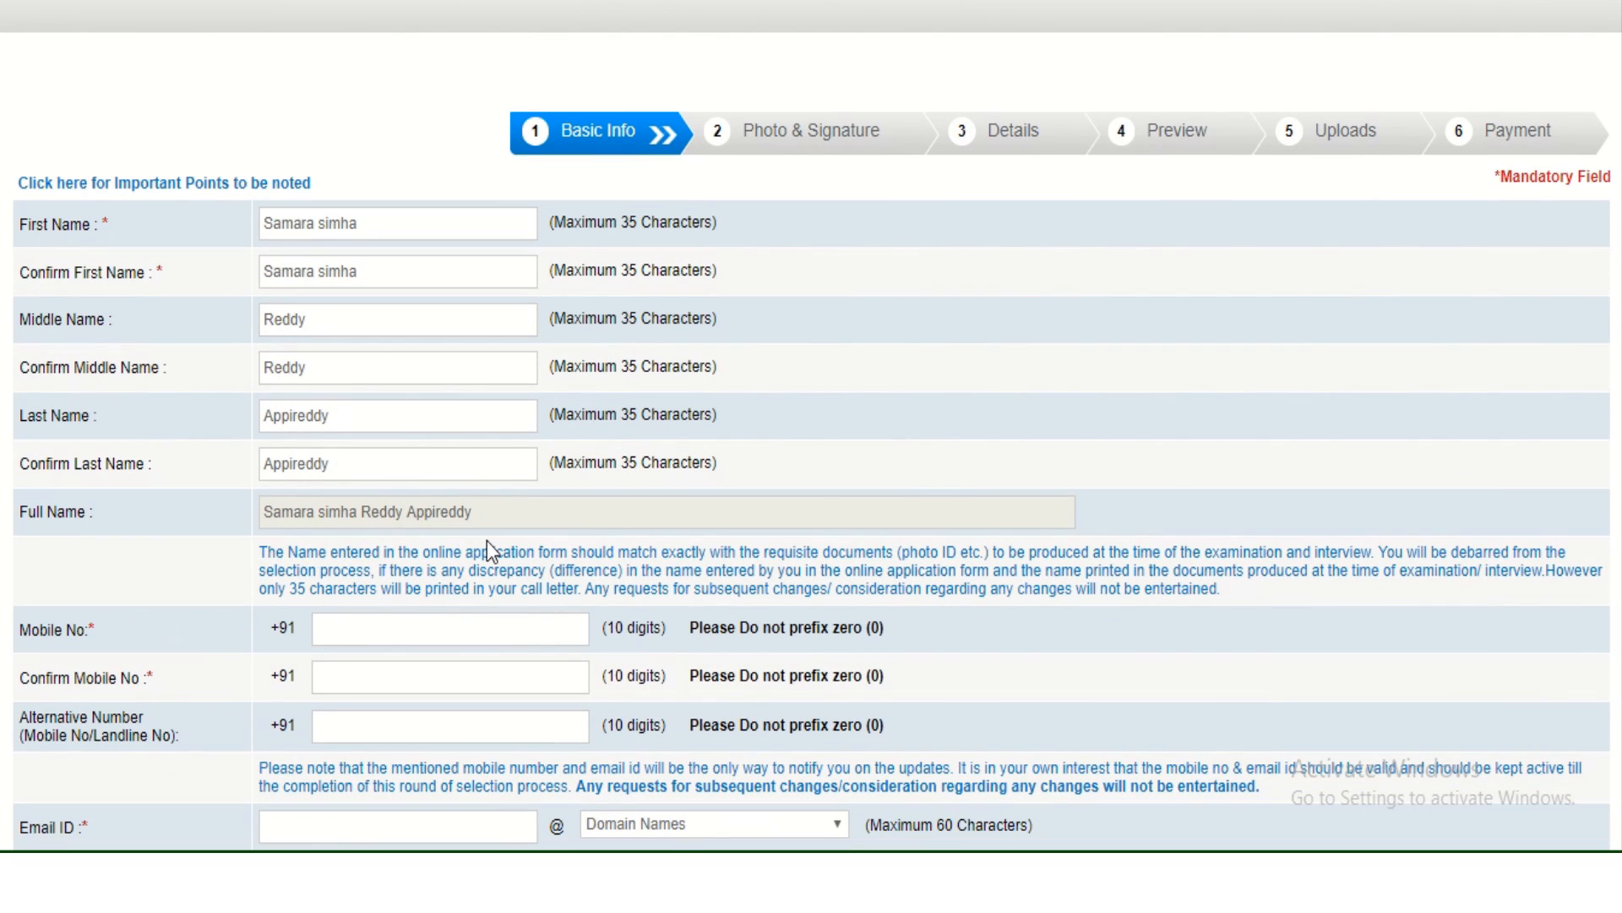
pyautogui.click(442, 634)
pyautogui.scroll(-3, 763, 700)
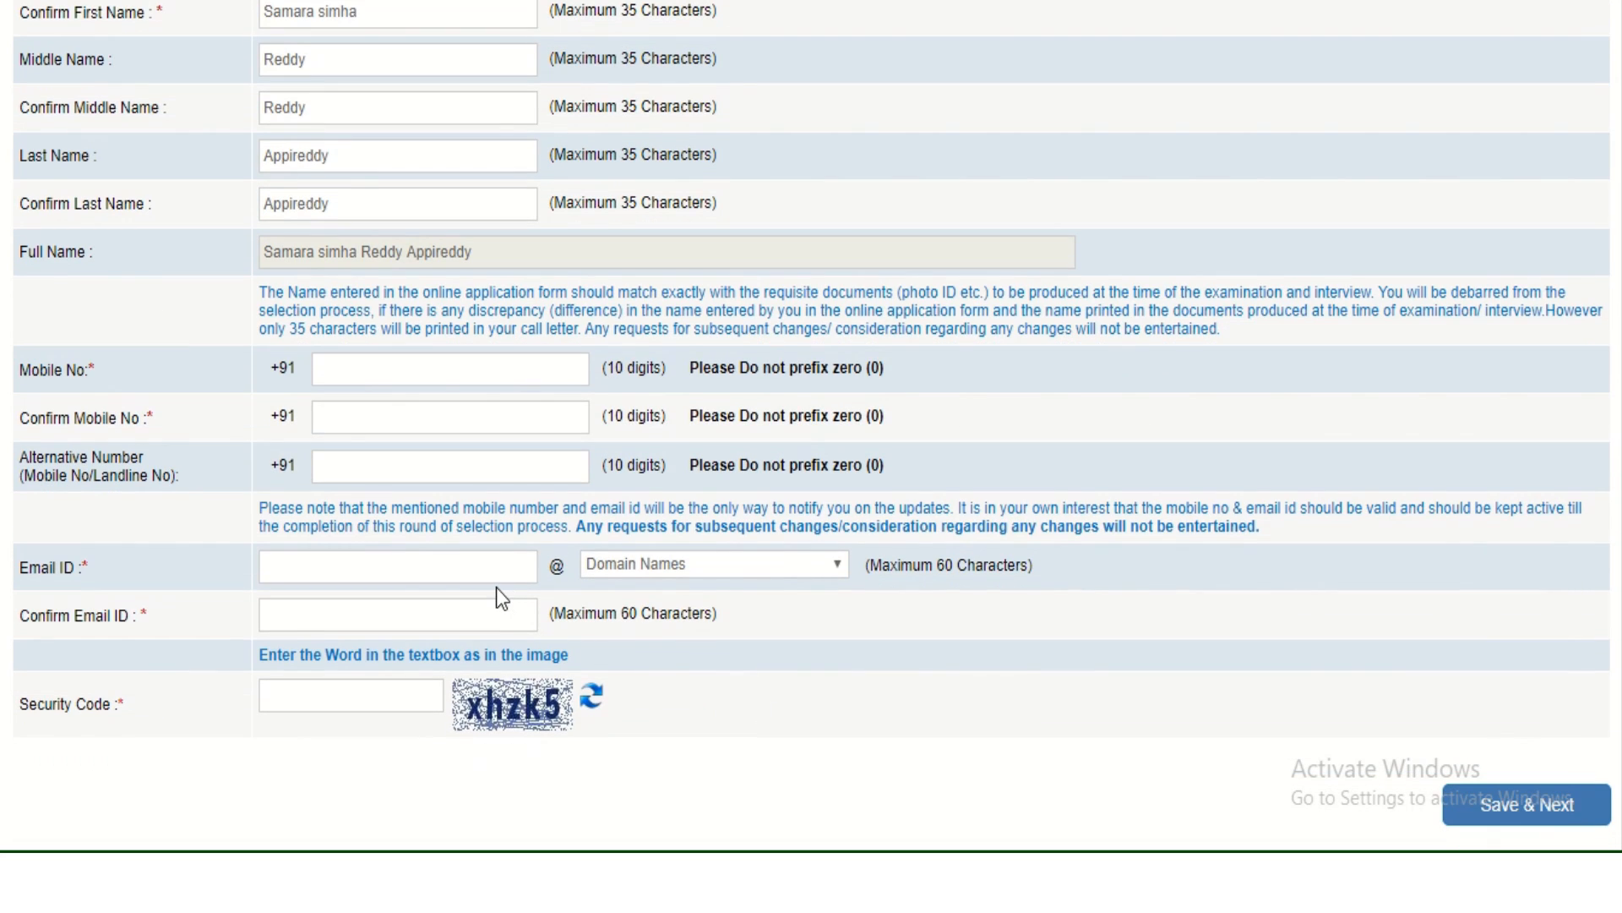
pyautogui.click(782, 561)
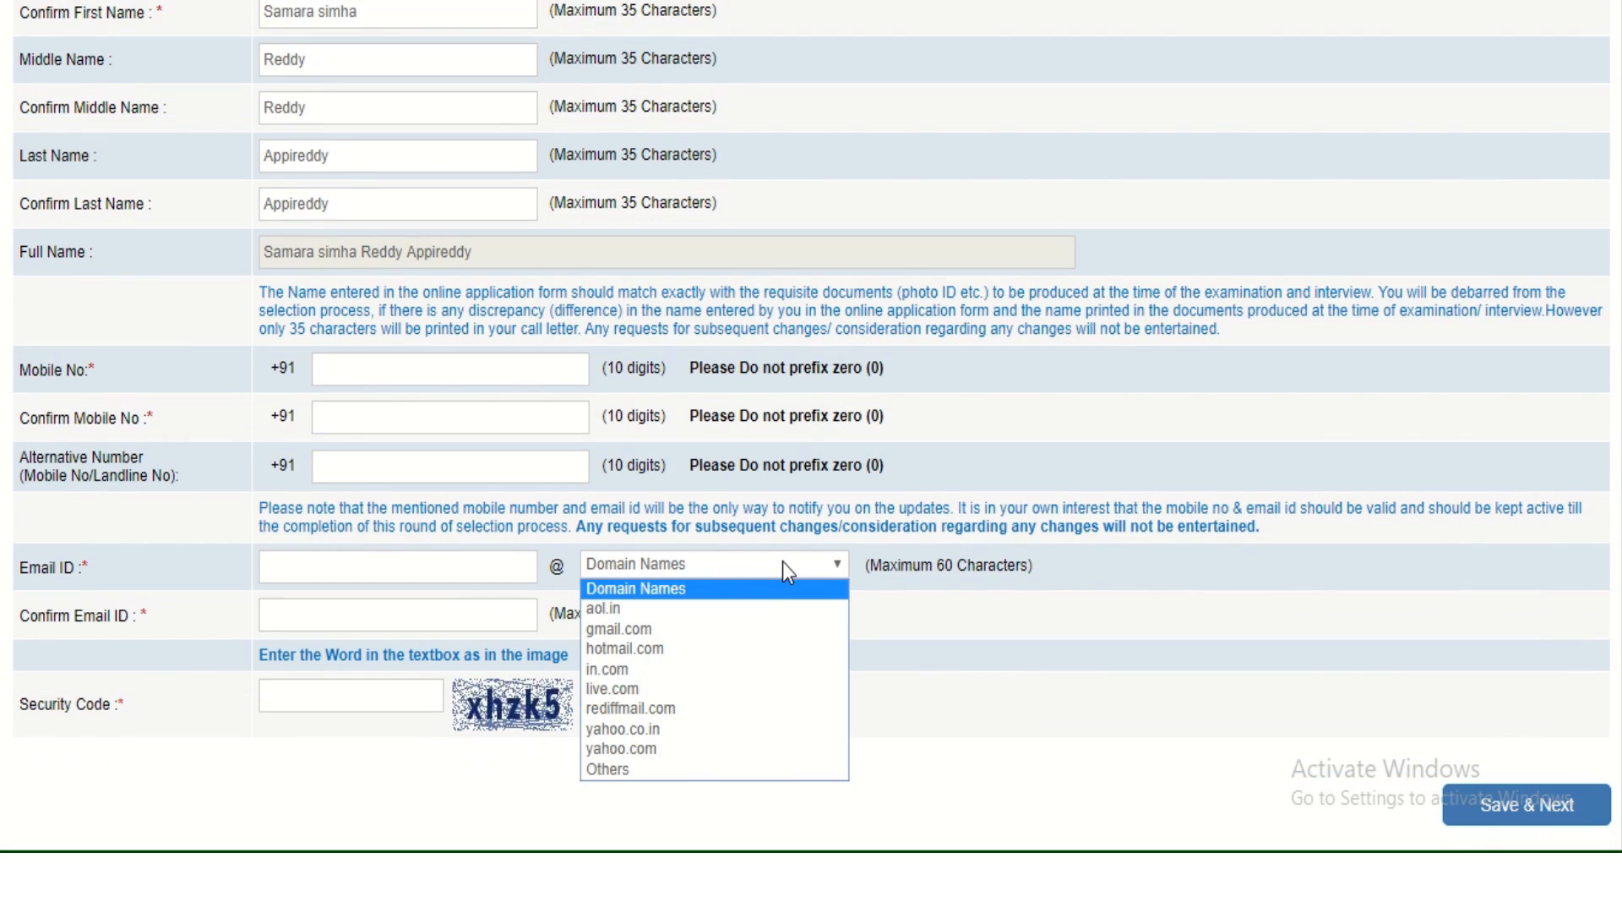
pyautogui.click(701, 642)
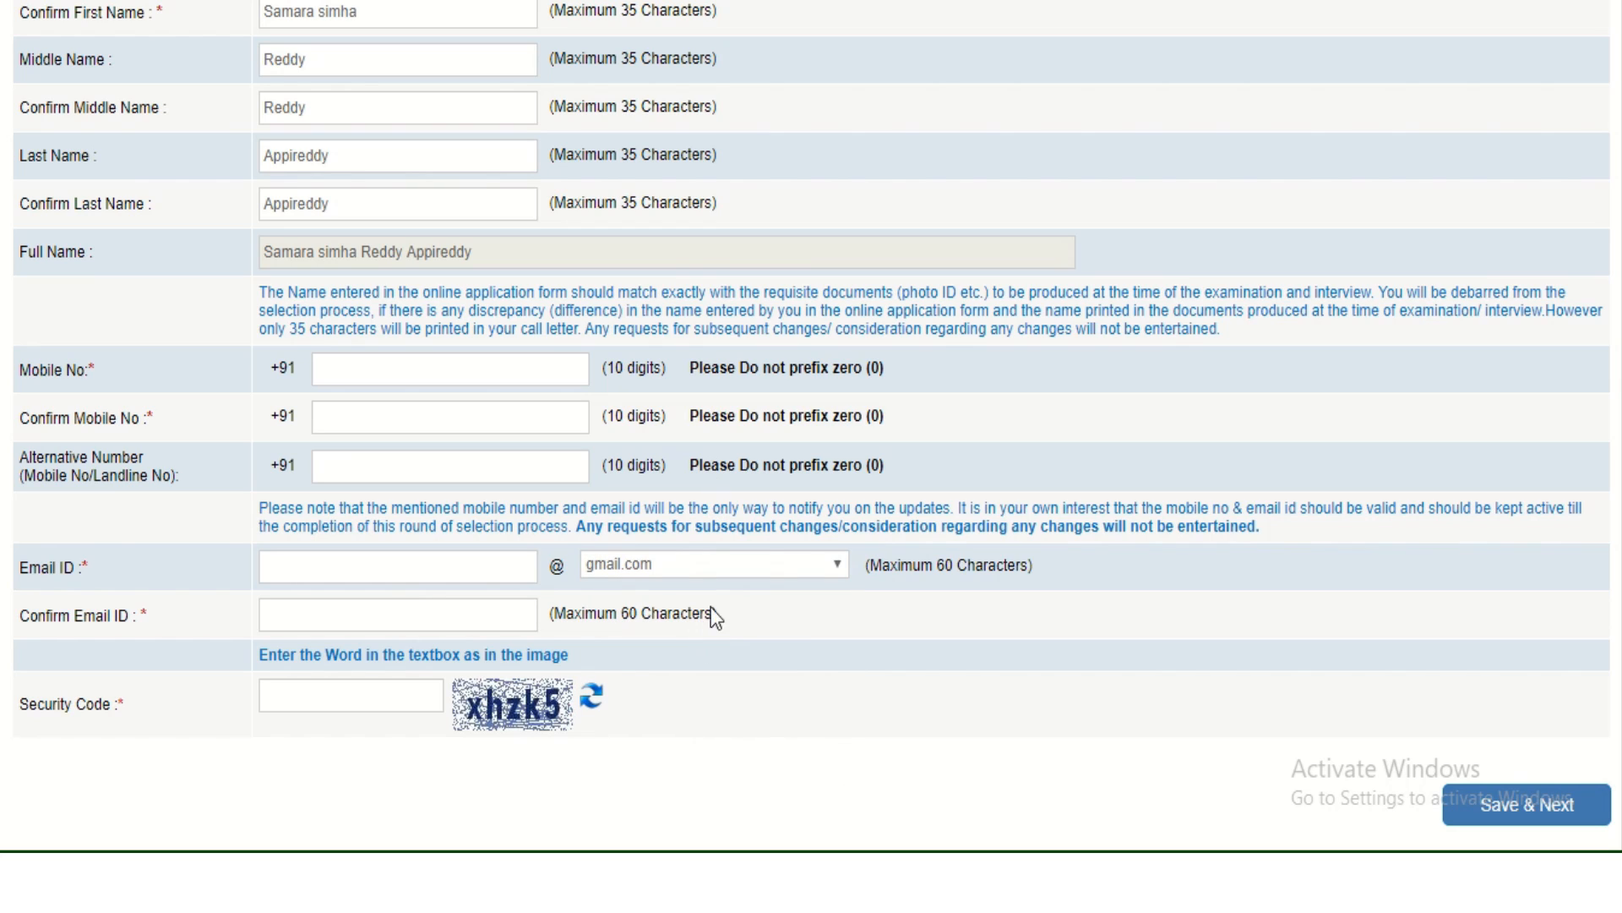
# Enter the image security code and save the basic info.
pyautogui.click(357, 698)
pyautogui.write('X')
pyautogui.press('BackSpace')
pyautogui.write('xhzk5')
pyautogui.moveTo(719, 9)
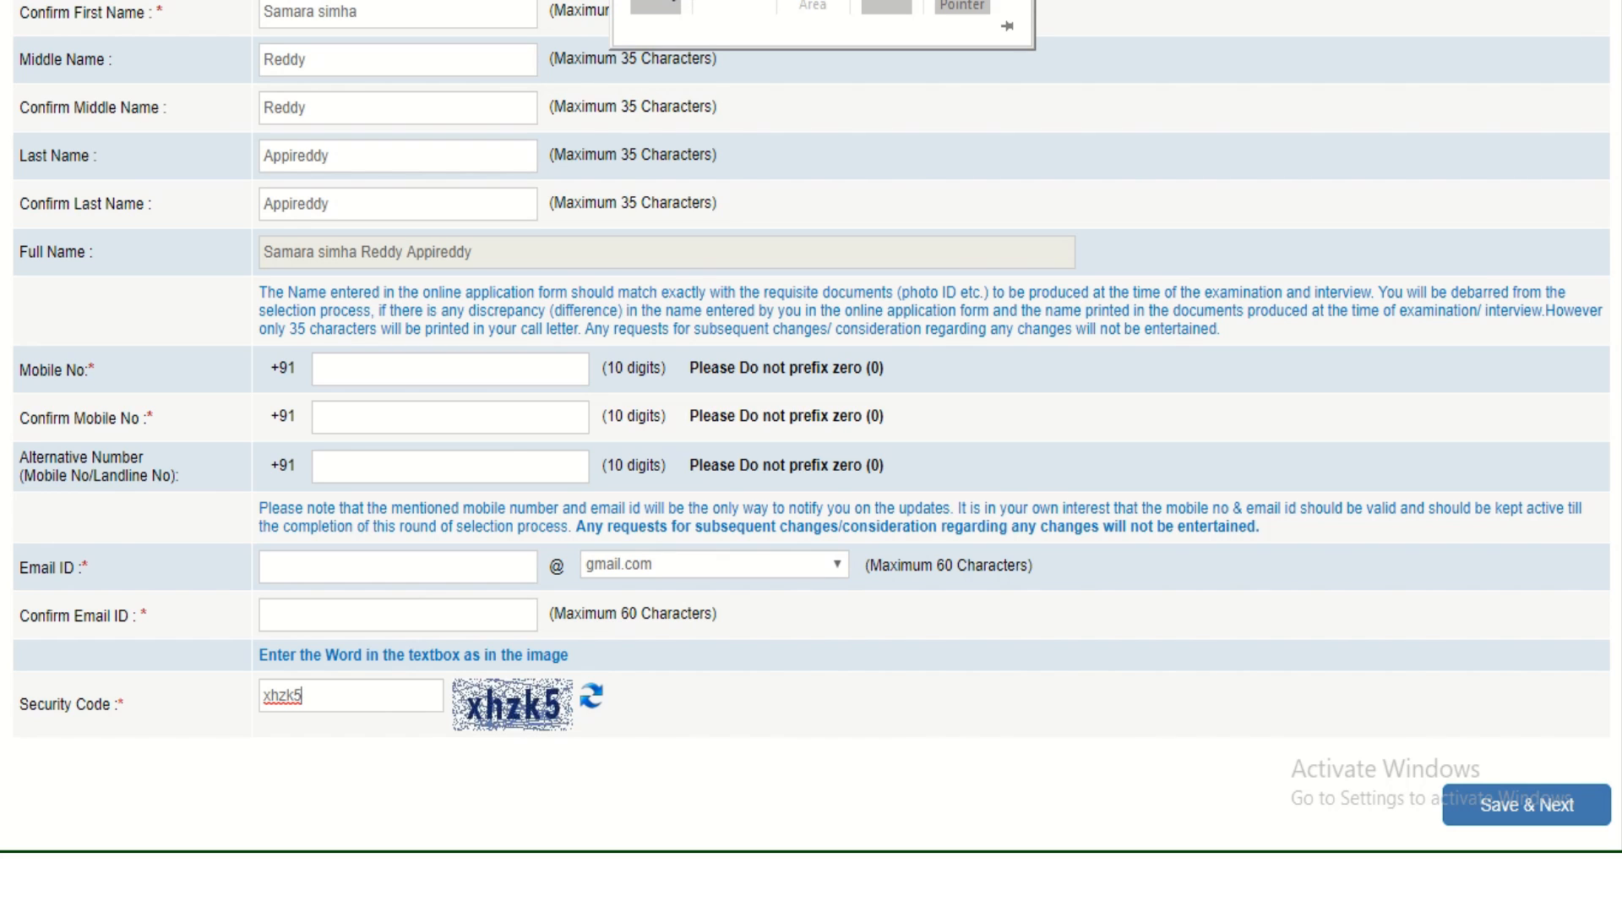
pyautogui.press('Return')
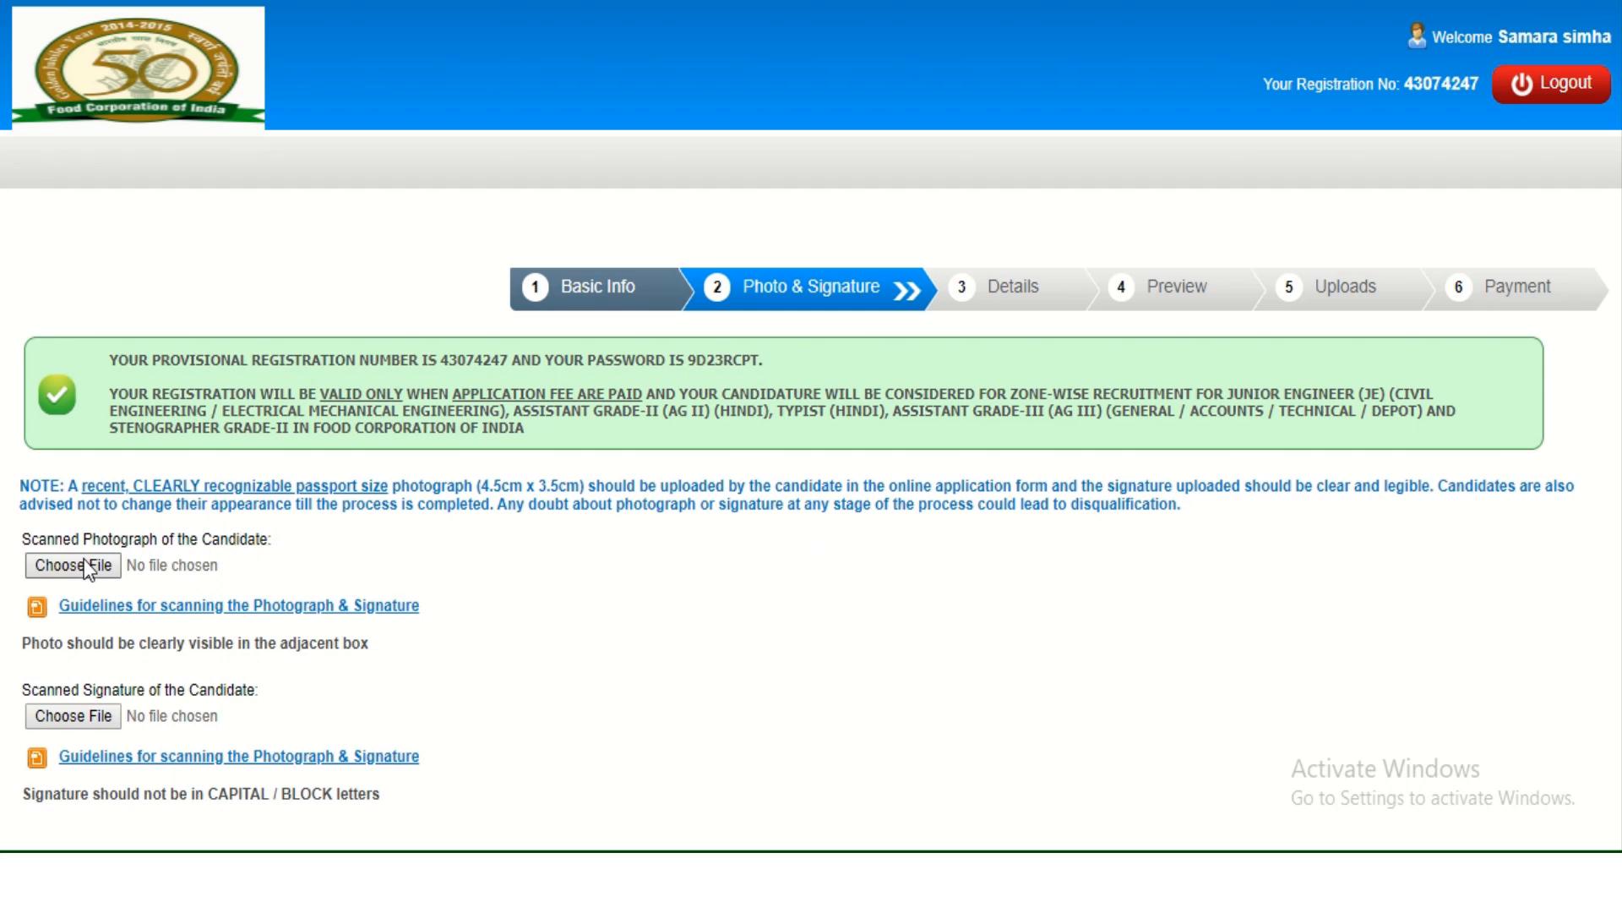
# Upload Photo1.jpg as the photograph plus the signature scan, then continue to Details.
pyautogui.click(85, 570)
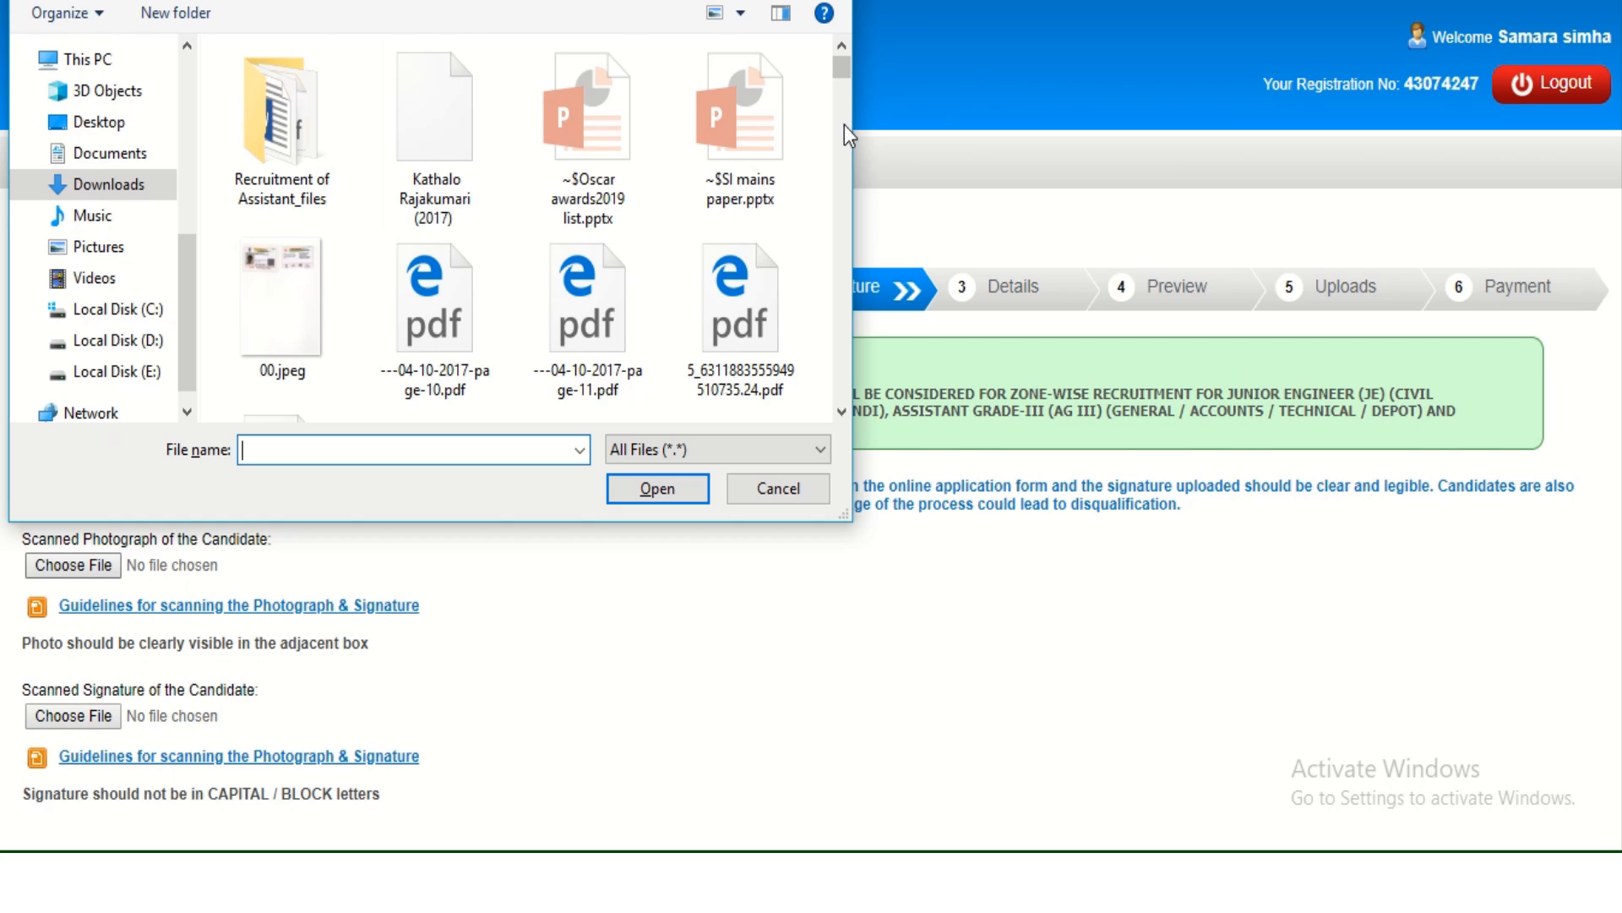
pyautogui.scroll(-10, 844, 125)
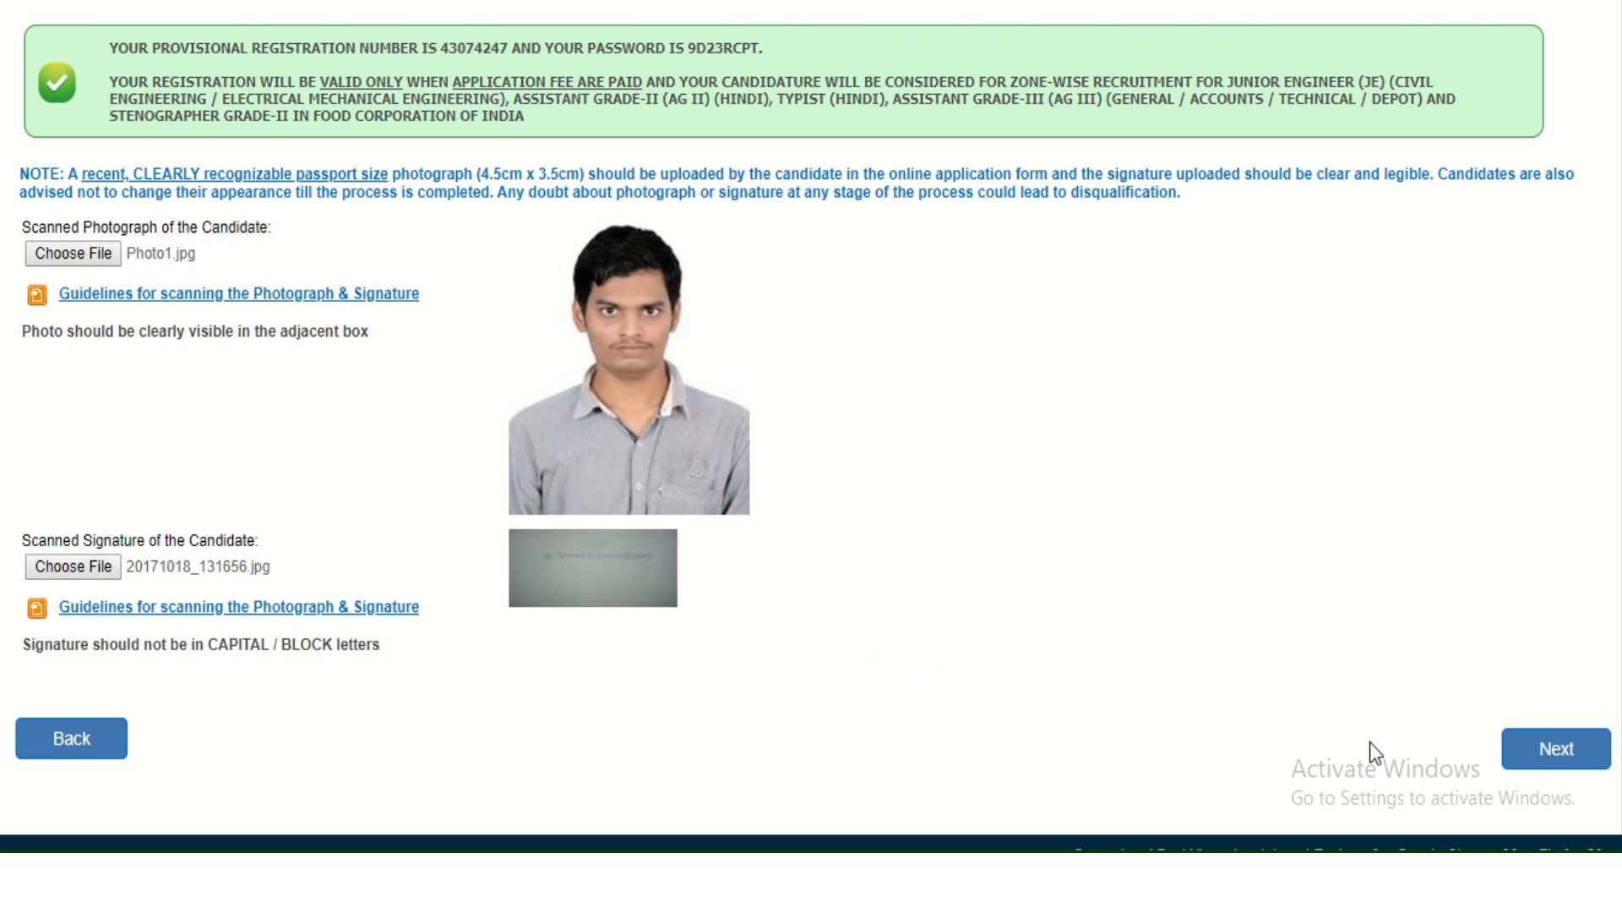
pyautogui.click(1577, 749)
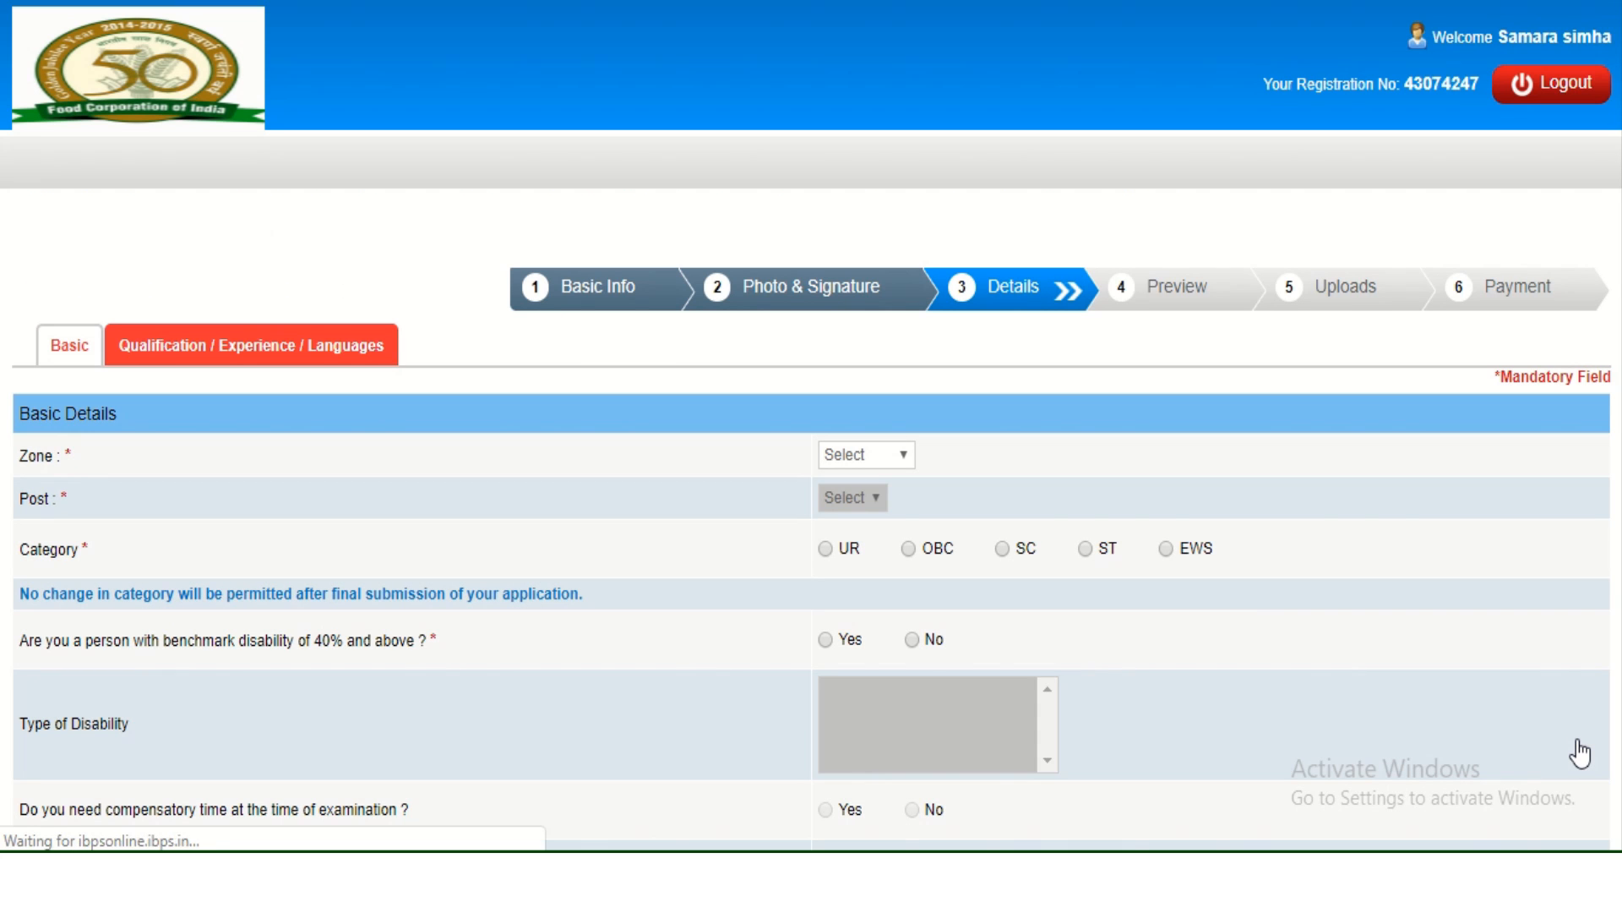
# Select North as the zone and Assistant Grade-III (AG III) (Technical) as the post.
pyautogui.click(885, 454)
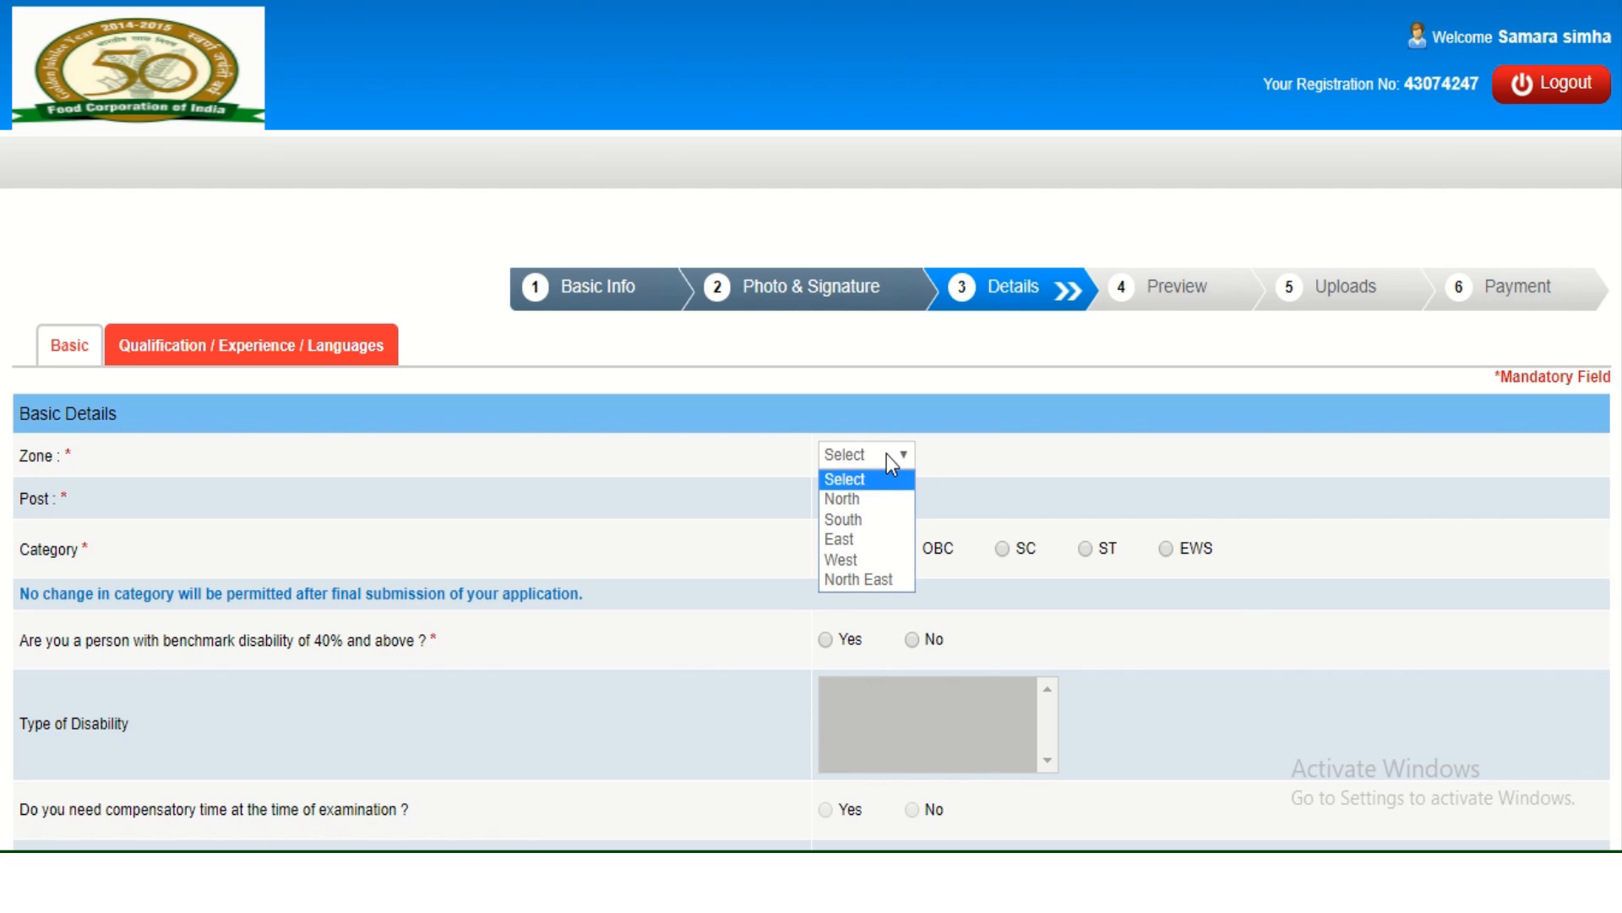
pyautogui.click(876, 500)
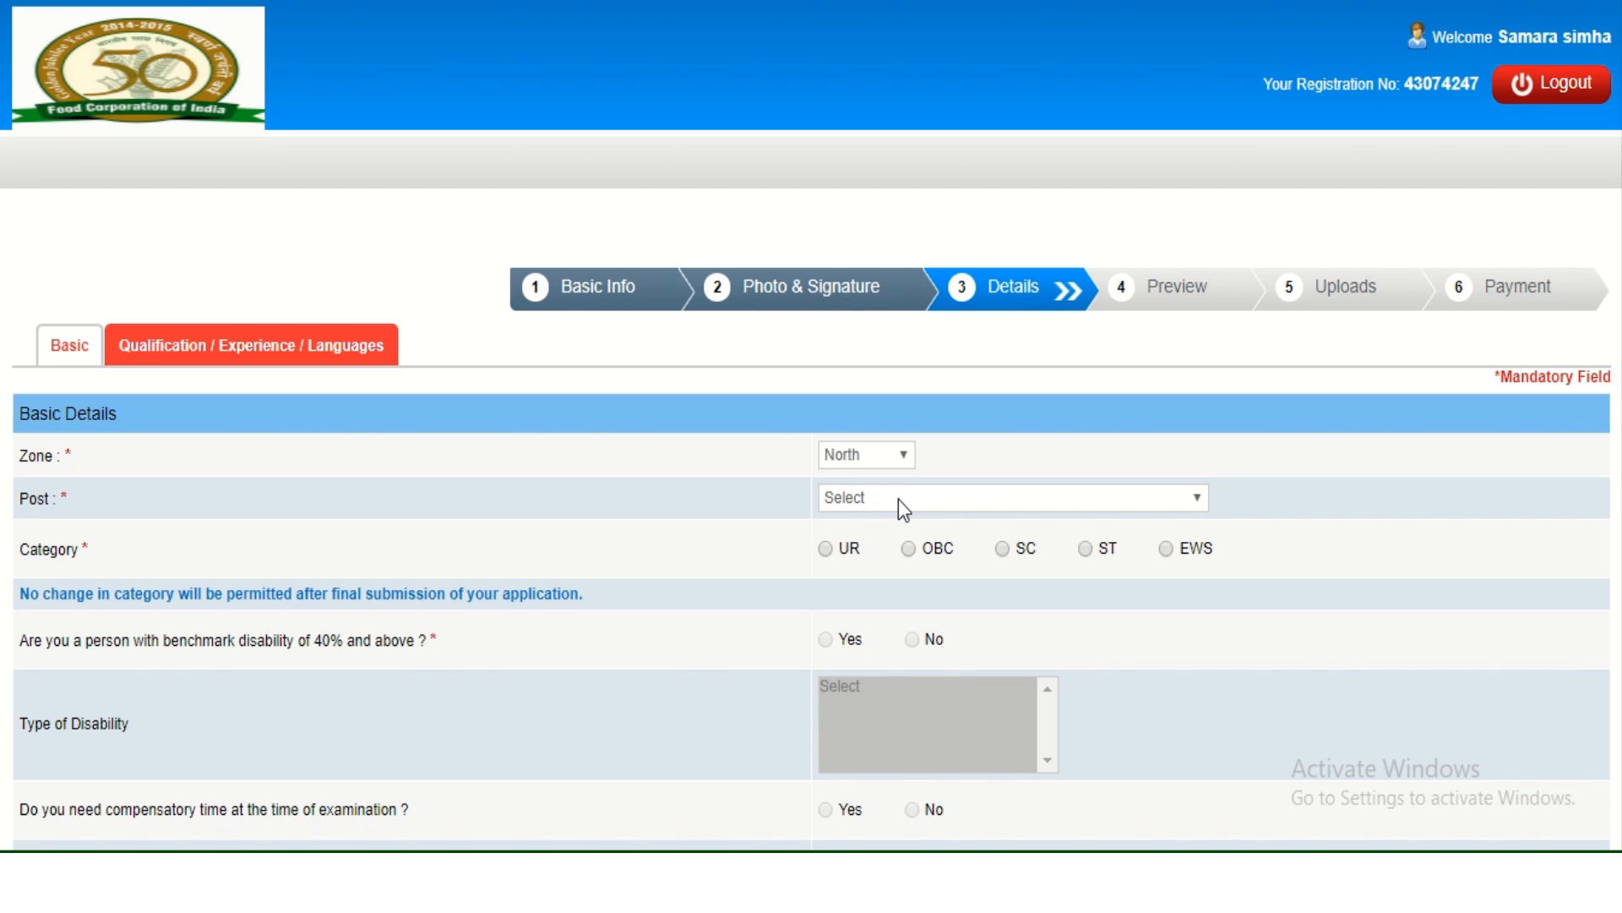
pyautogui.click(899, 498)
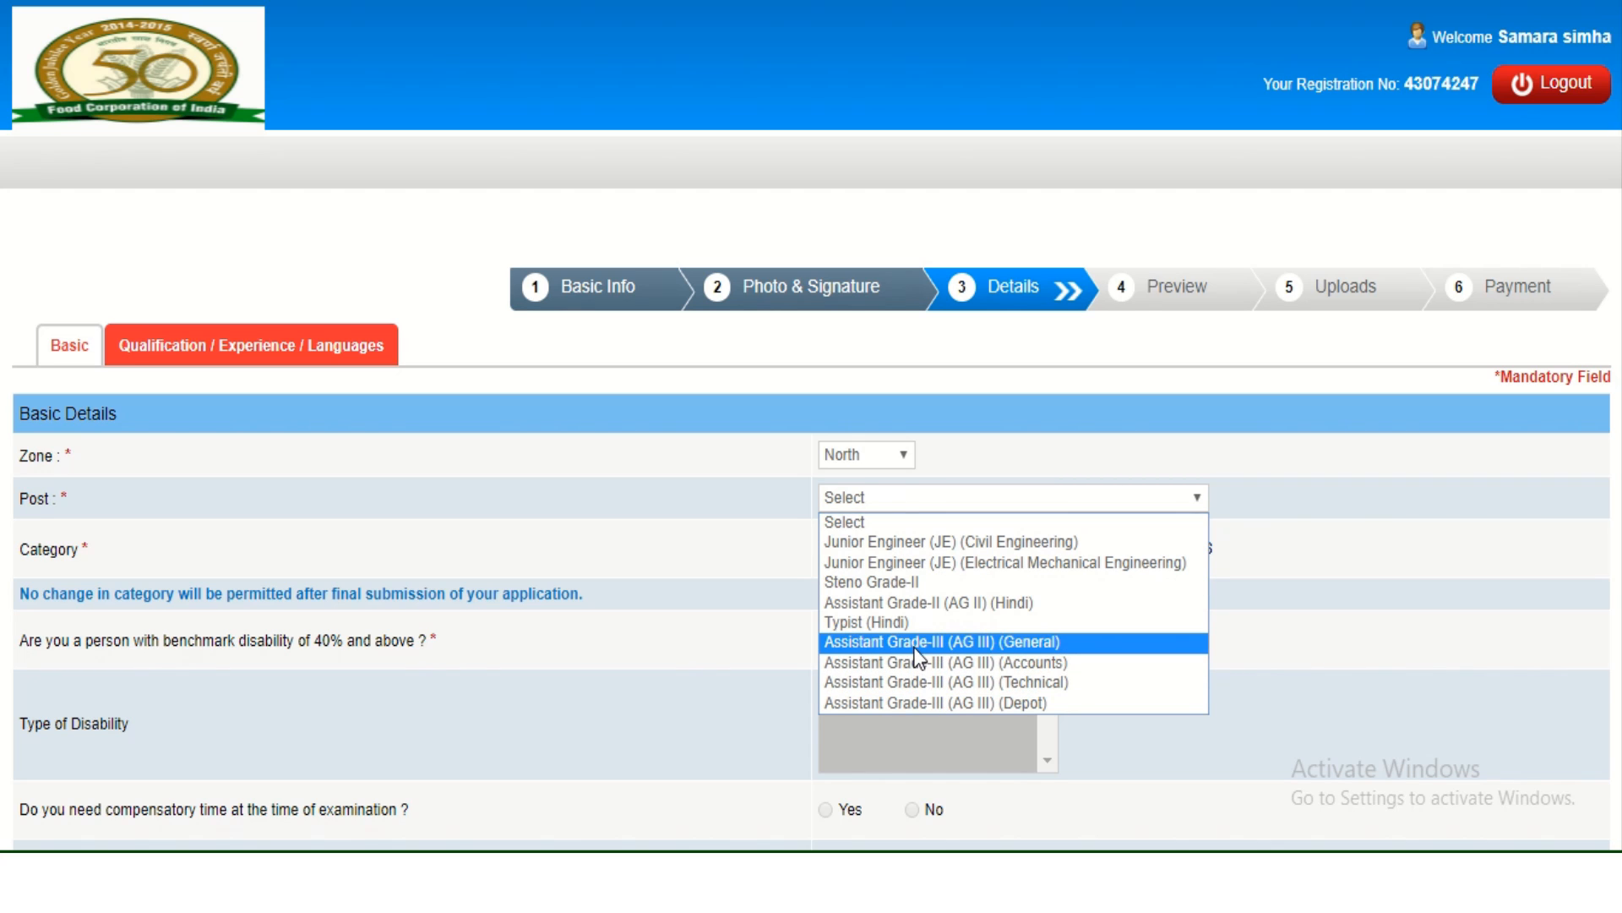
pyautogui.click(924, 689)
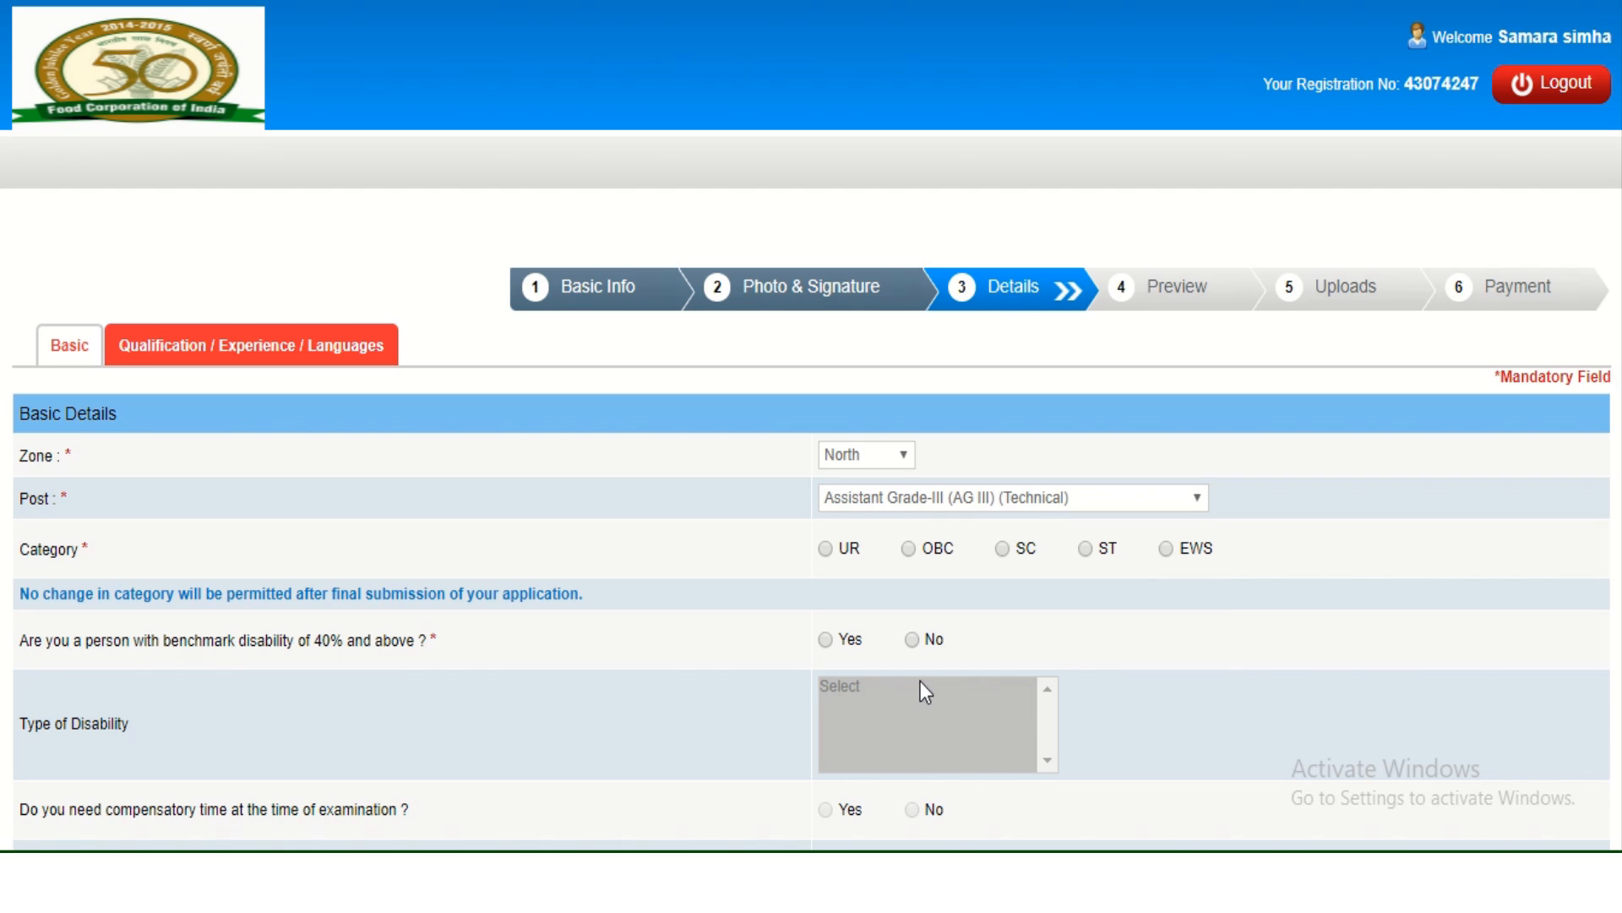
# Set category to UR, accept the alert, and answer No to benchmark disability.
pyautogui.click(827, 548)
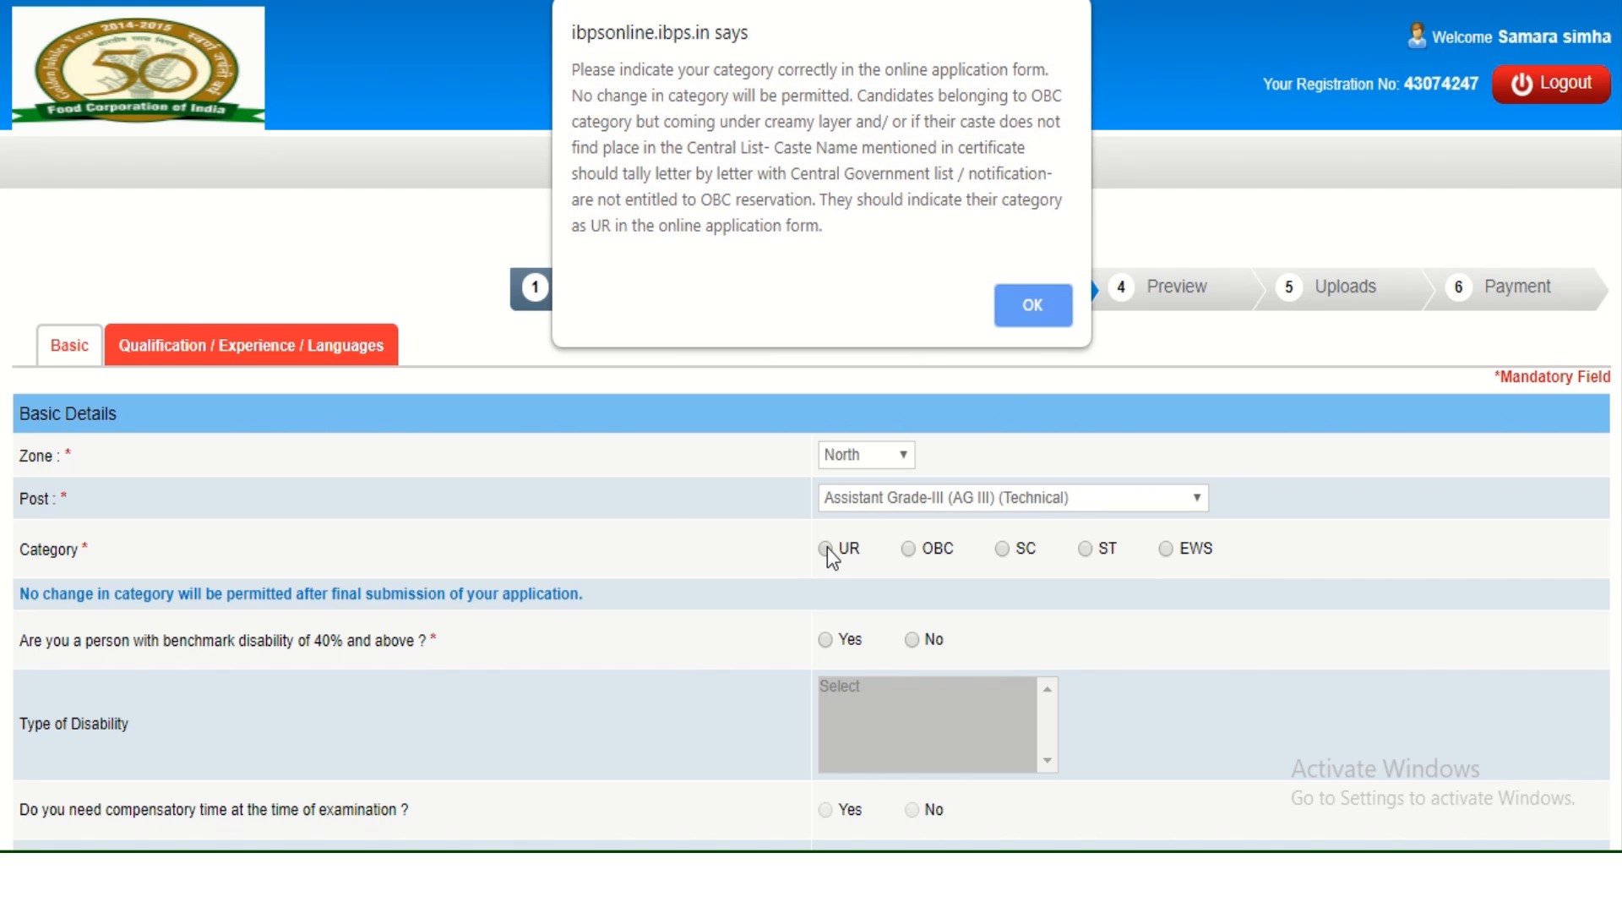
pyautogui.click(1039, 302)
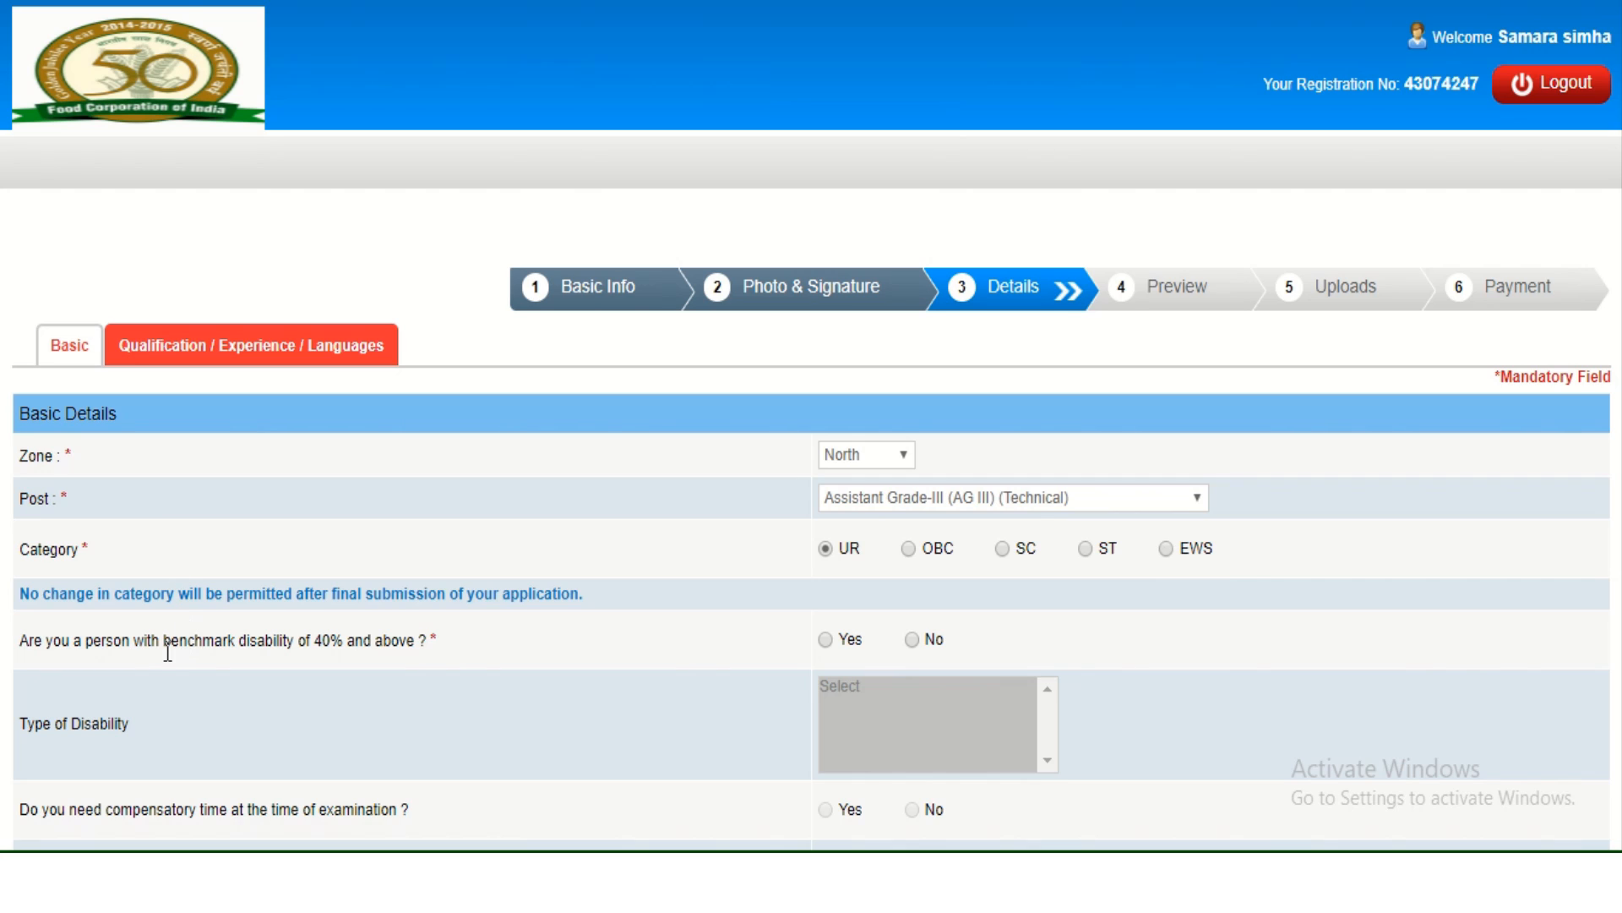
pyautogui.click(914, 639)
pyautogui.scroll(-5, 811, 423)
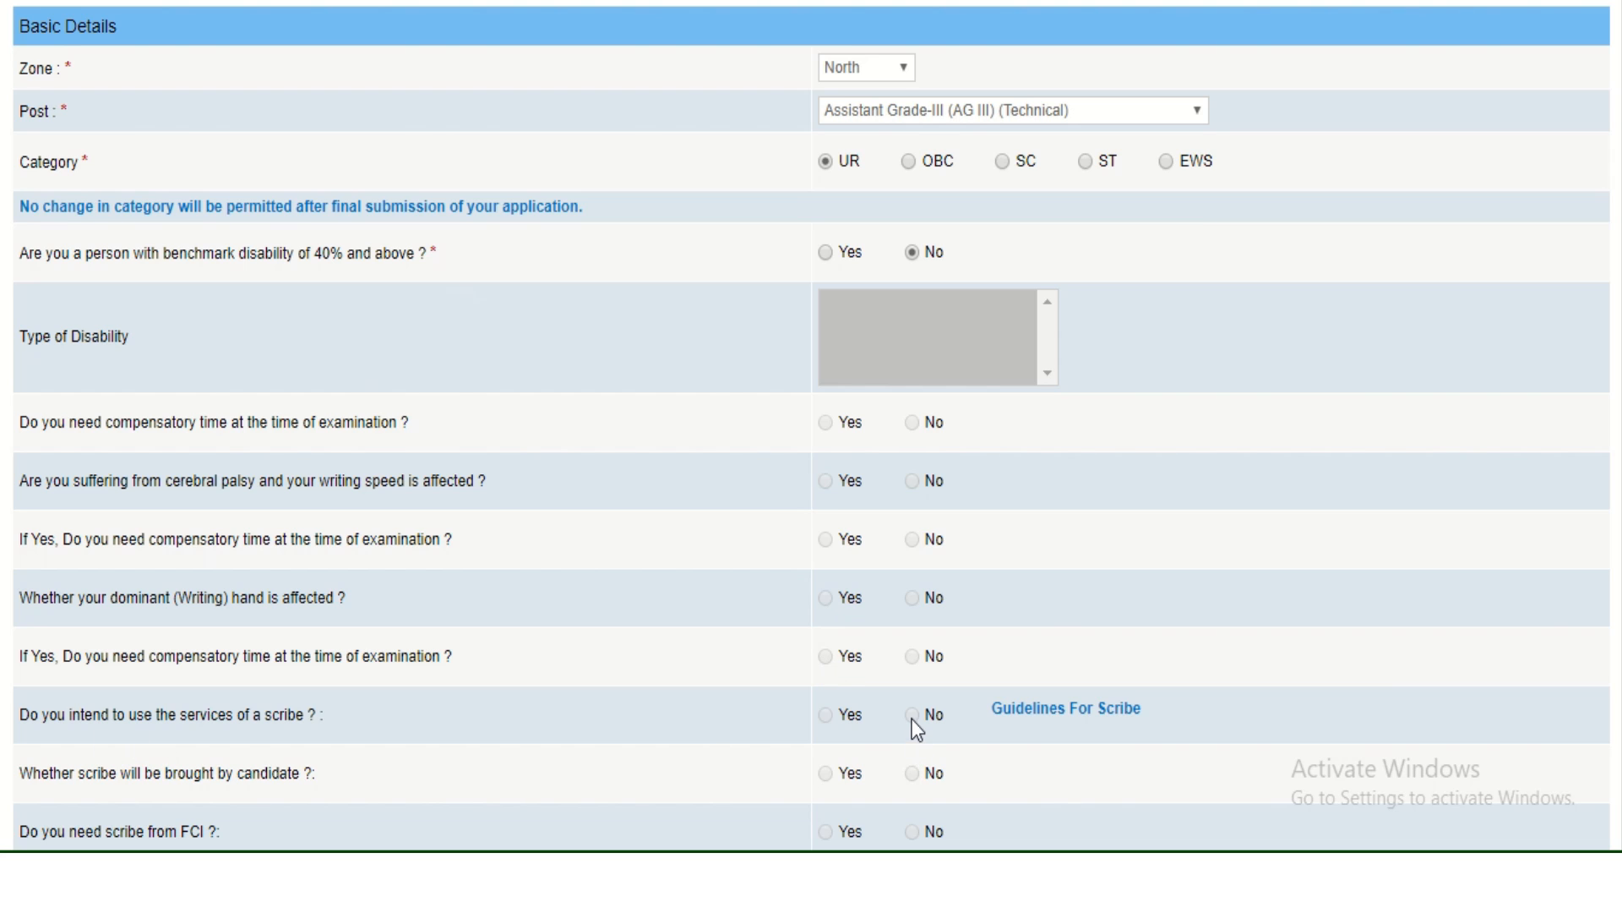
# Choose No for J&K domicile, widow relaxation and Ex-Serviceman after checking its definition.
pyautogui.scroll(-3, 911, 718)
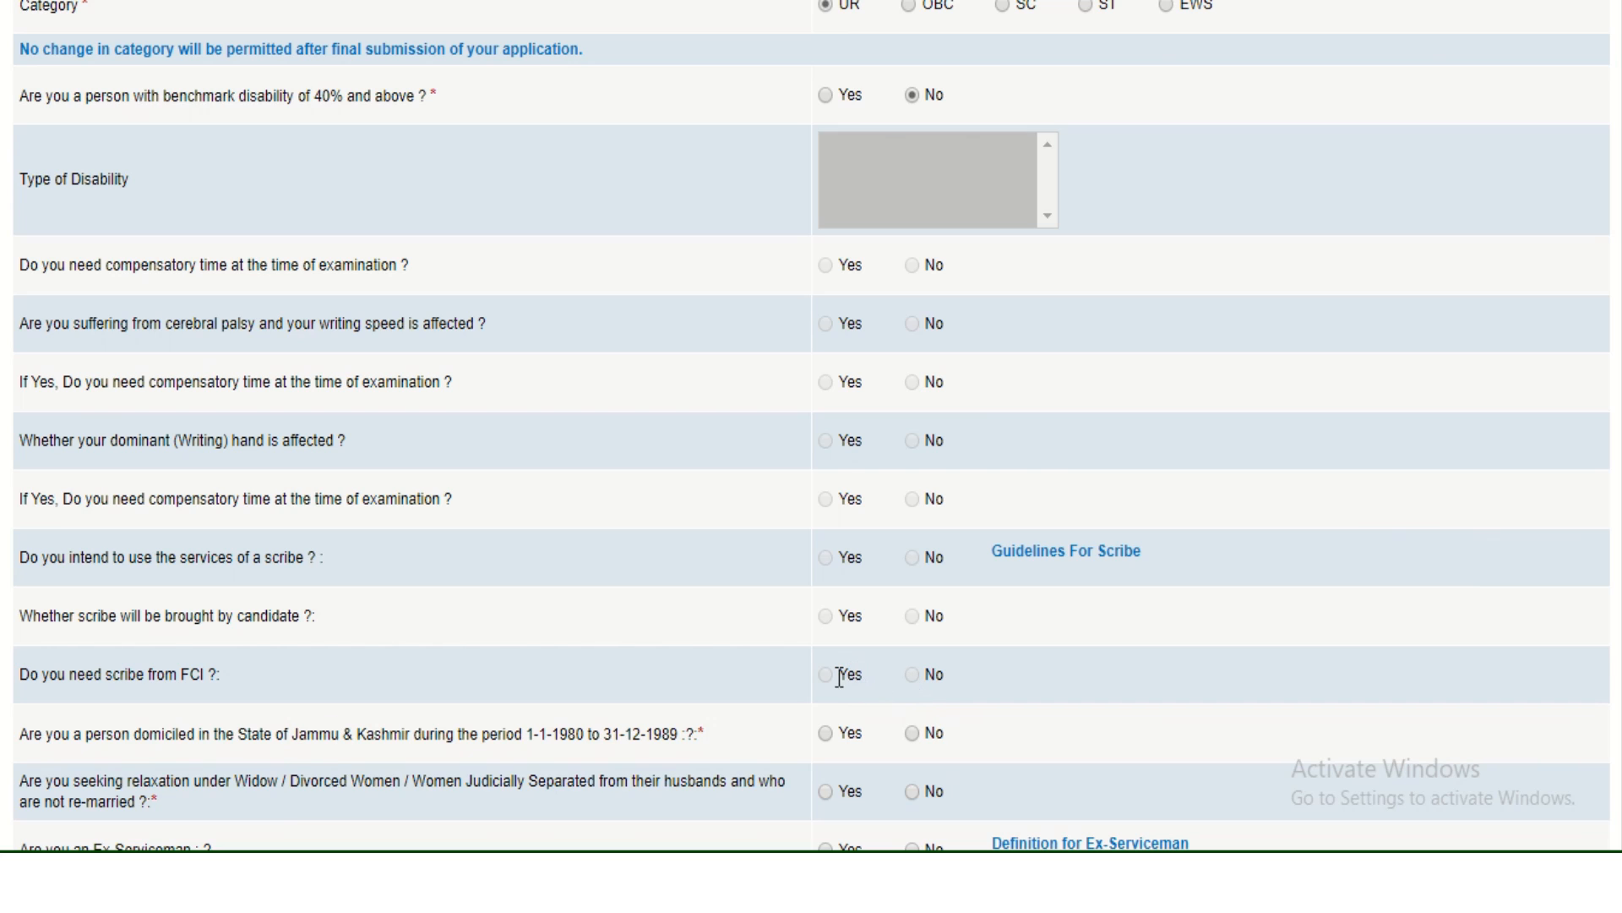
pyautogui.scroll(-2, 826, 685)
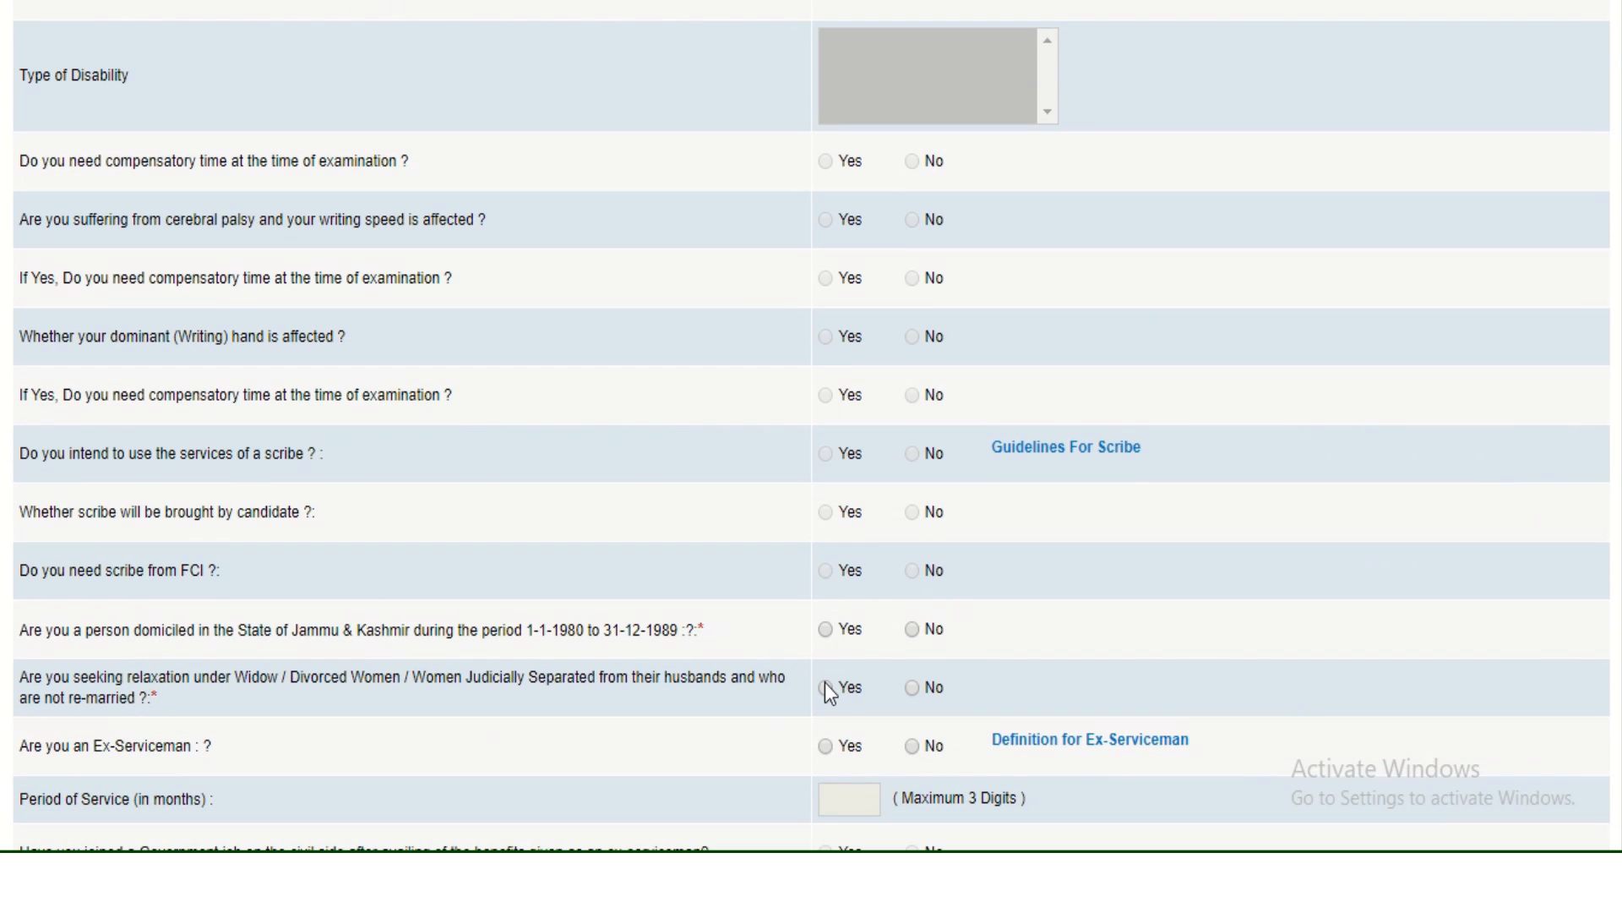
pyautogui.click(912, 631)
pyautogui.press('Left')
pyautogui.press('Right')
pyautogui.press('Left')
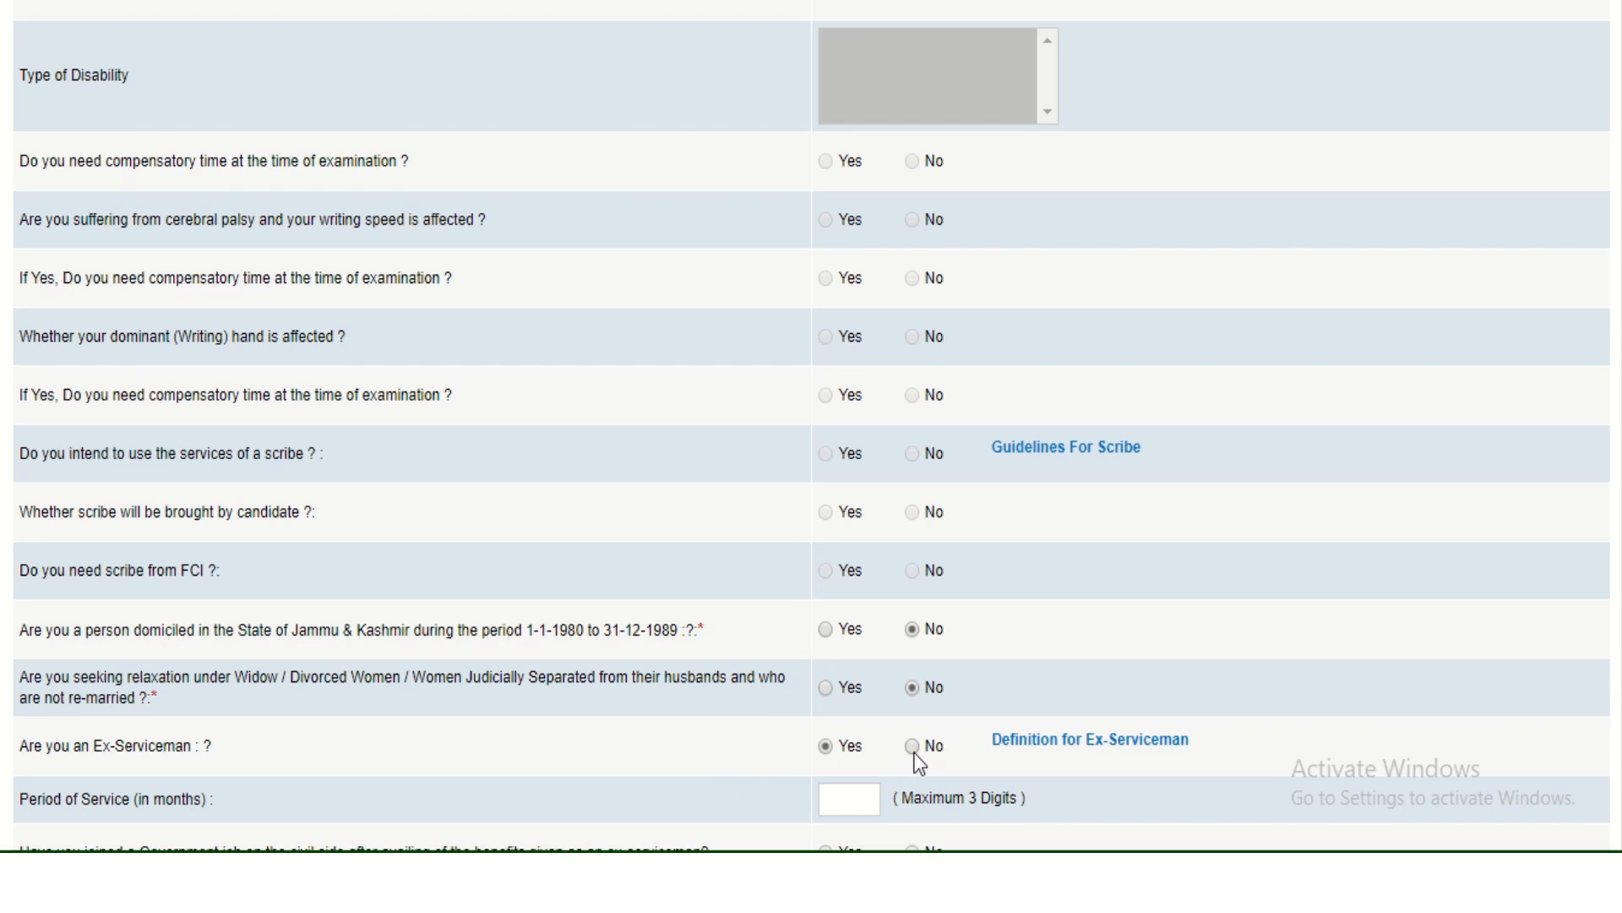
pyautogui.click(916, 754)
pyautogui.click(1031, 743)
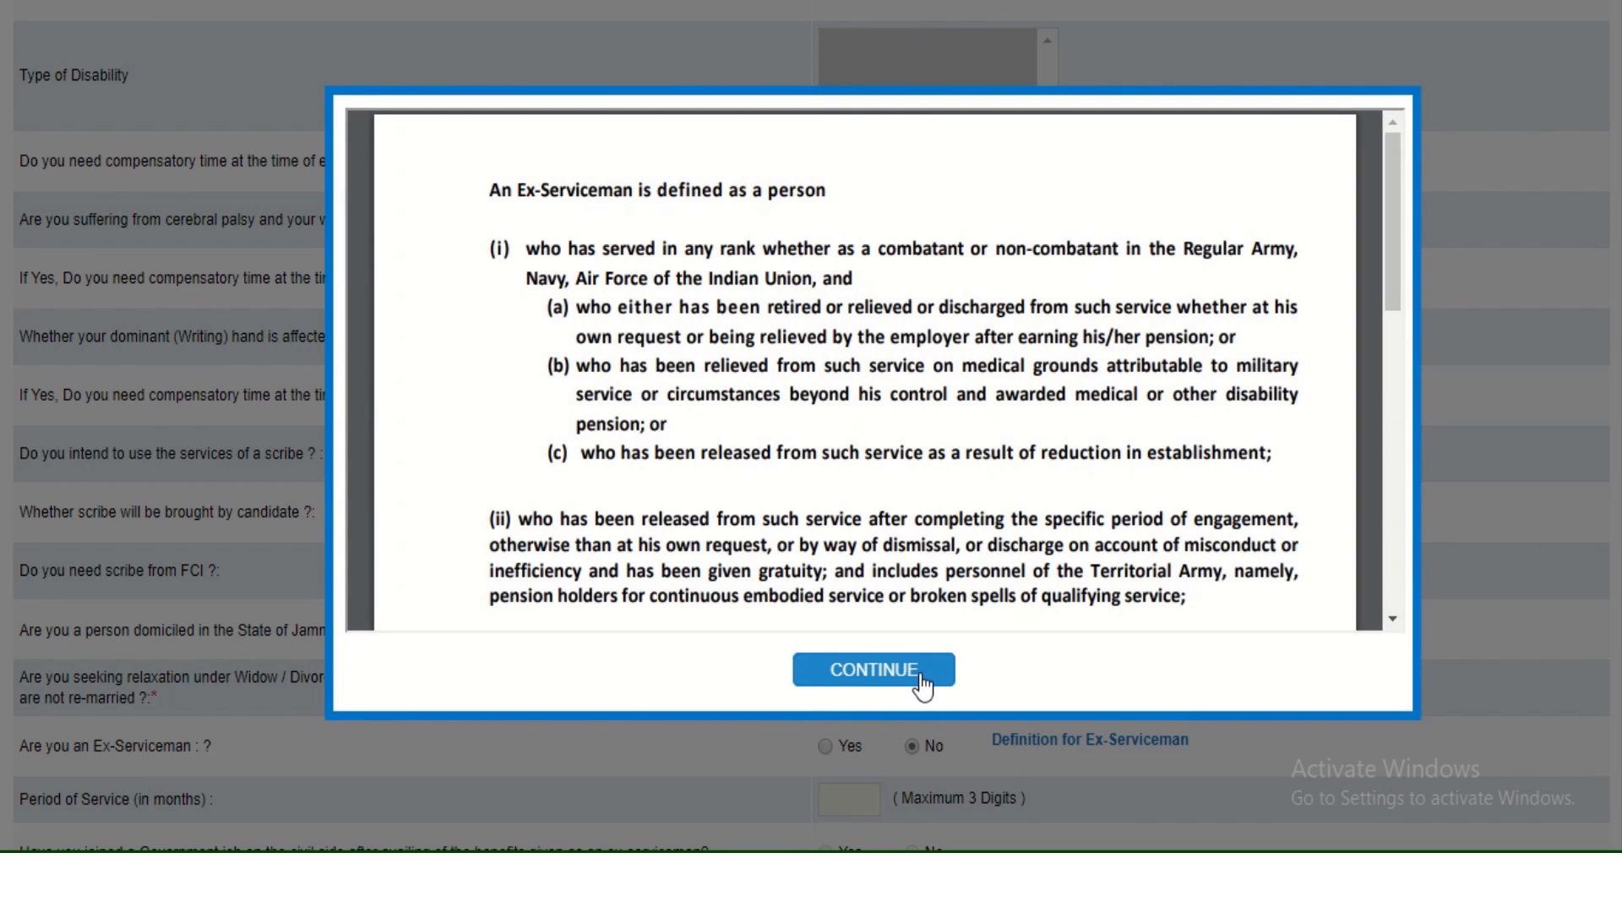
pyautogui.click(888, 672)
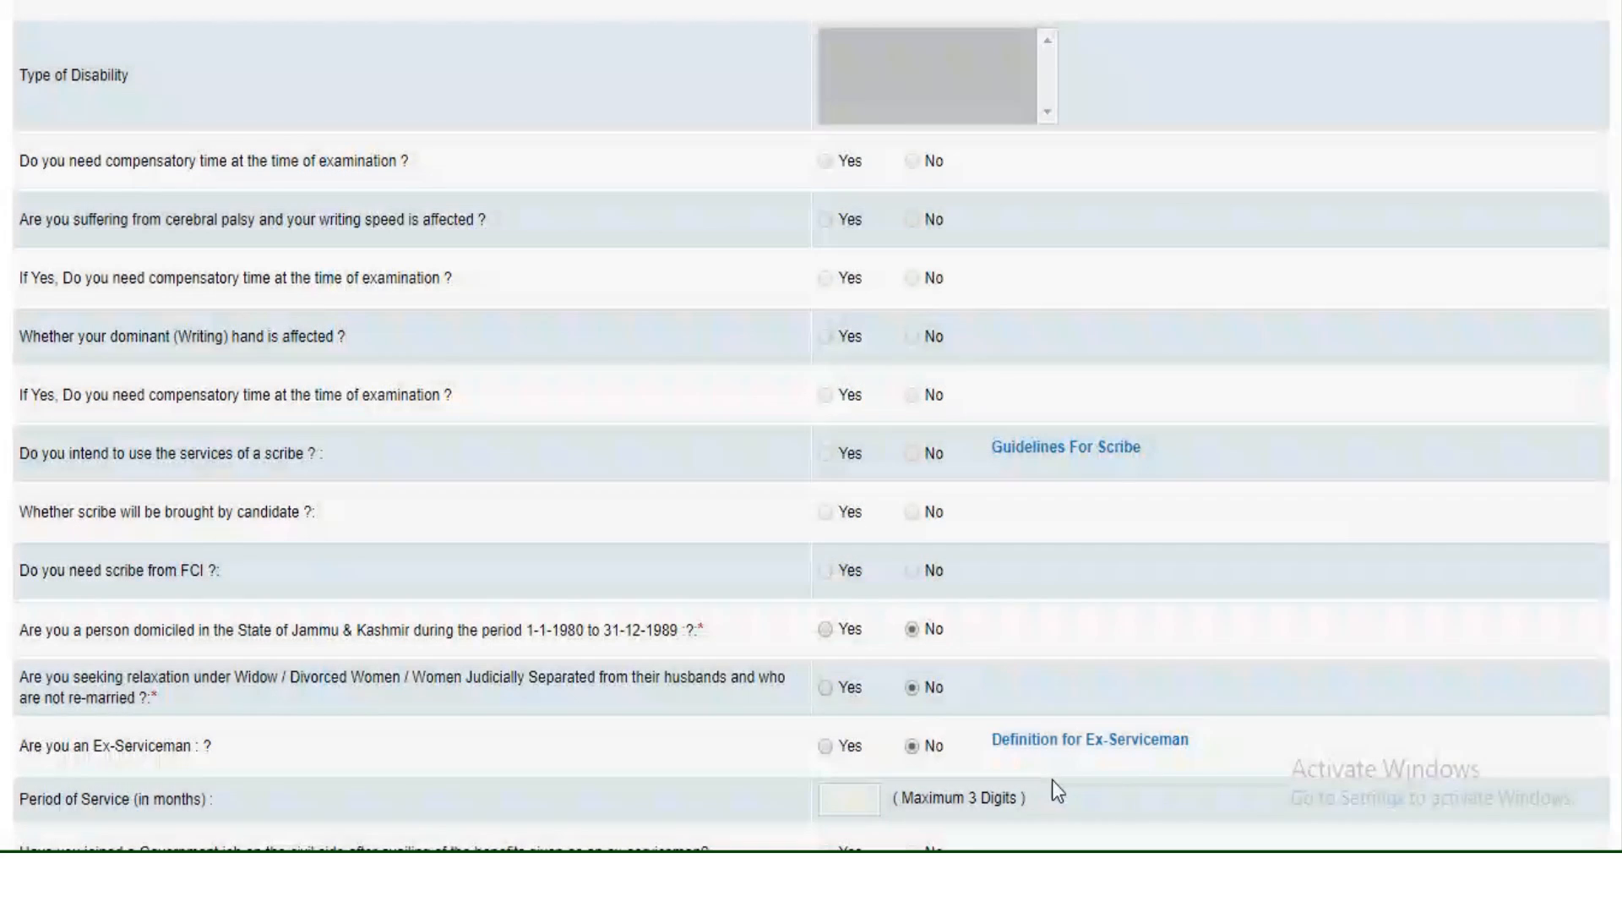
pyautogui.scroll(-3, 1052, 780)
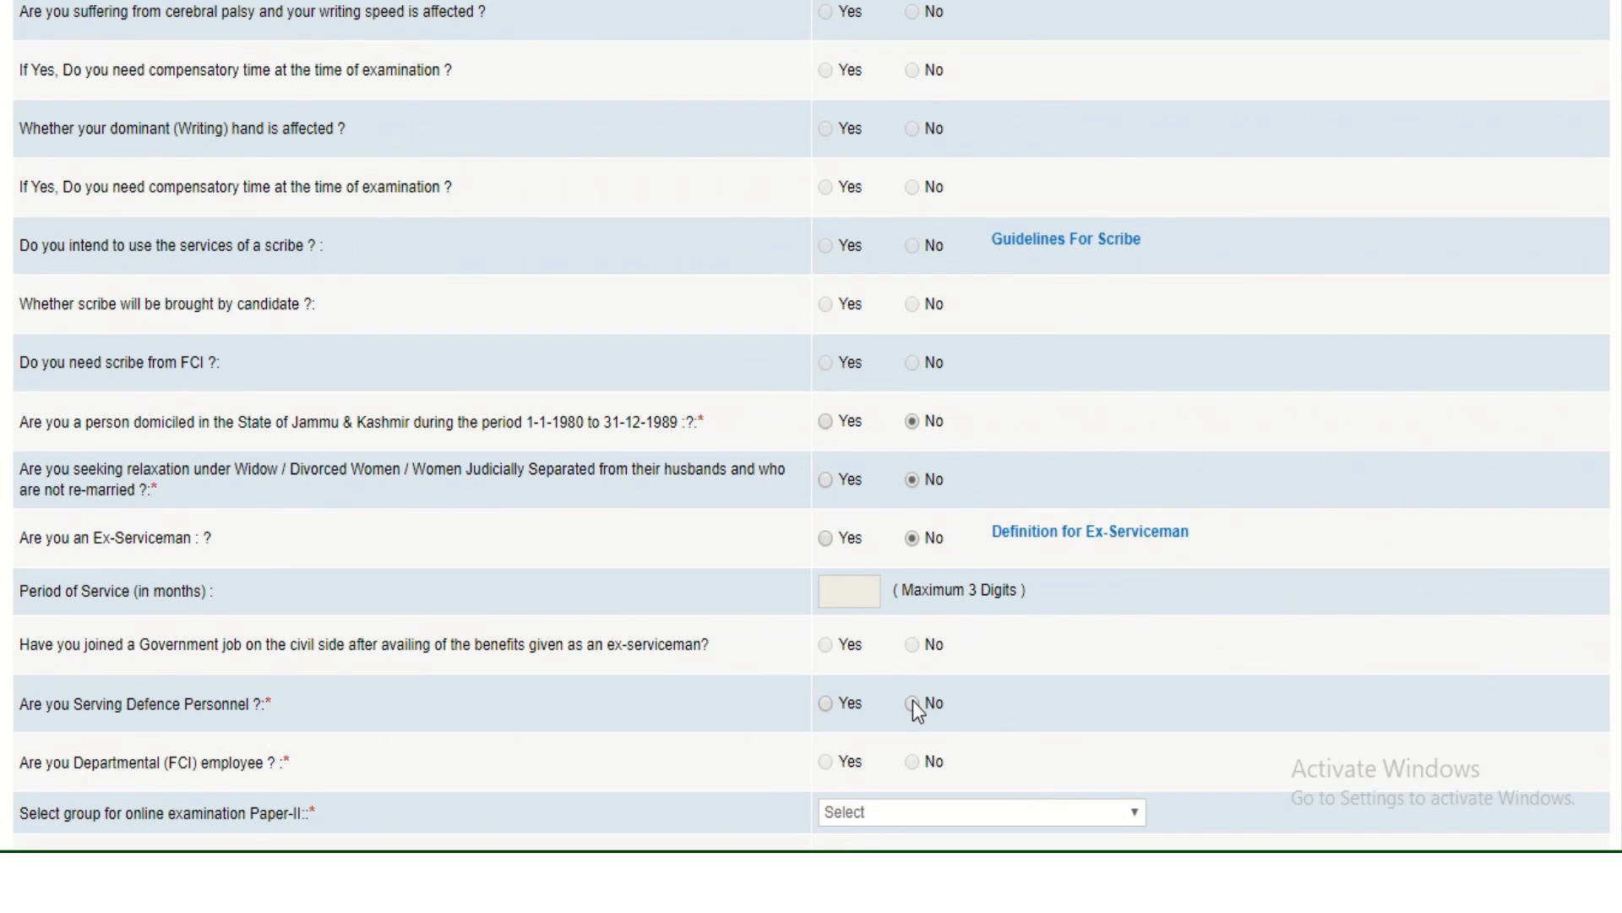
pyautogui.scroll(-2, 911, 710)
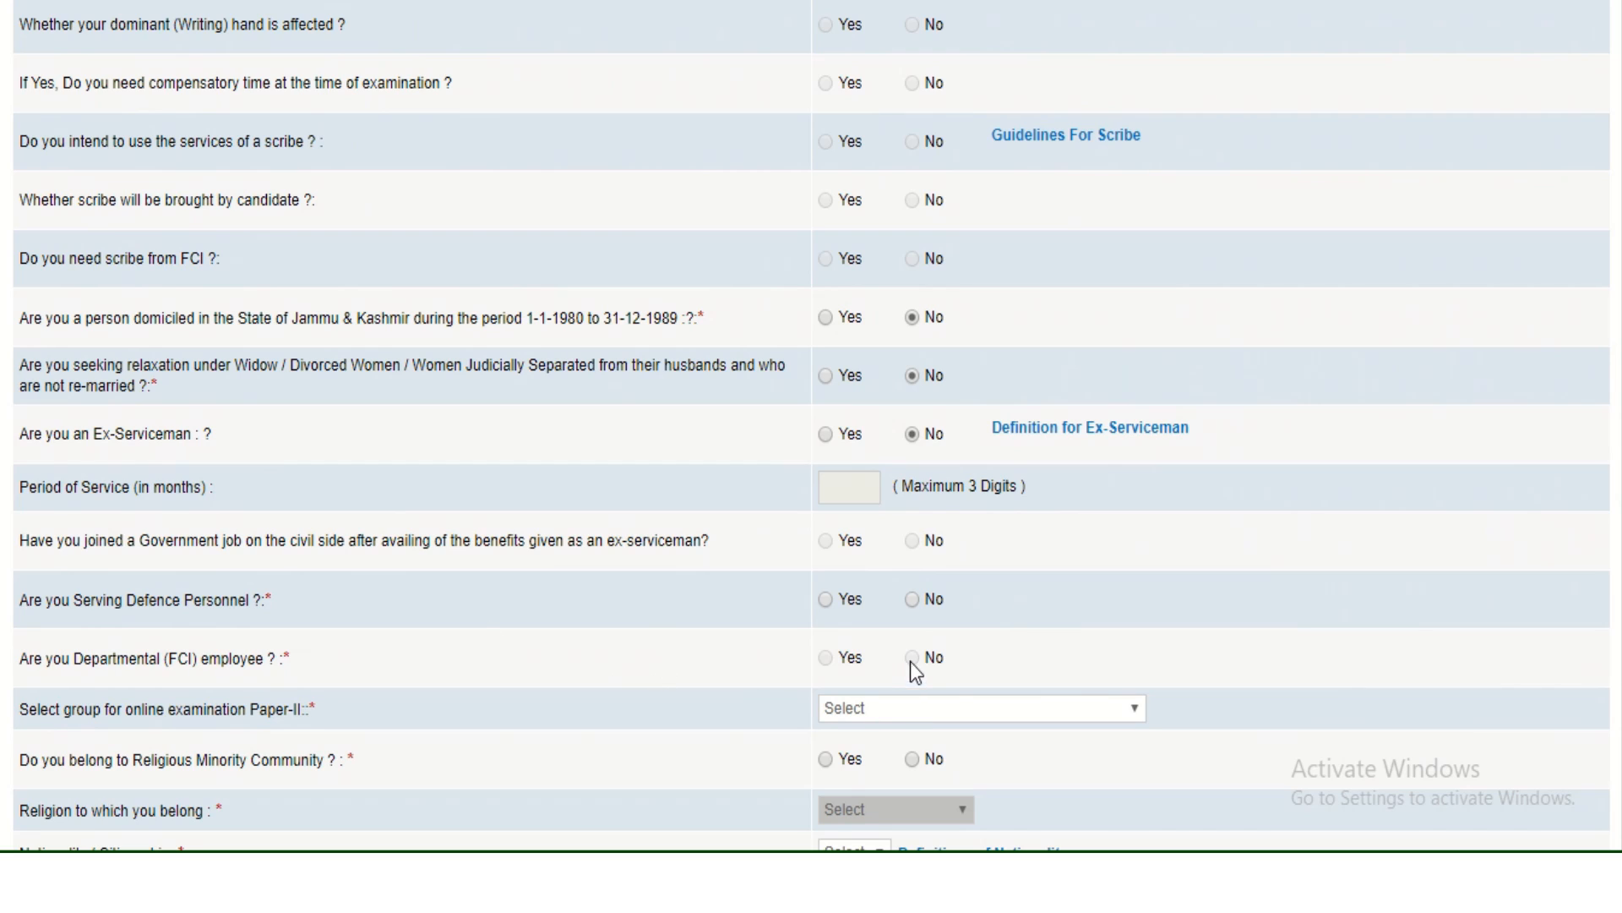
# Answer No to defence and religious minority questions and choose GROUP B for Paper-II.
pyautogui.click(913, 601)
pyautogui.click(912, 719)
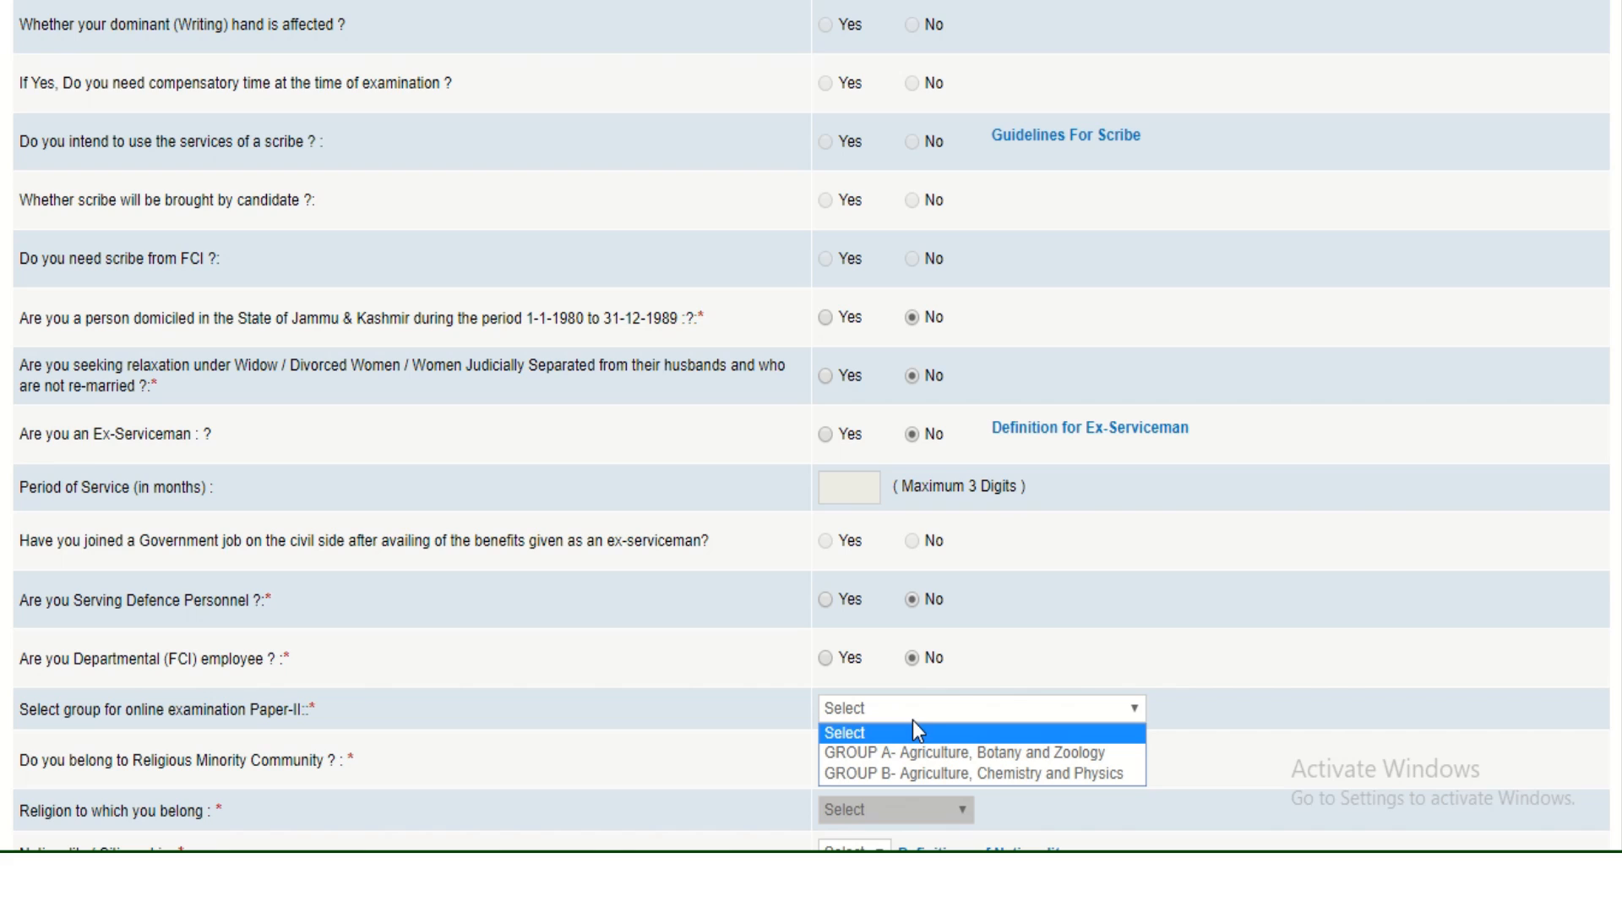
pyautogui.click(923, 774)
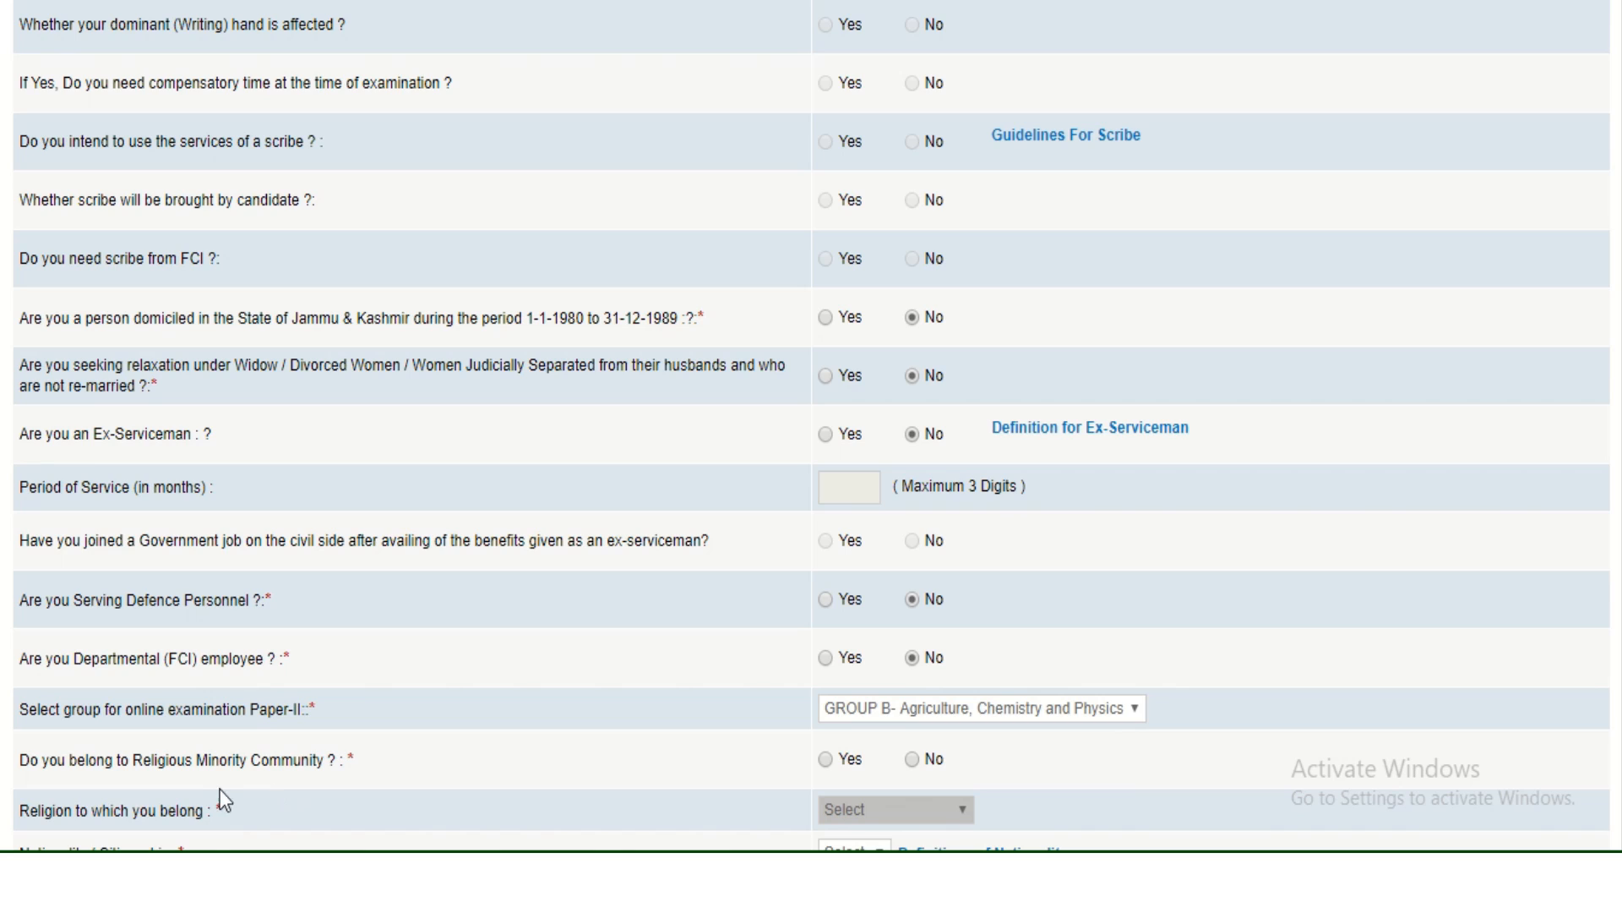
pyautogui.click(915, 761)
pyautogui.scroll(-2, 1093, 768)
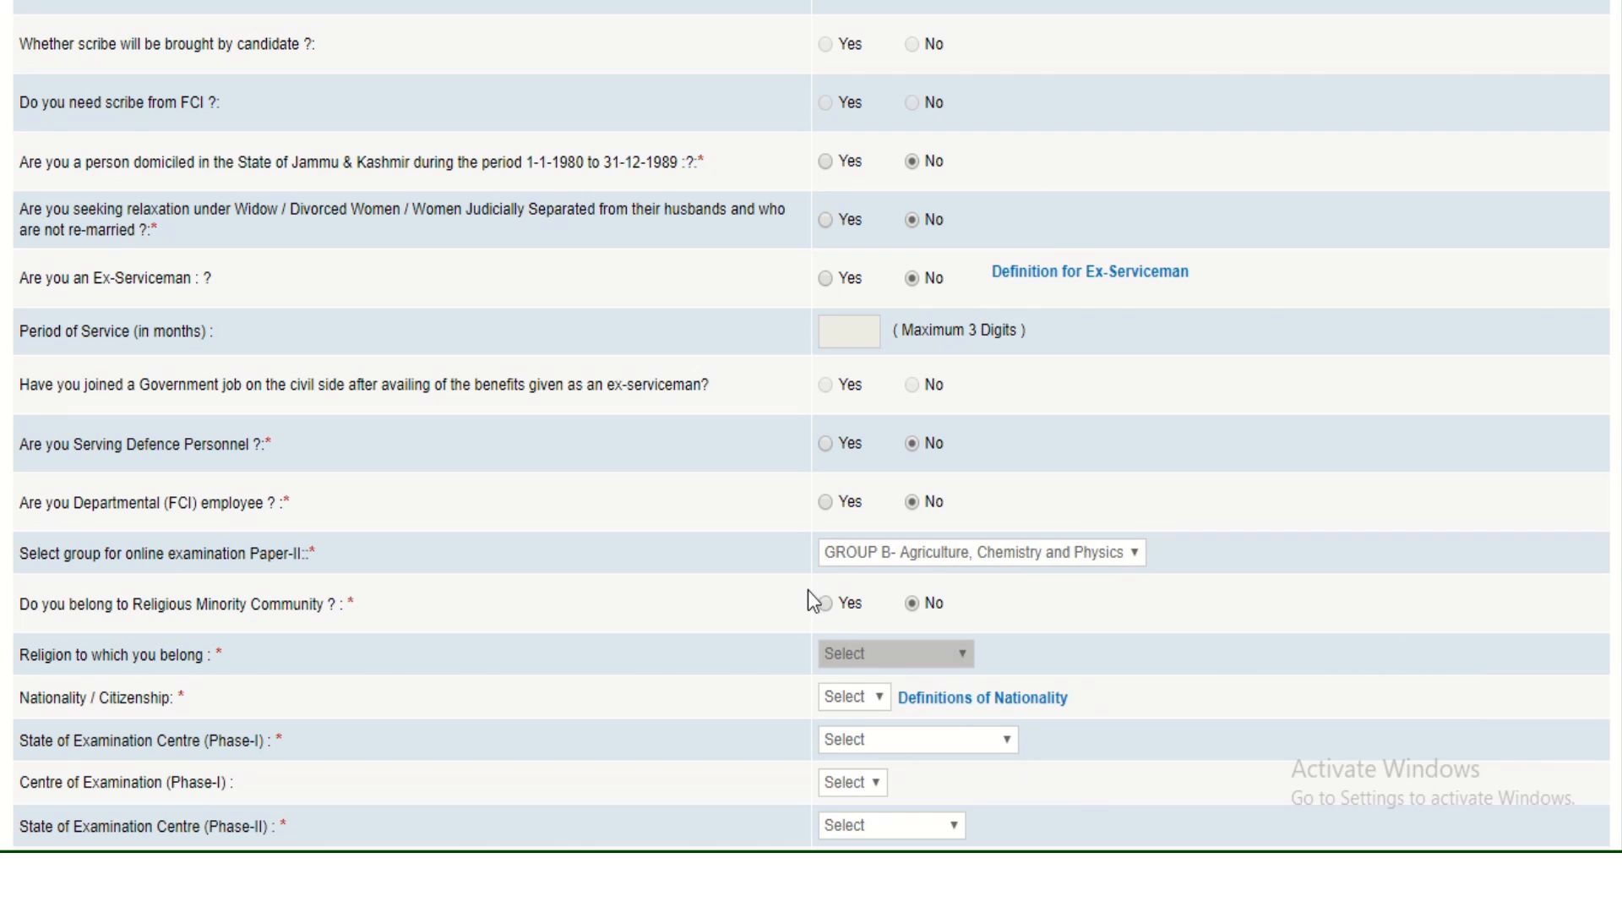
pyautogui.click(825, 603)
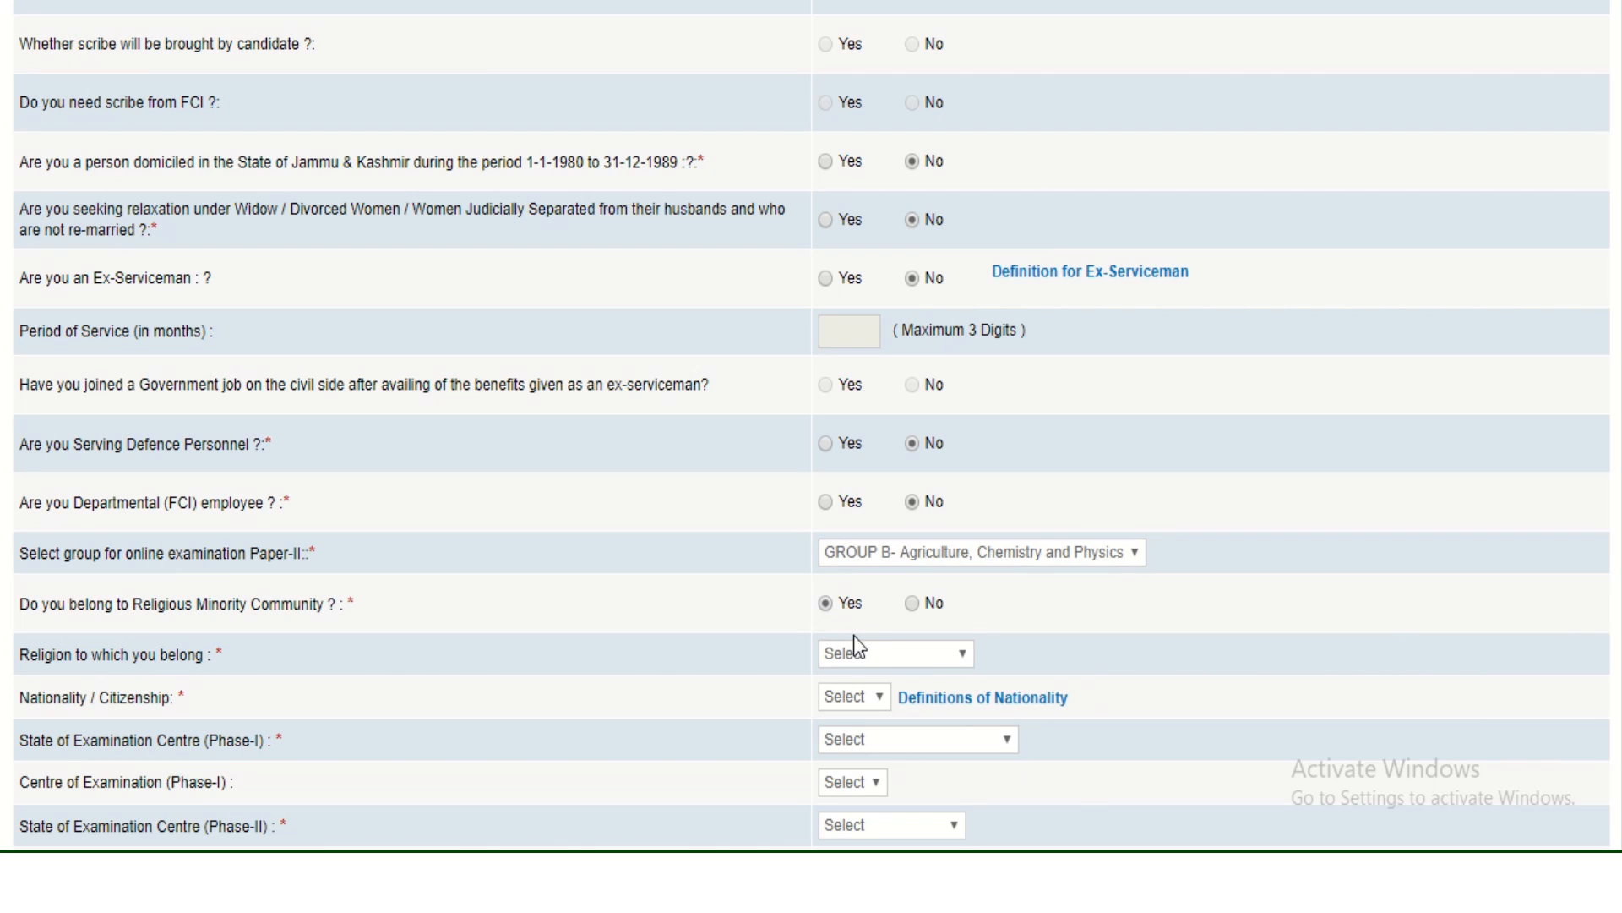
pyautogui.click(871, 654)
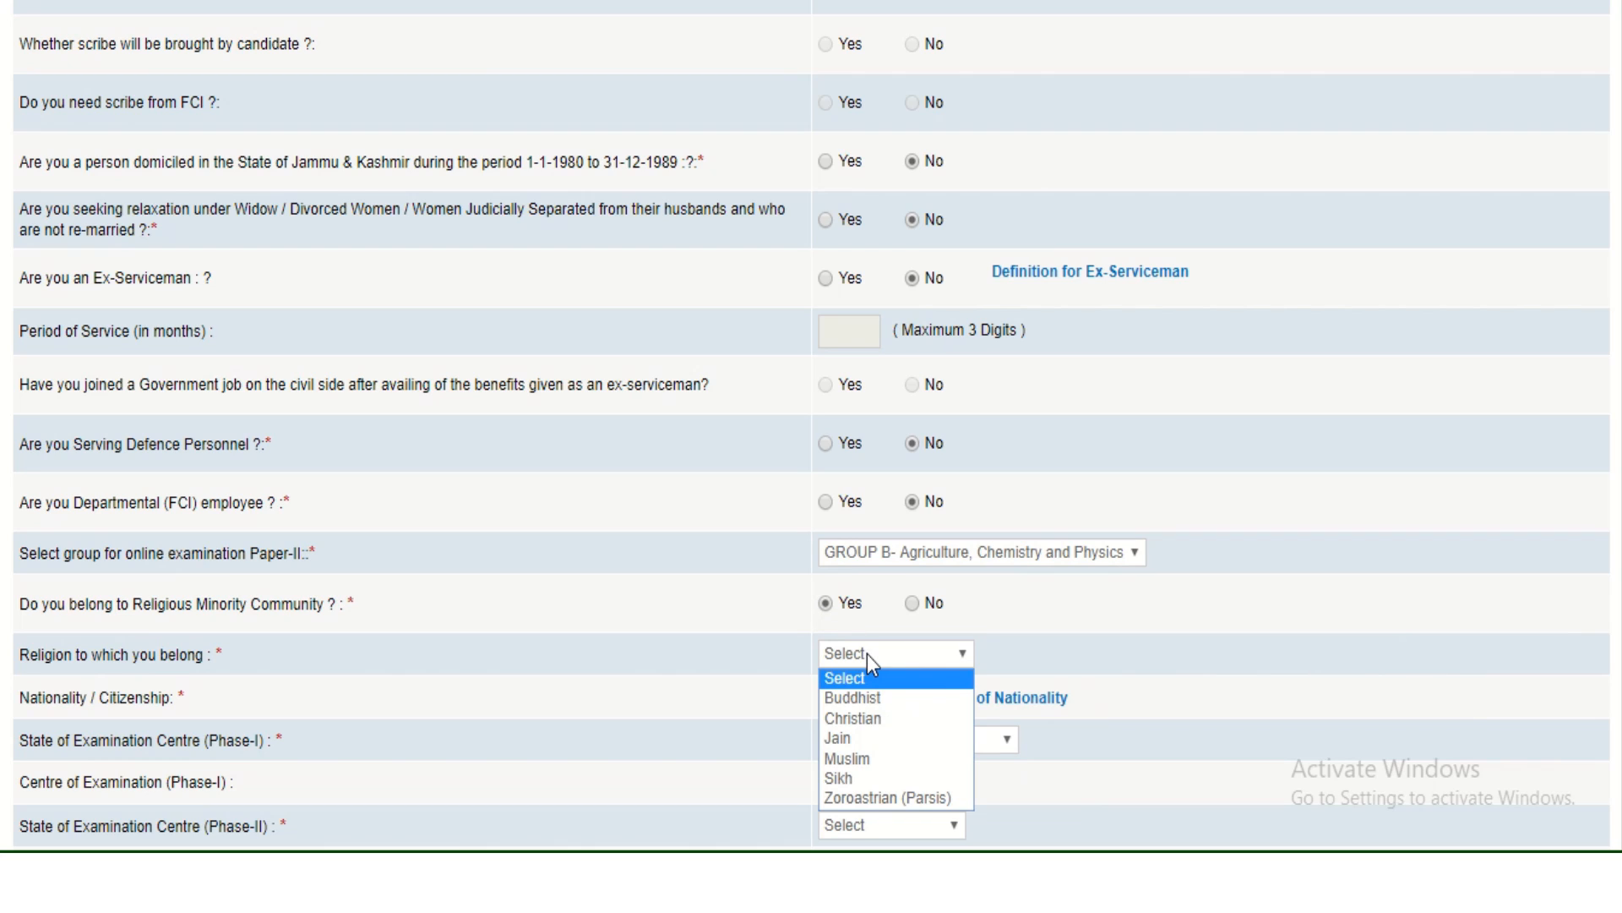
pyautogui.click(913, 603)
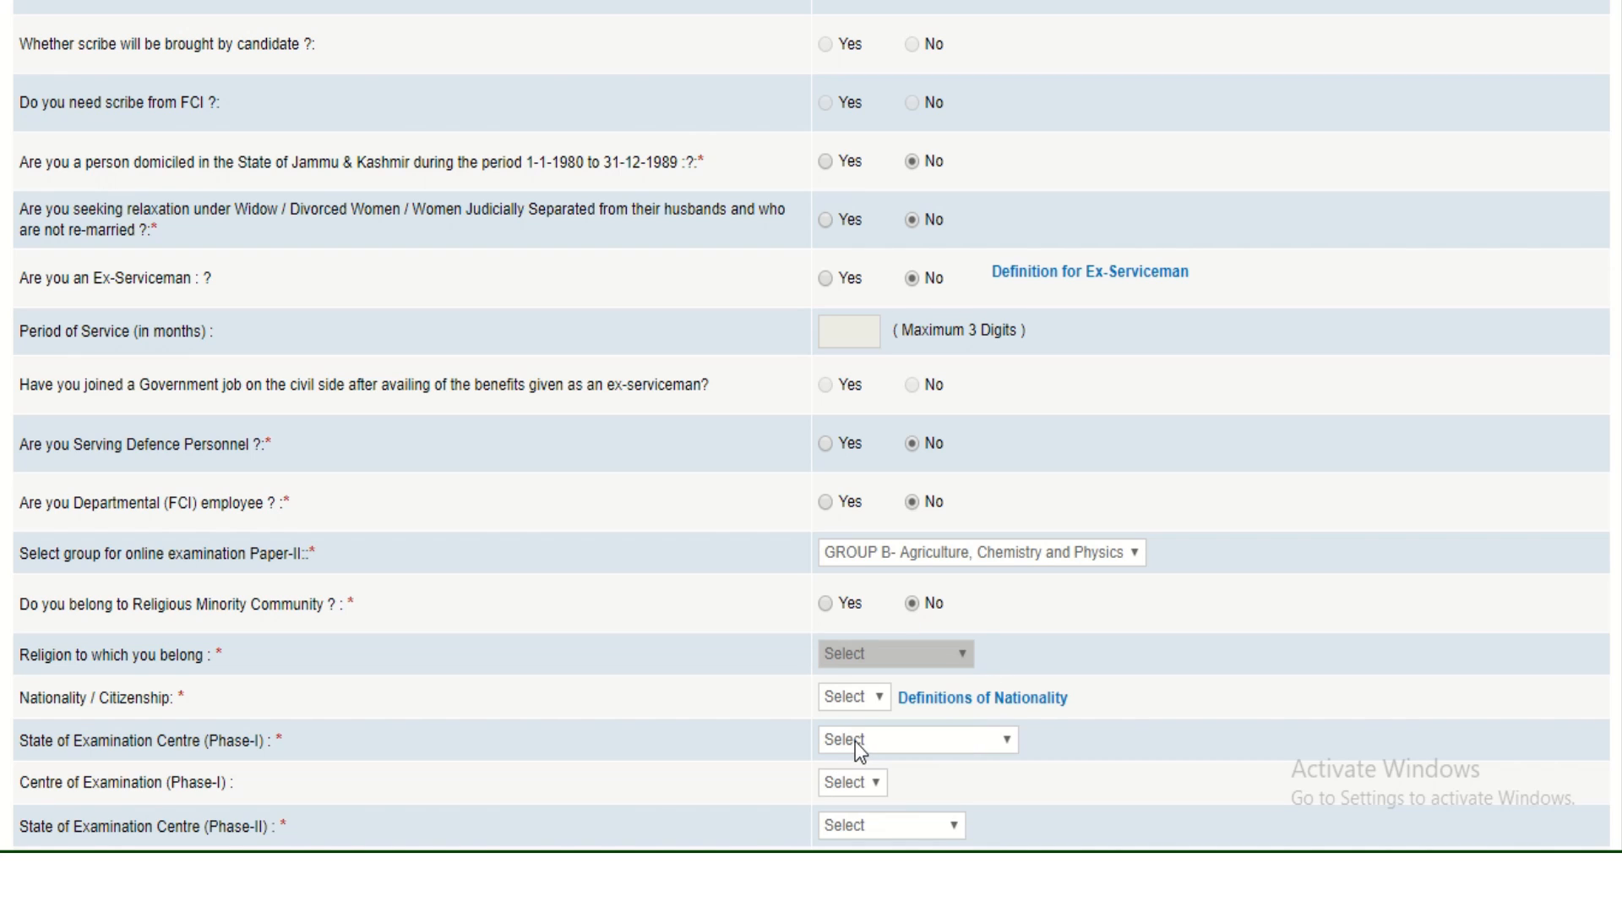
# Set nationality to Indian and the Phase-I exam centre to Andhra Pradesh, Guntur.
pyautogui.click(846, 697)
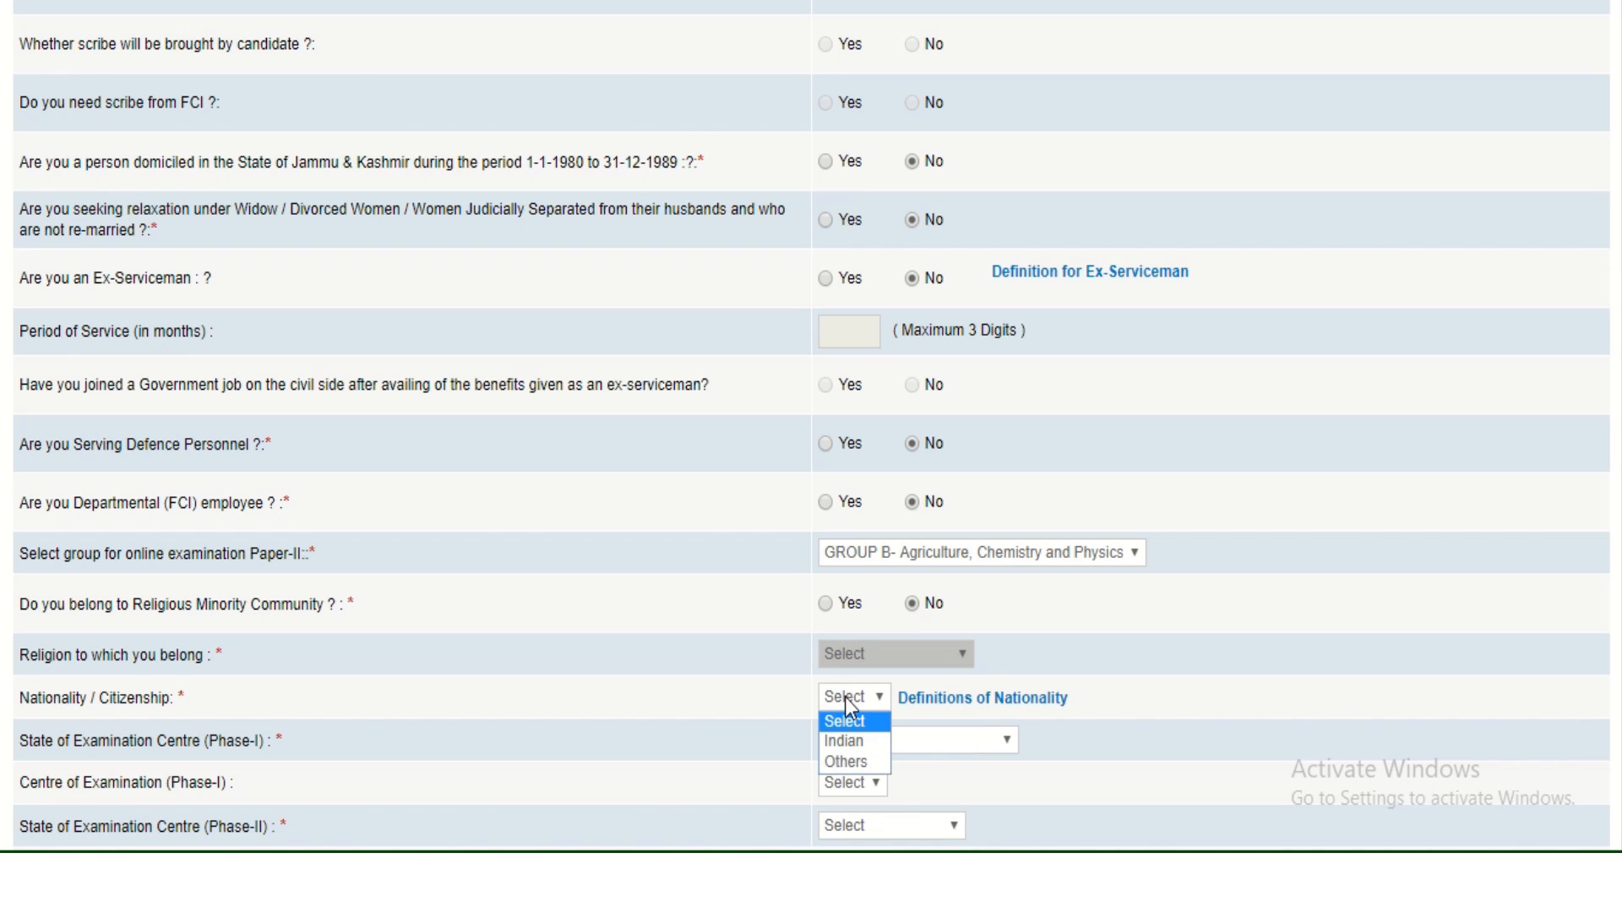
pyautogui.click(848, 738)
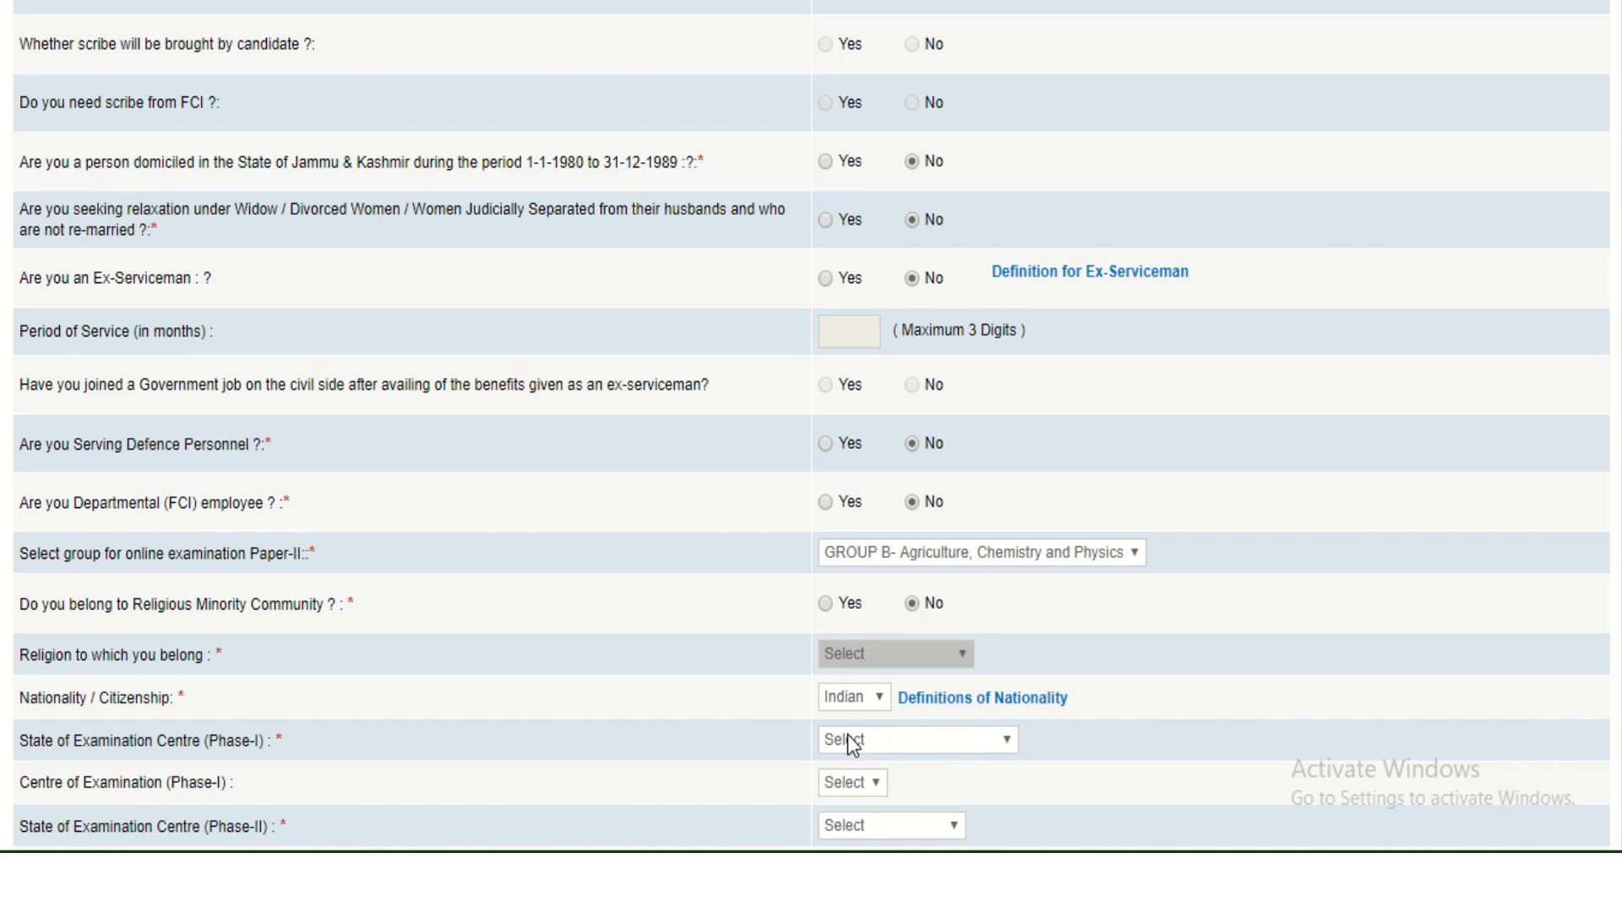
pyautogui.click(894, 751)
pyautogui.click(880, 733)
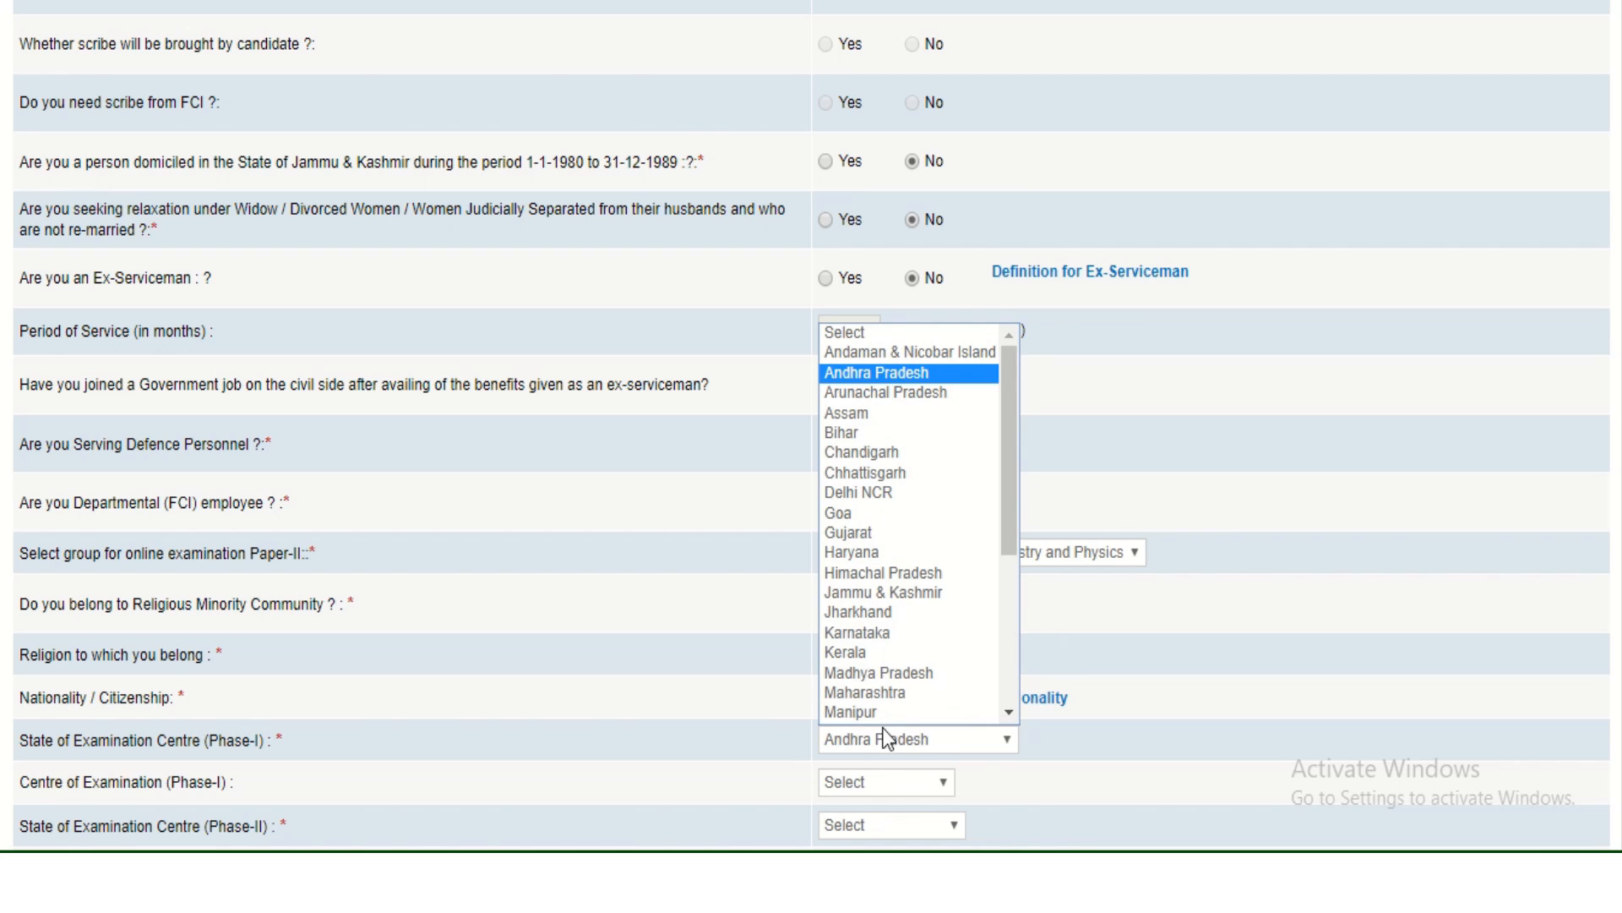
pyautogui.scroll(-1, 889, 671)
pyautogui.scroll(-1, 895, 713)
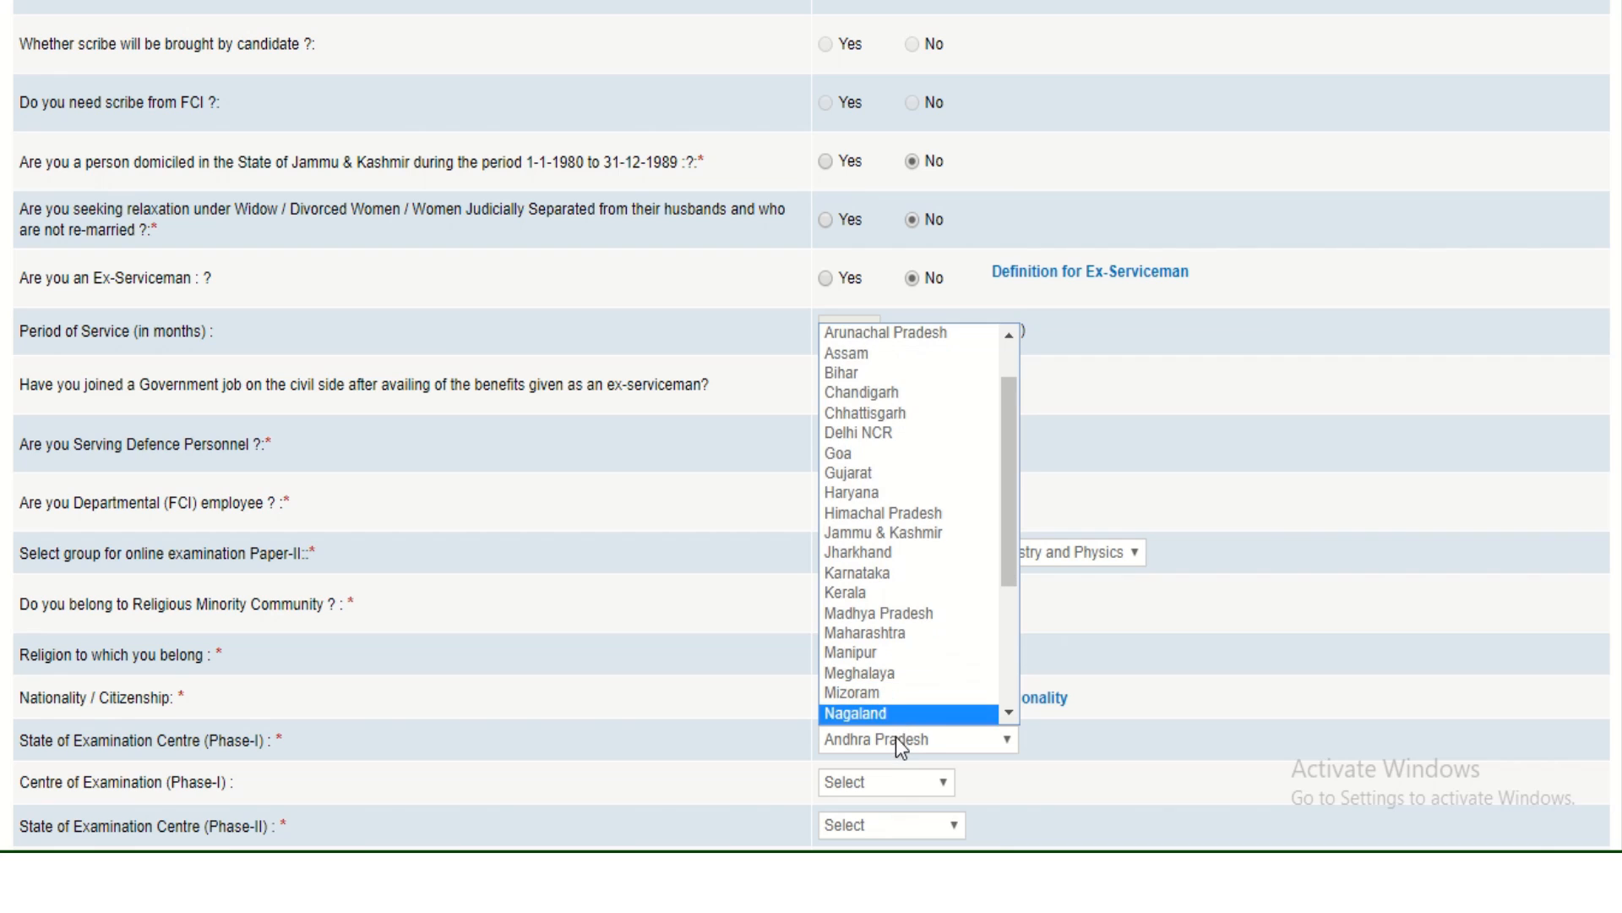
pyautogui.click(896, 740)
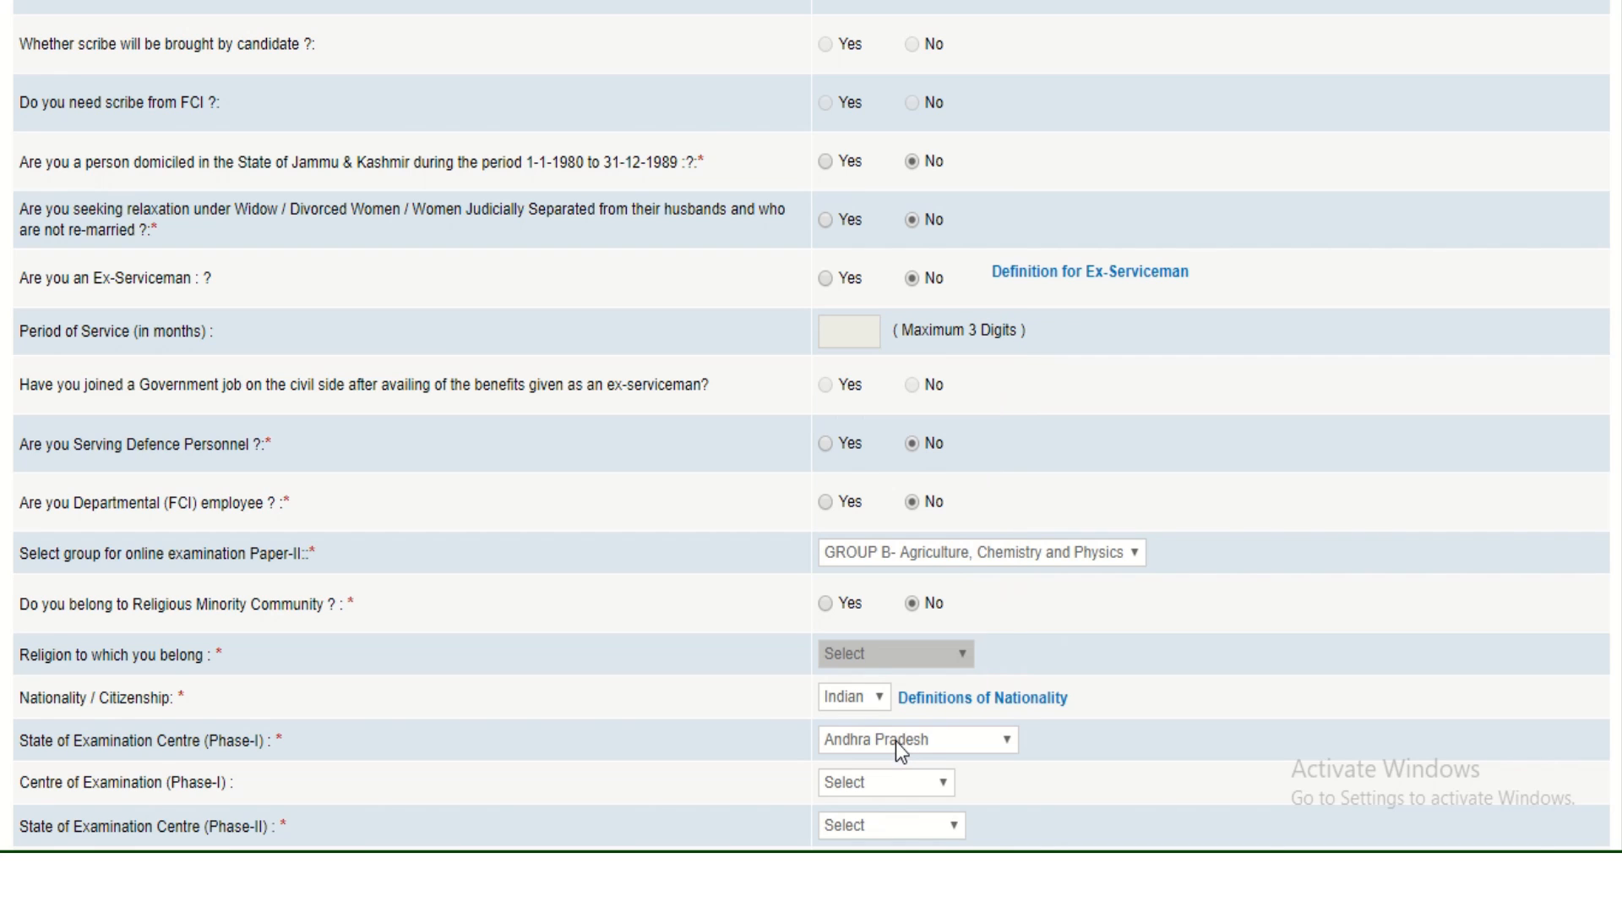
pyautogui.click(868, 777)
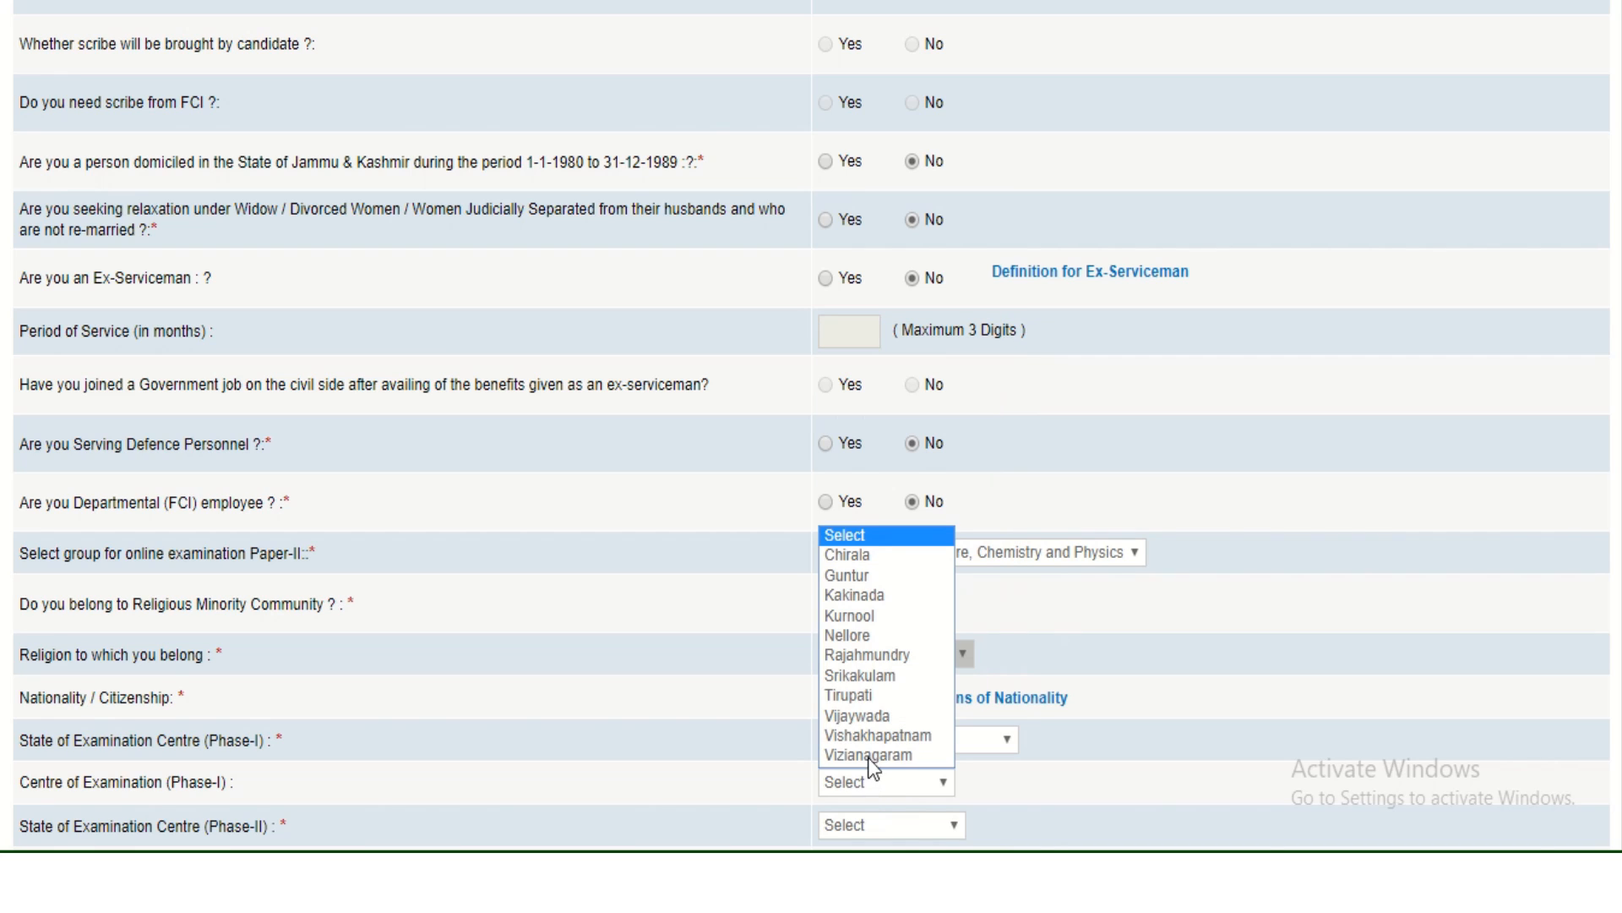
pyautogui.click(872, 576)
# Set the Phase-II exam centre to Andhra Pradesh, Vijaywada.
pyautogui.click(861, 828)
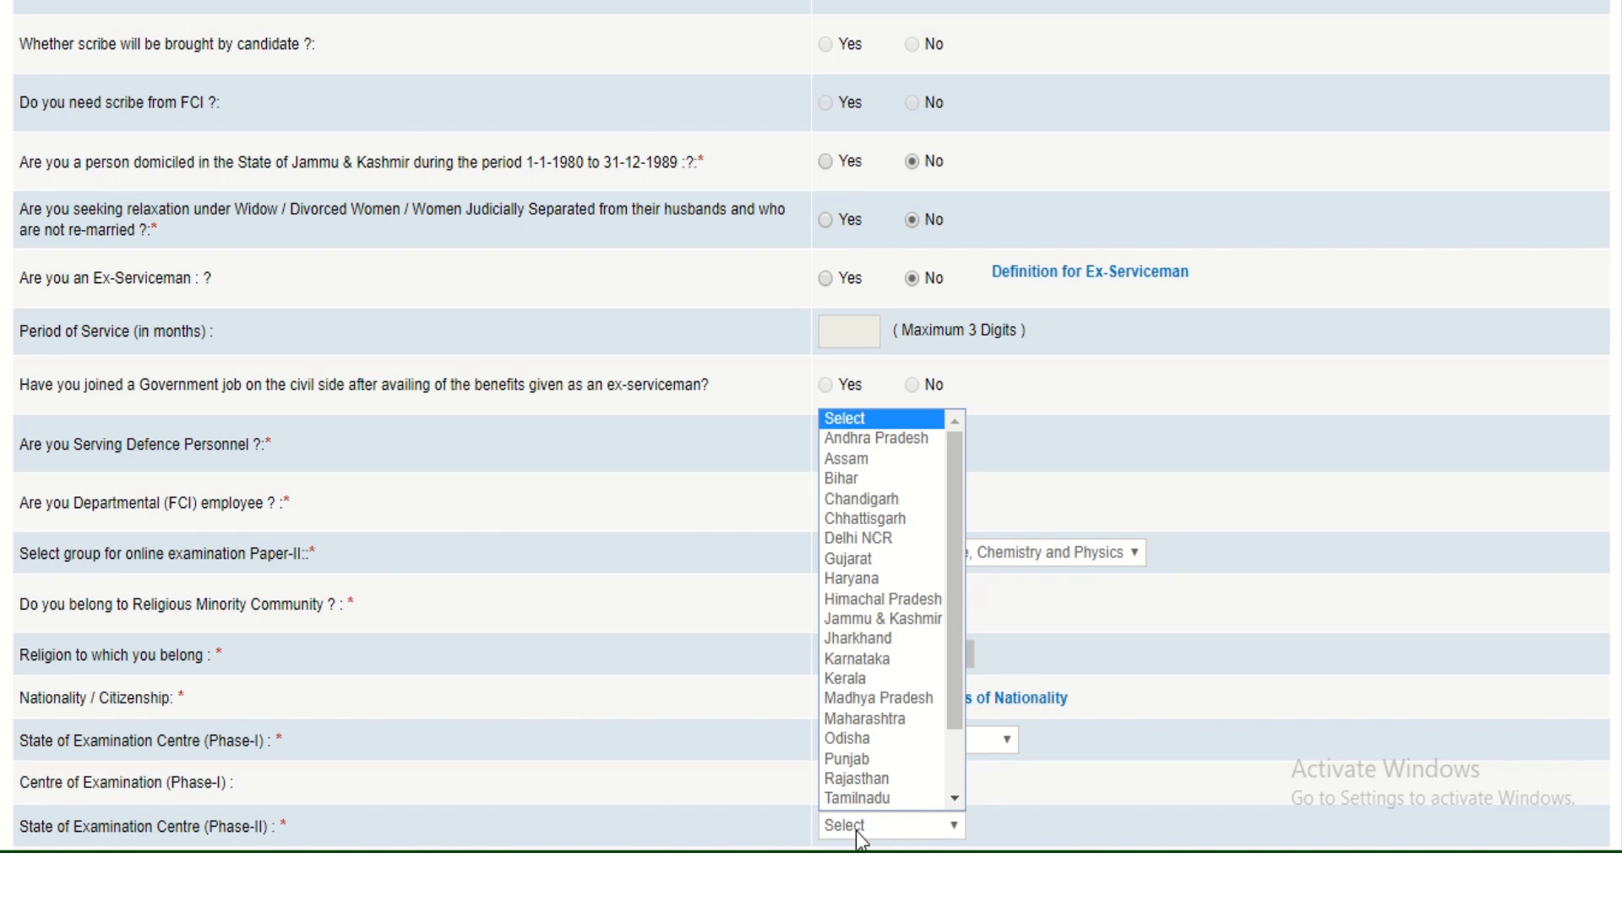
pyautogui.click(887, 443)
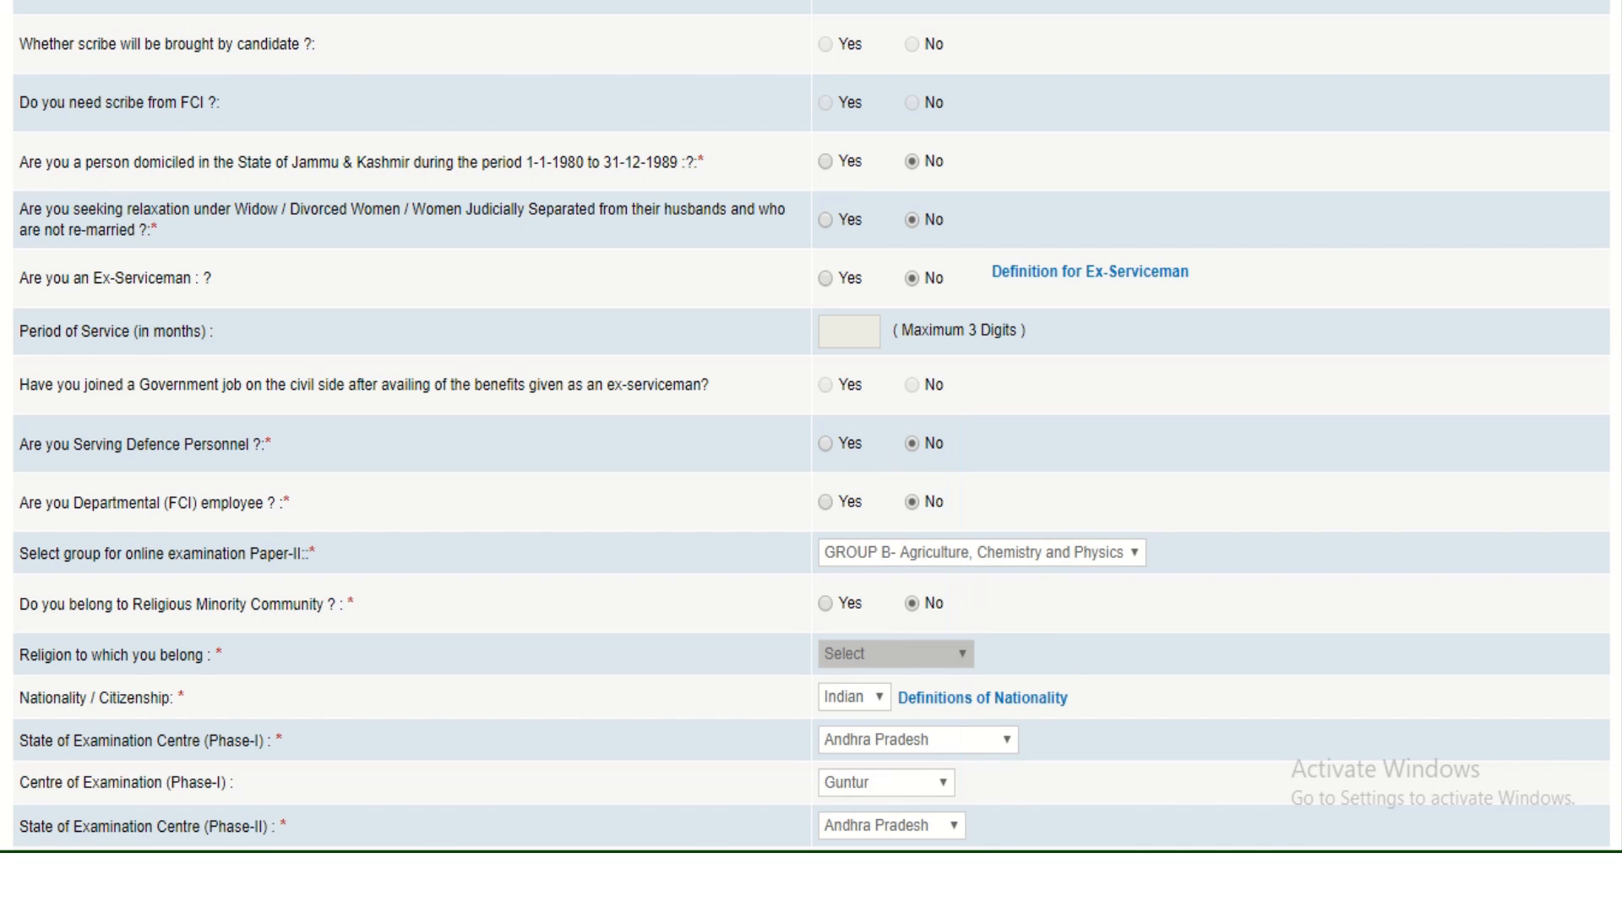
pyautogui.scroll(-2, 811, 426)
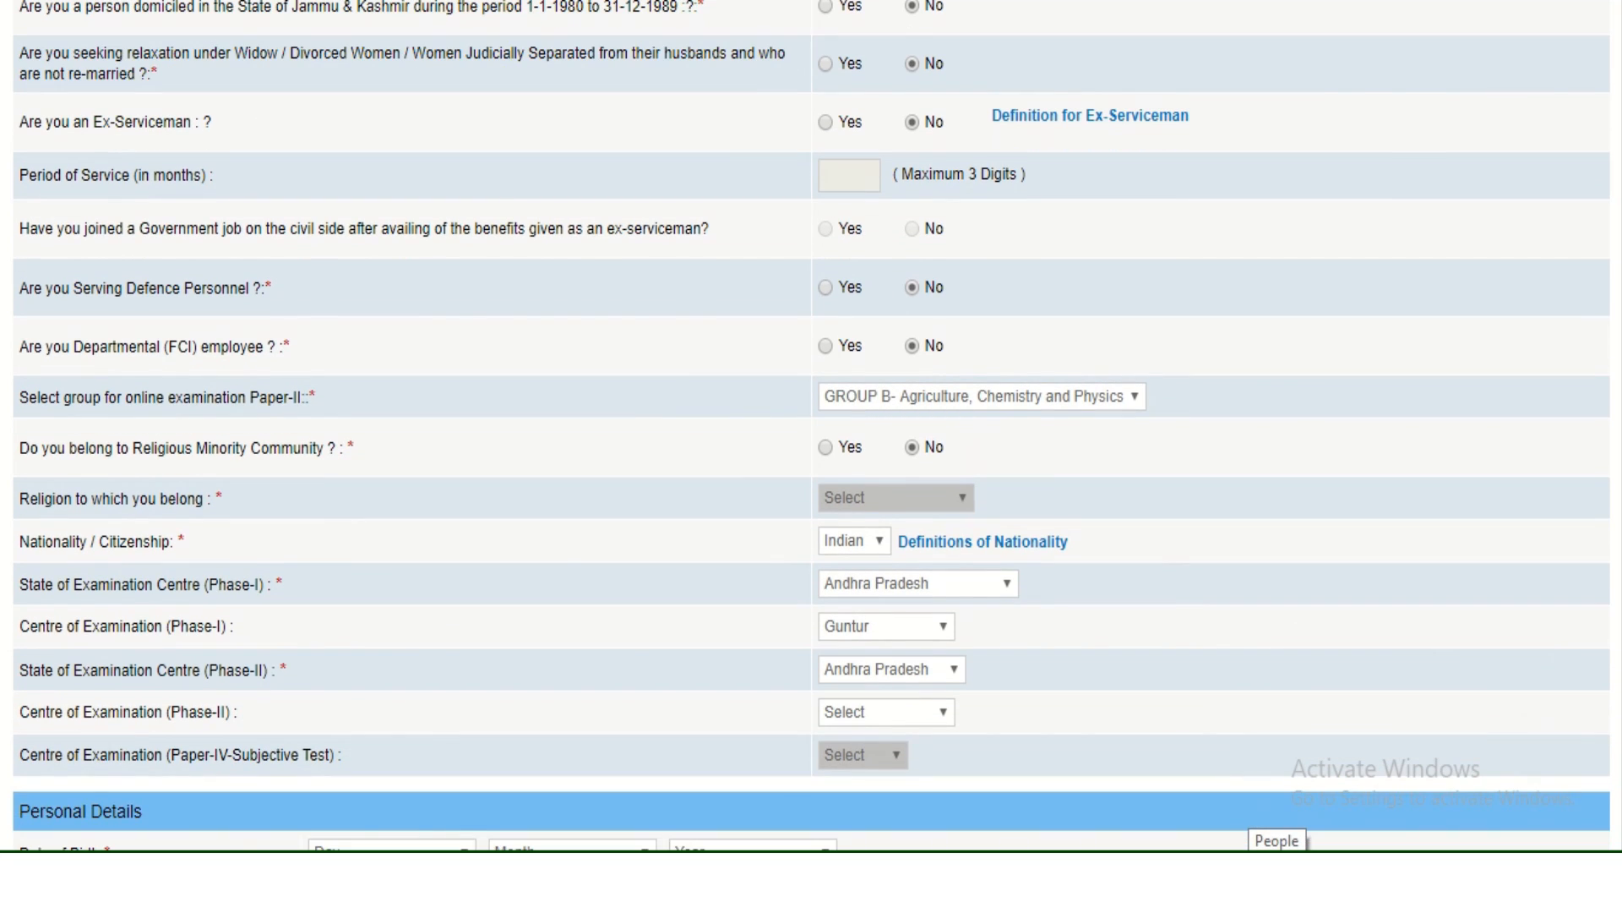
pyautogui.click(915, 713)
pyautogui.click(897, 758)
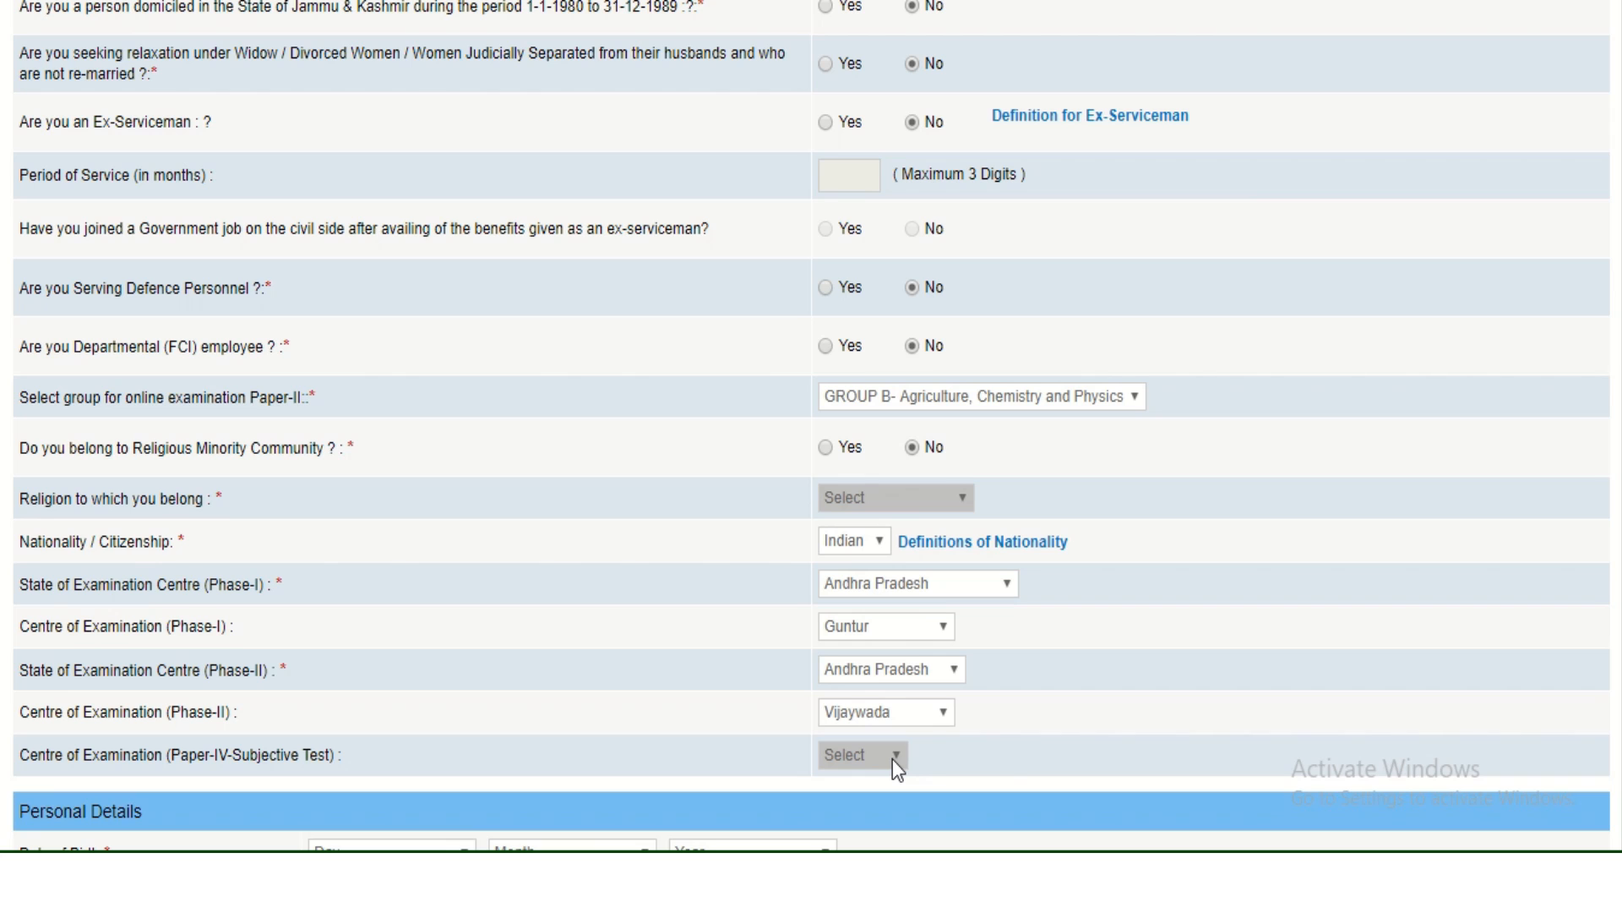
pyautogui.scroll(-3, 1004, 769)
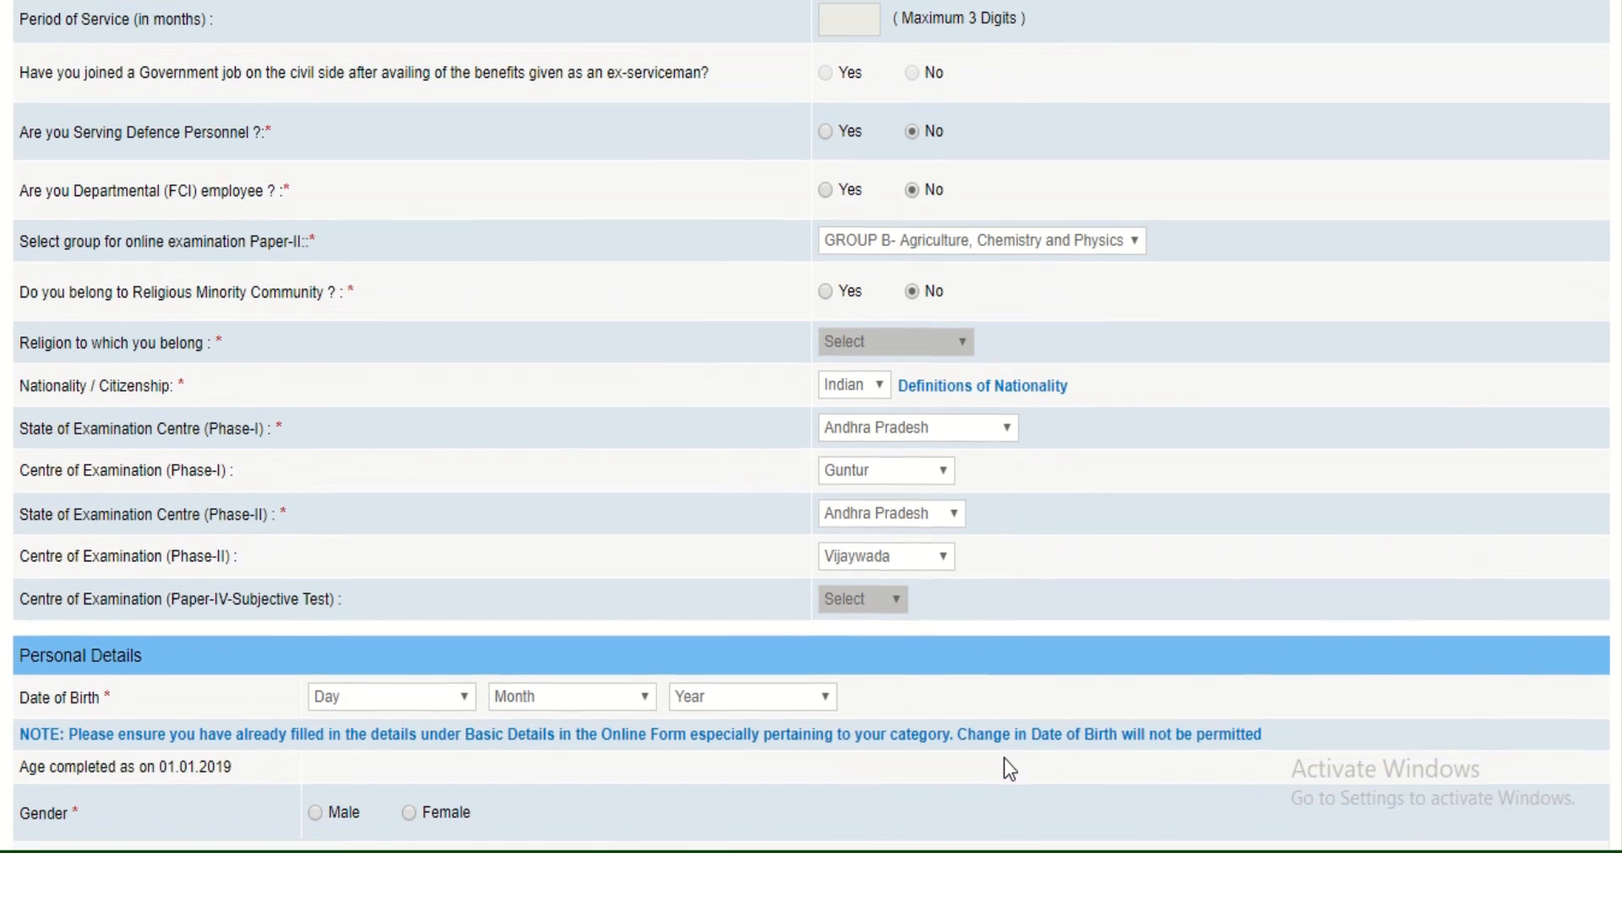
pyautogui.scroll(-1, 1005, 762)
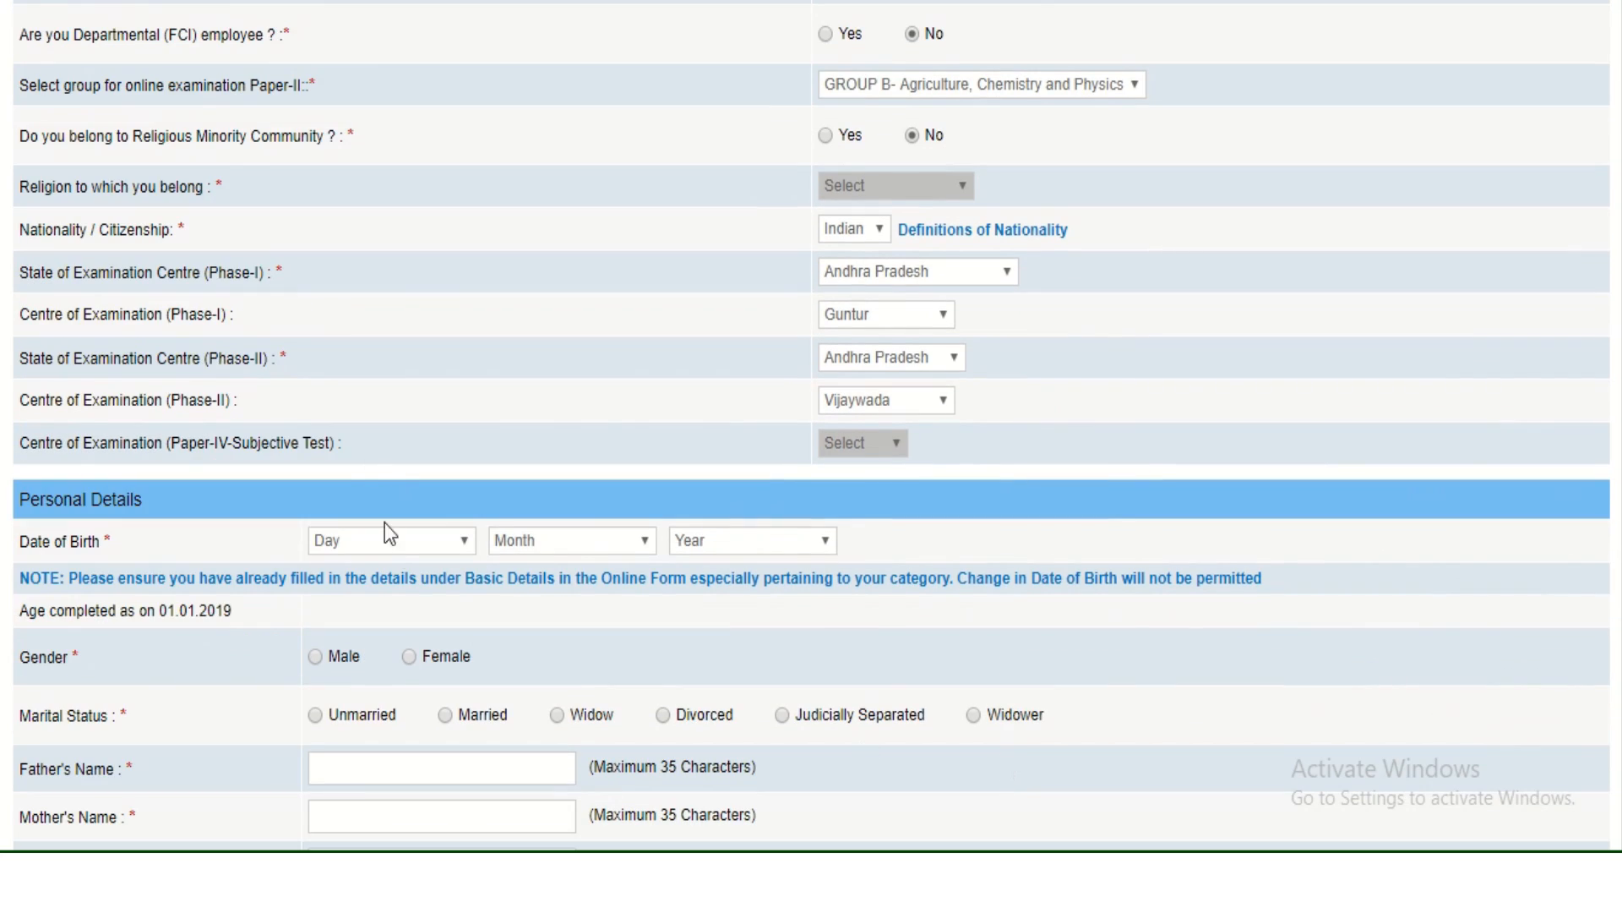
pyautogui.click(396, 545)
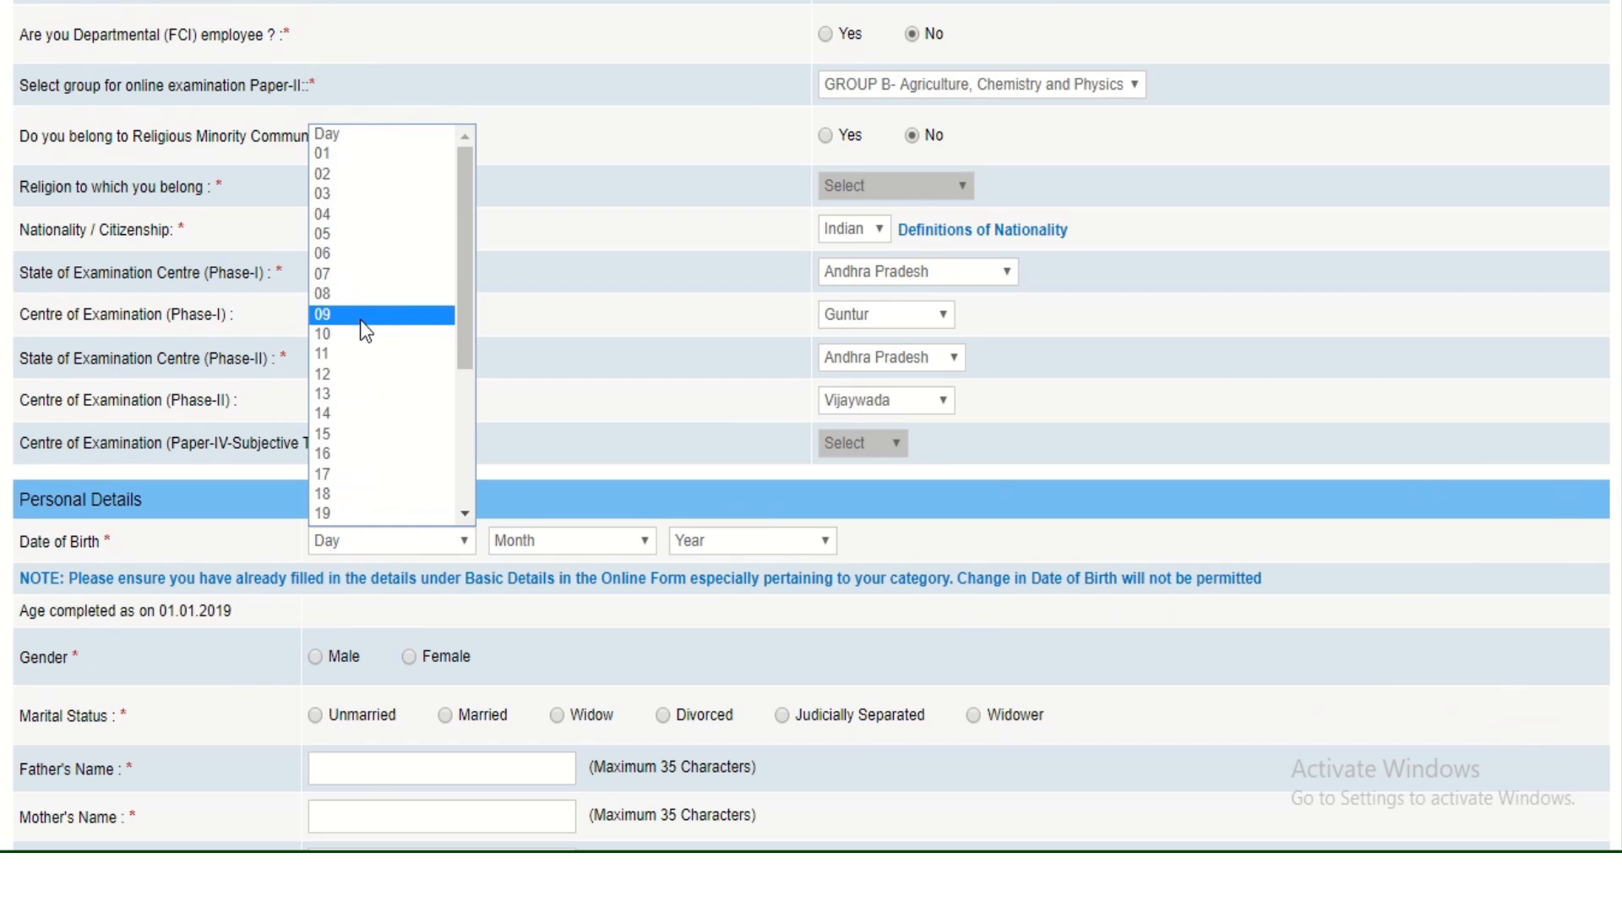
pyautogui.click(382, 455)
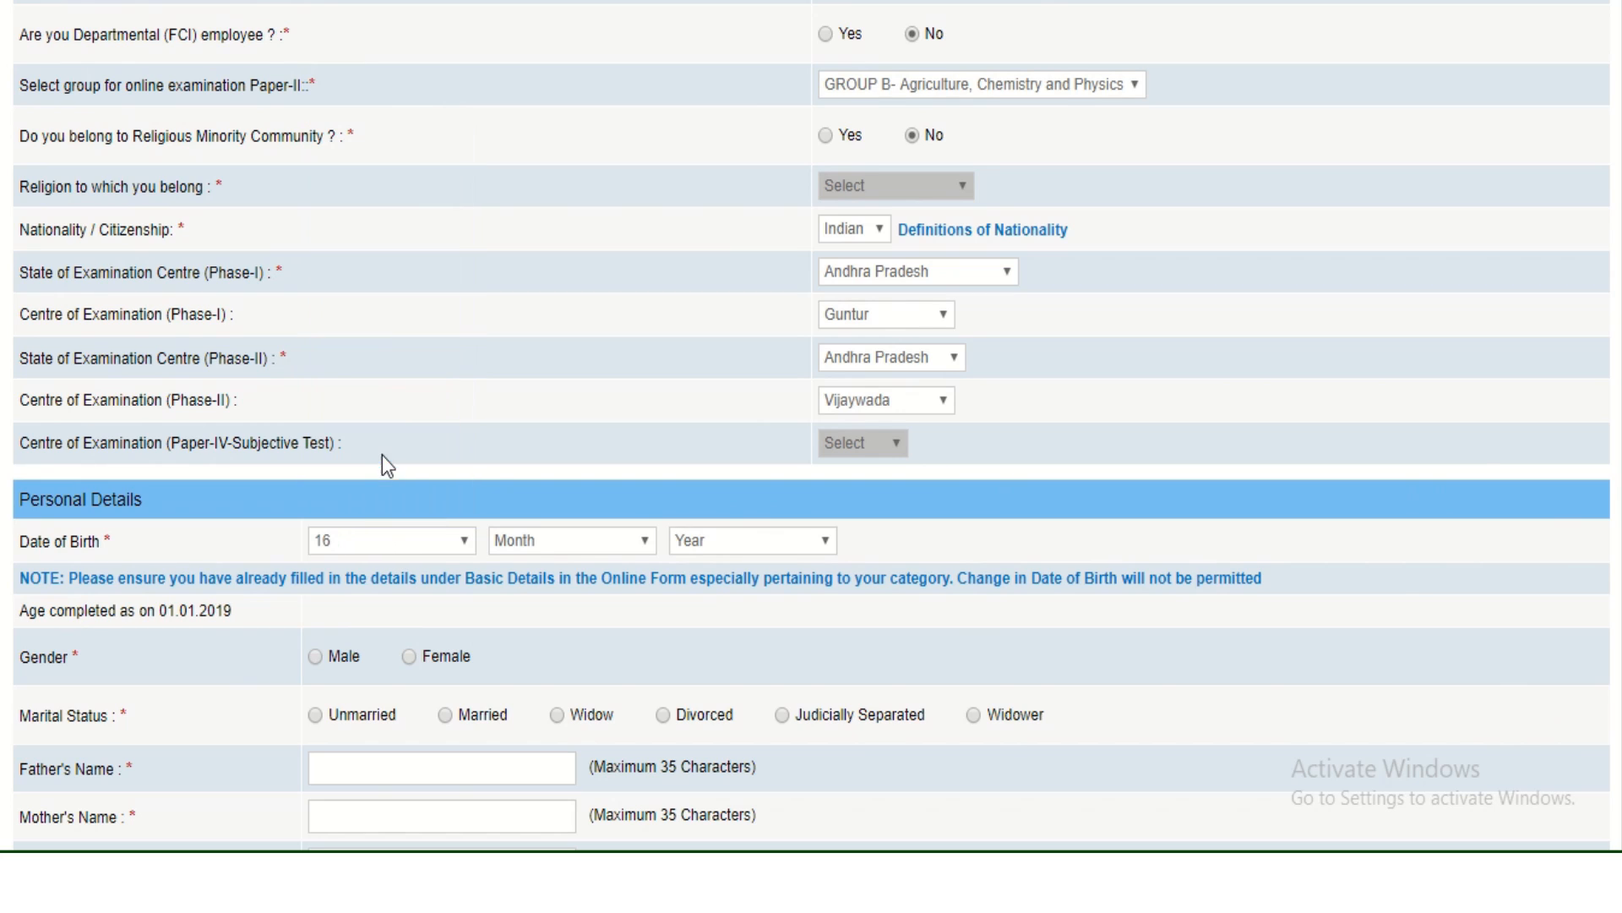
pyautogui.click(539, 551)
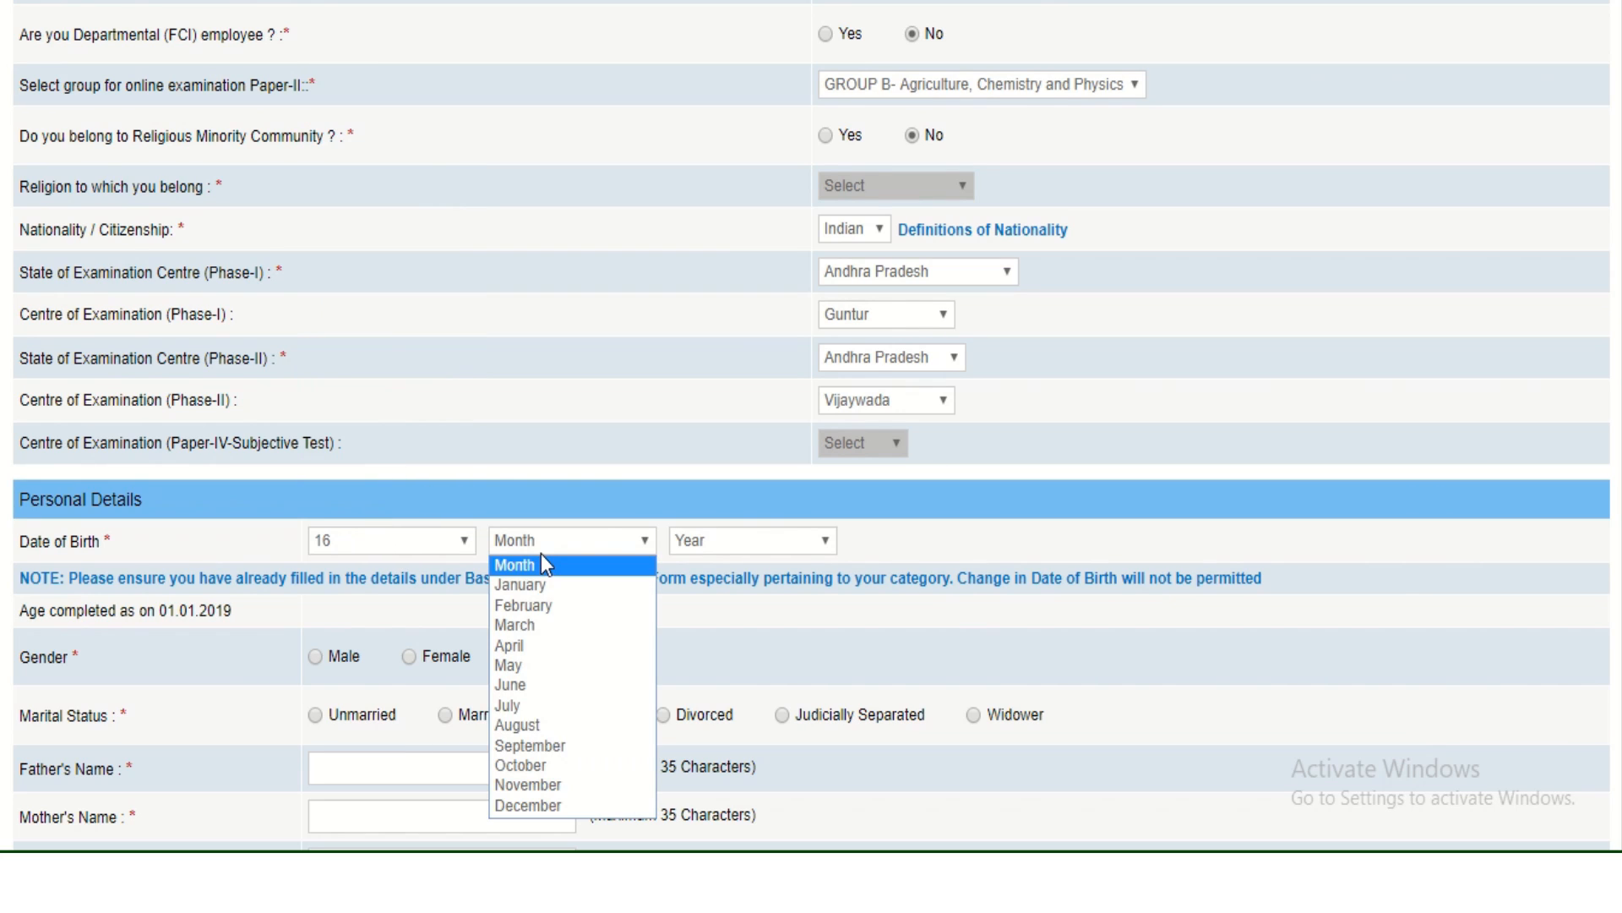
pyautogui.click(560, 725)
pyautogui.click(743, 549)
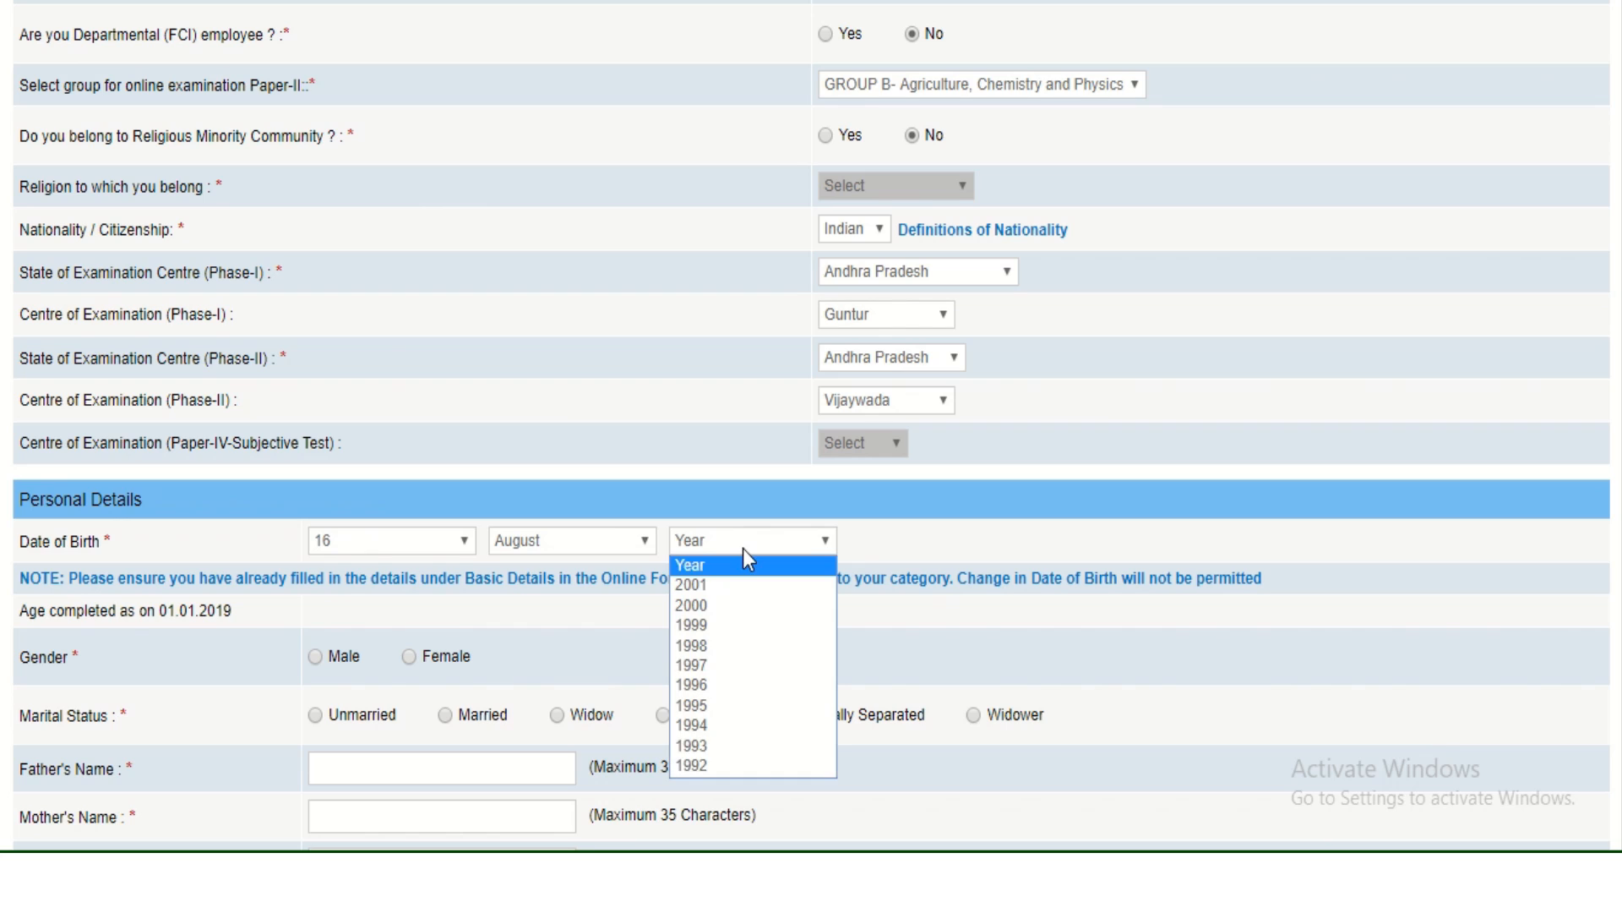
pyautogui.press('Down')
pyautogui.press('Down')
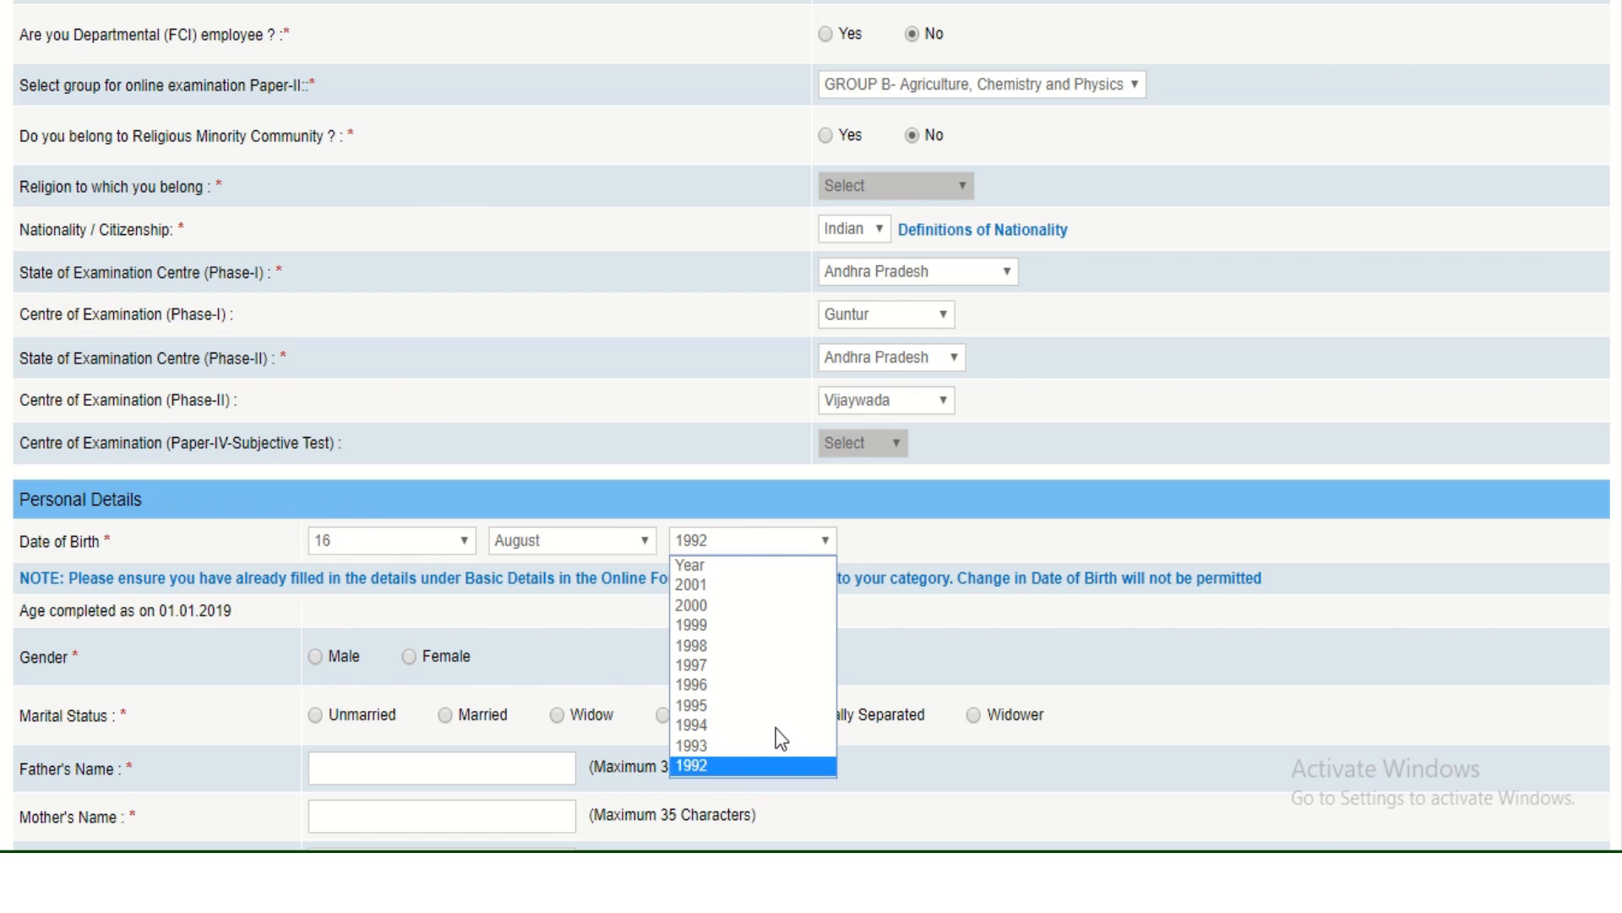
pyautogui.click(732, 549)
pyautogui.click(732, 549)
pyautogui.click(715, 769)
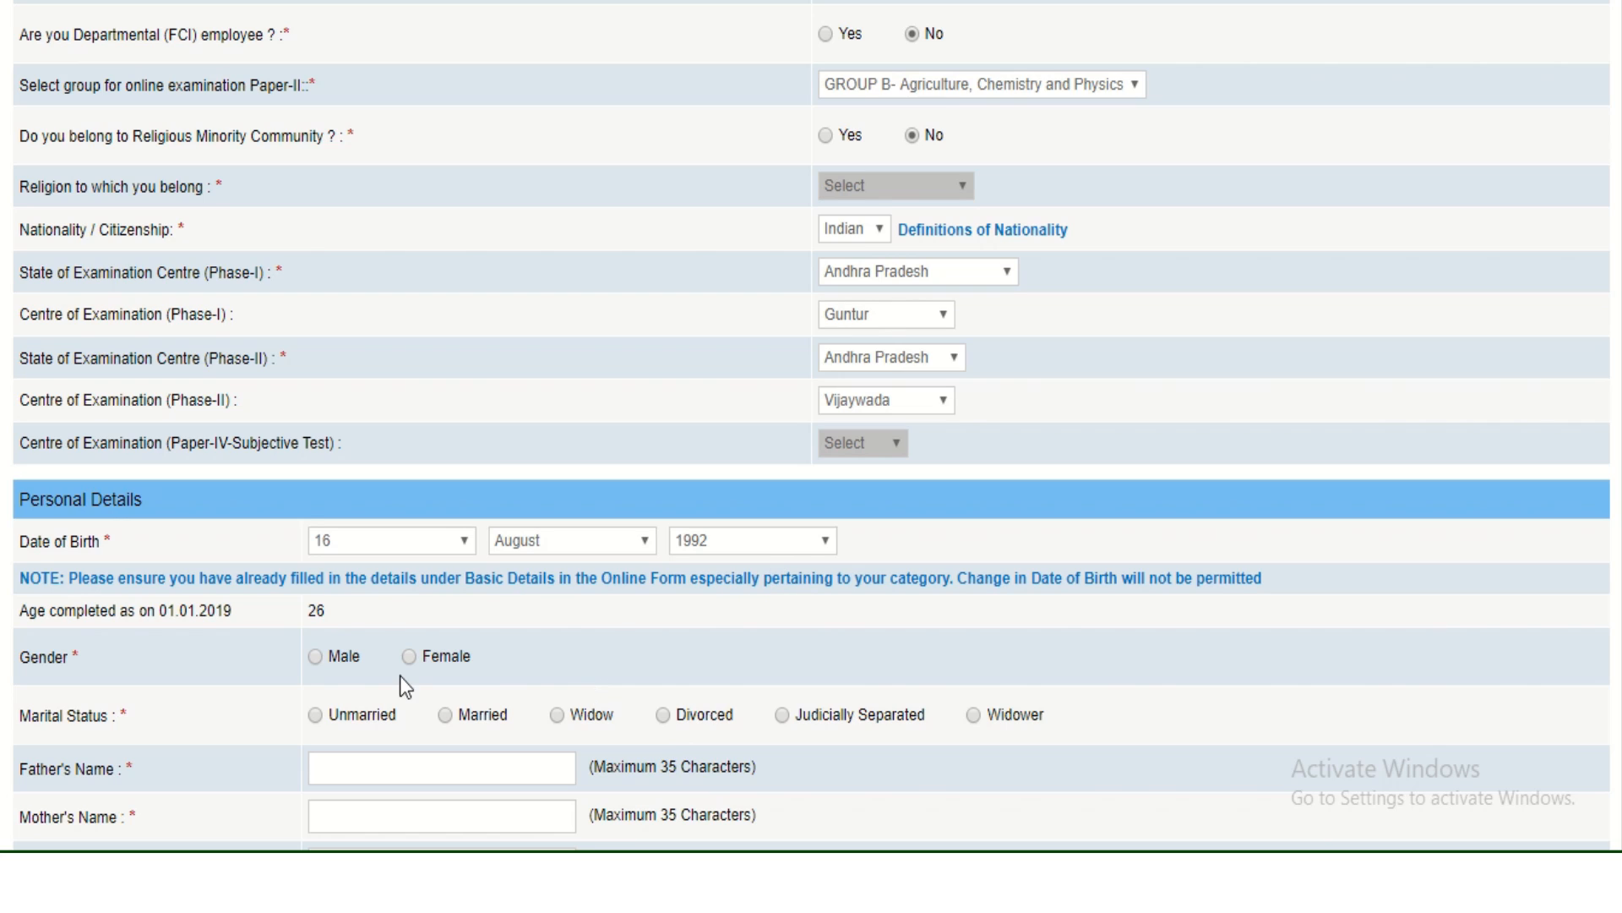
pyautogui.click(315, 659)
pyautogui.click(770, 543)
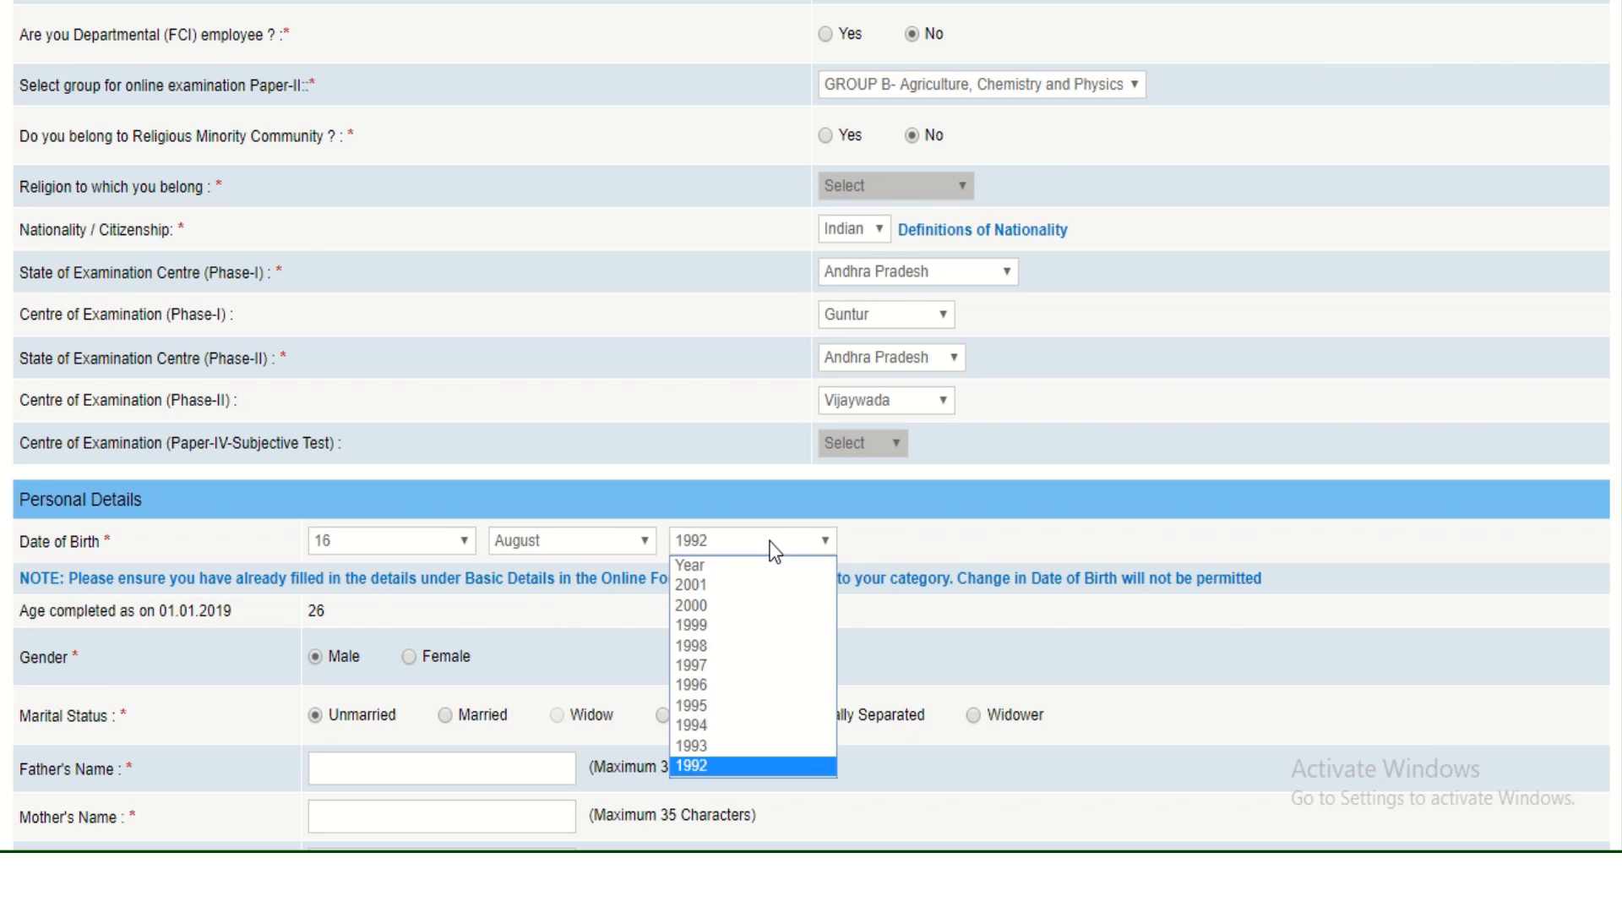
pyautogui.click(732, 726)
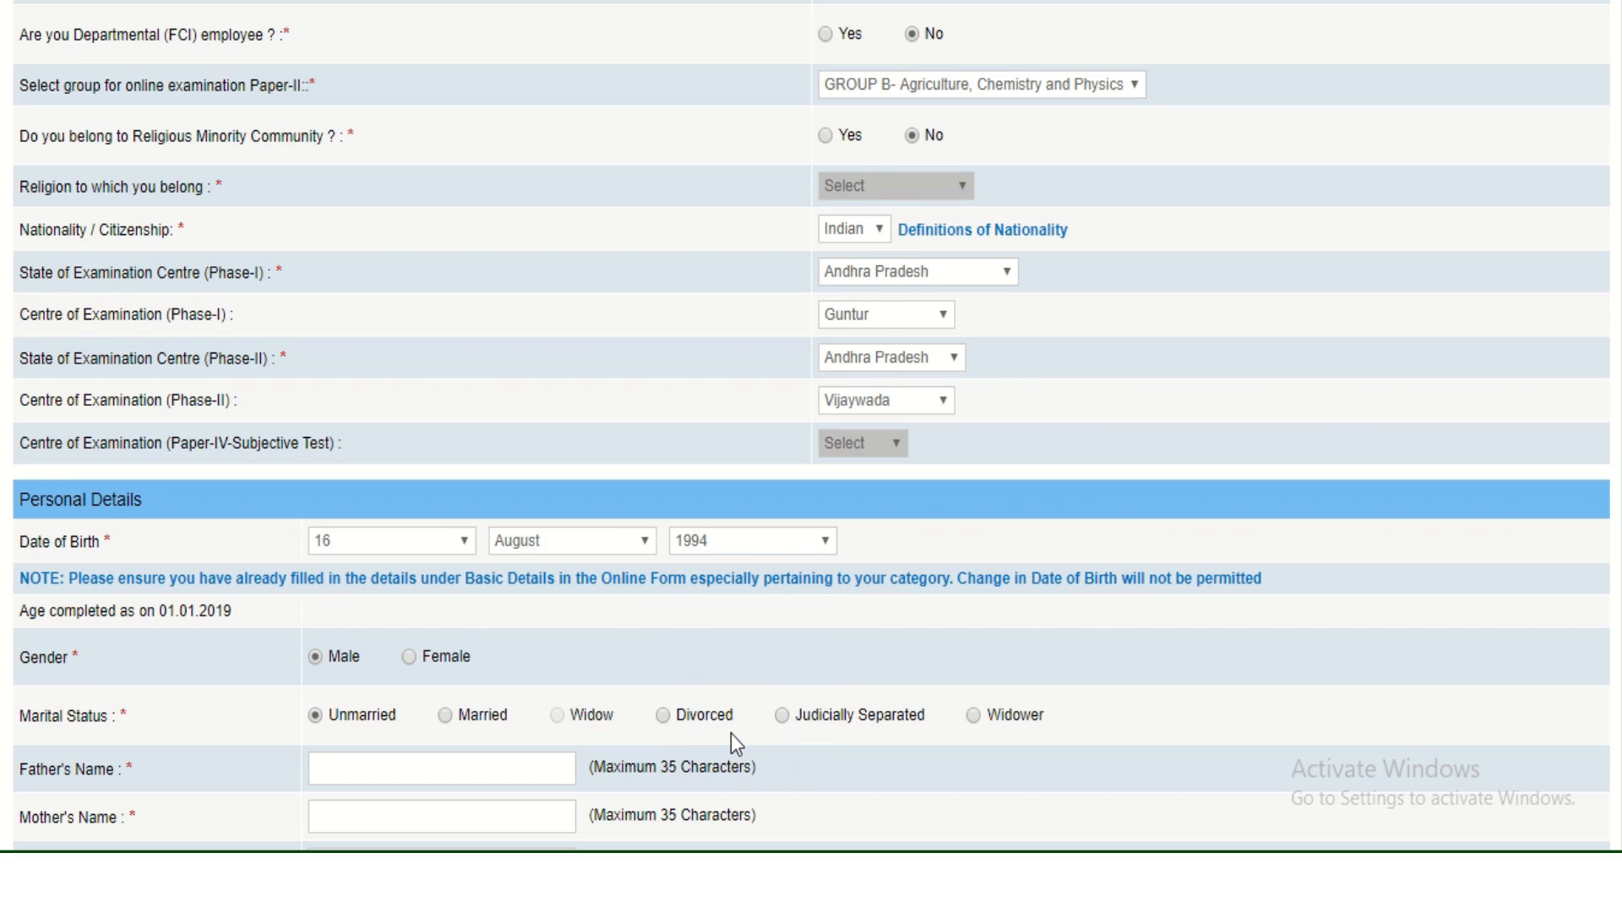
# Enter the father's and mother's names.
pyautogui.click(445, 774)
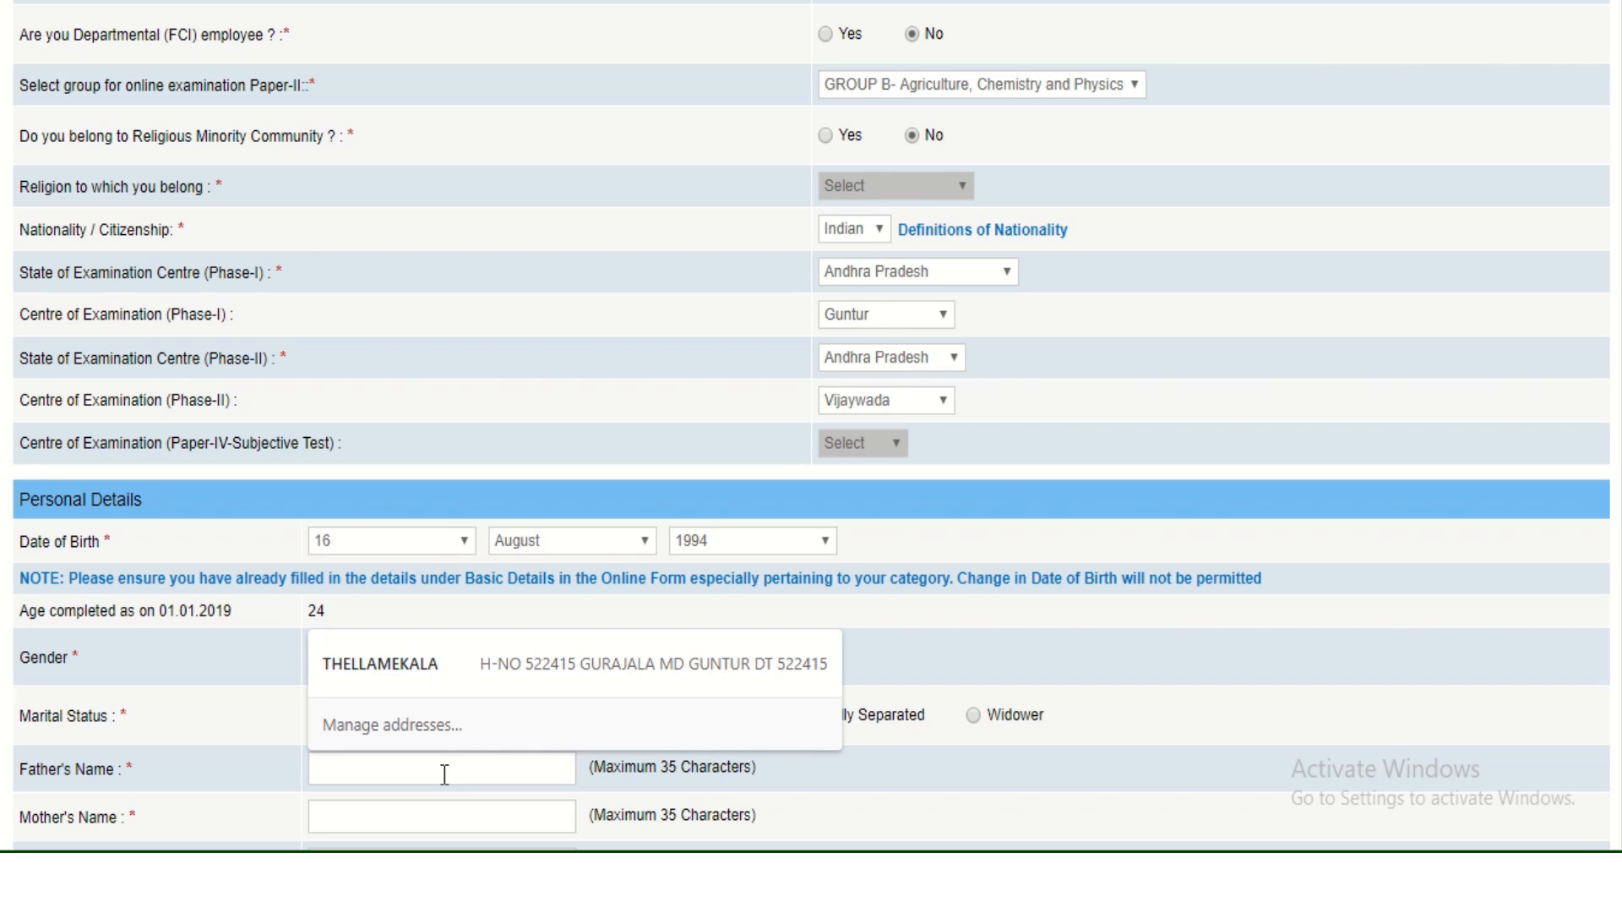
pyautogui.write('ra')
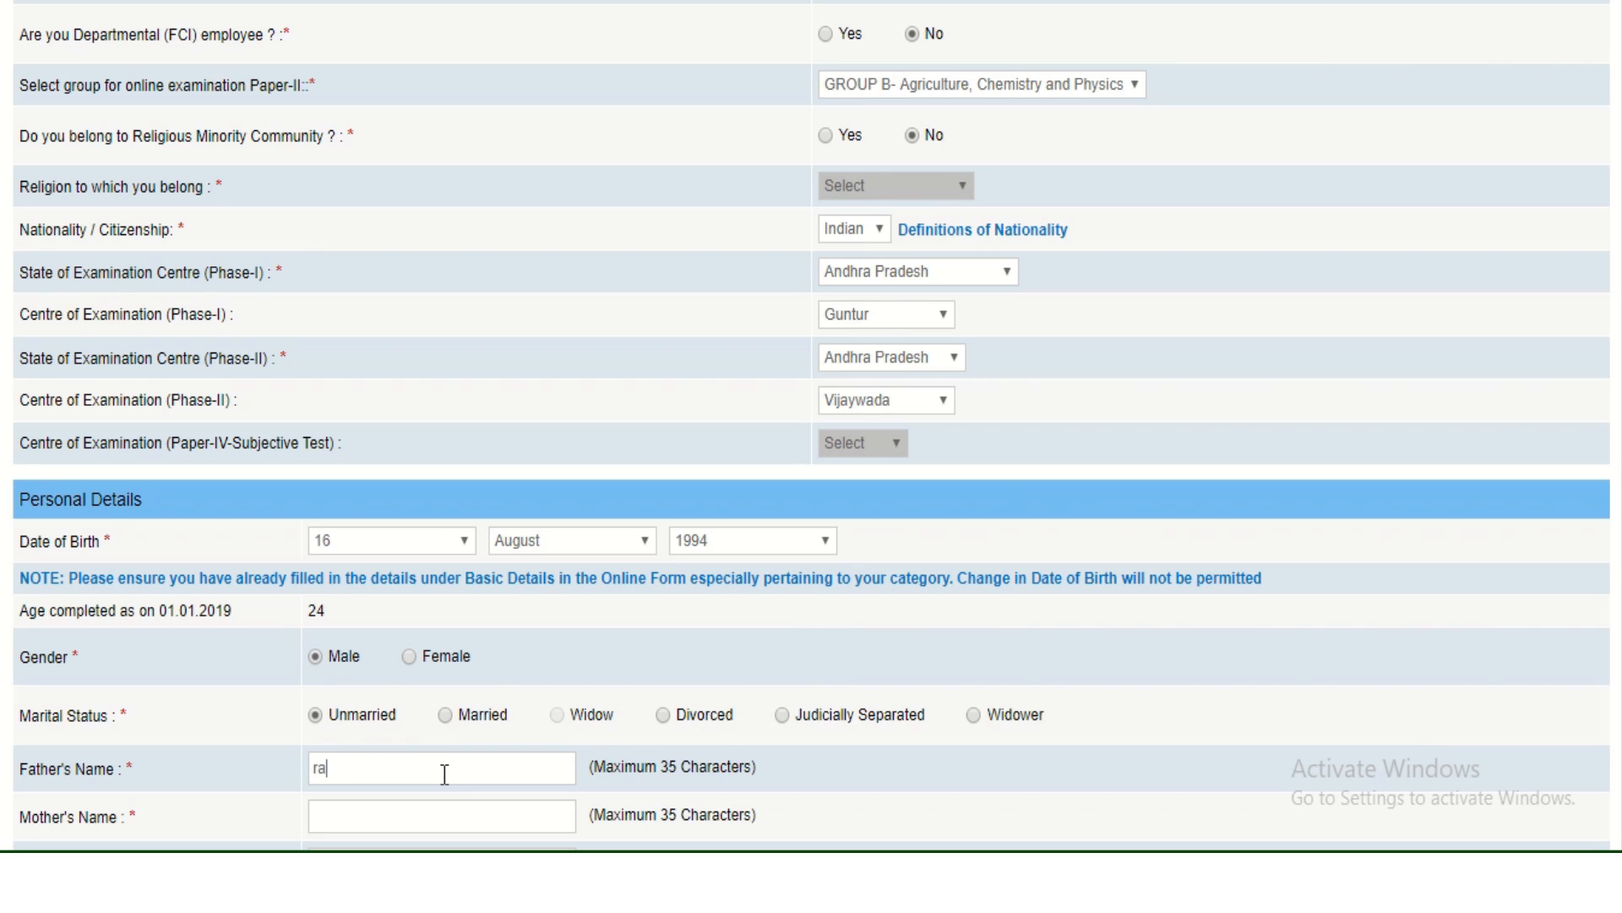
pyautogui.write('vaindra')
pyautogui.click(449, 826)
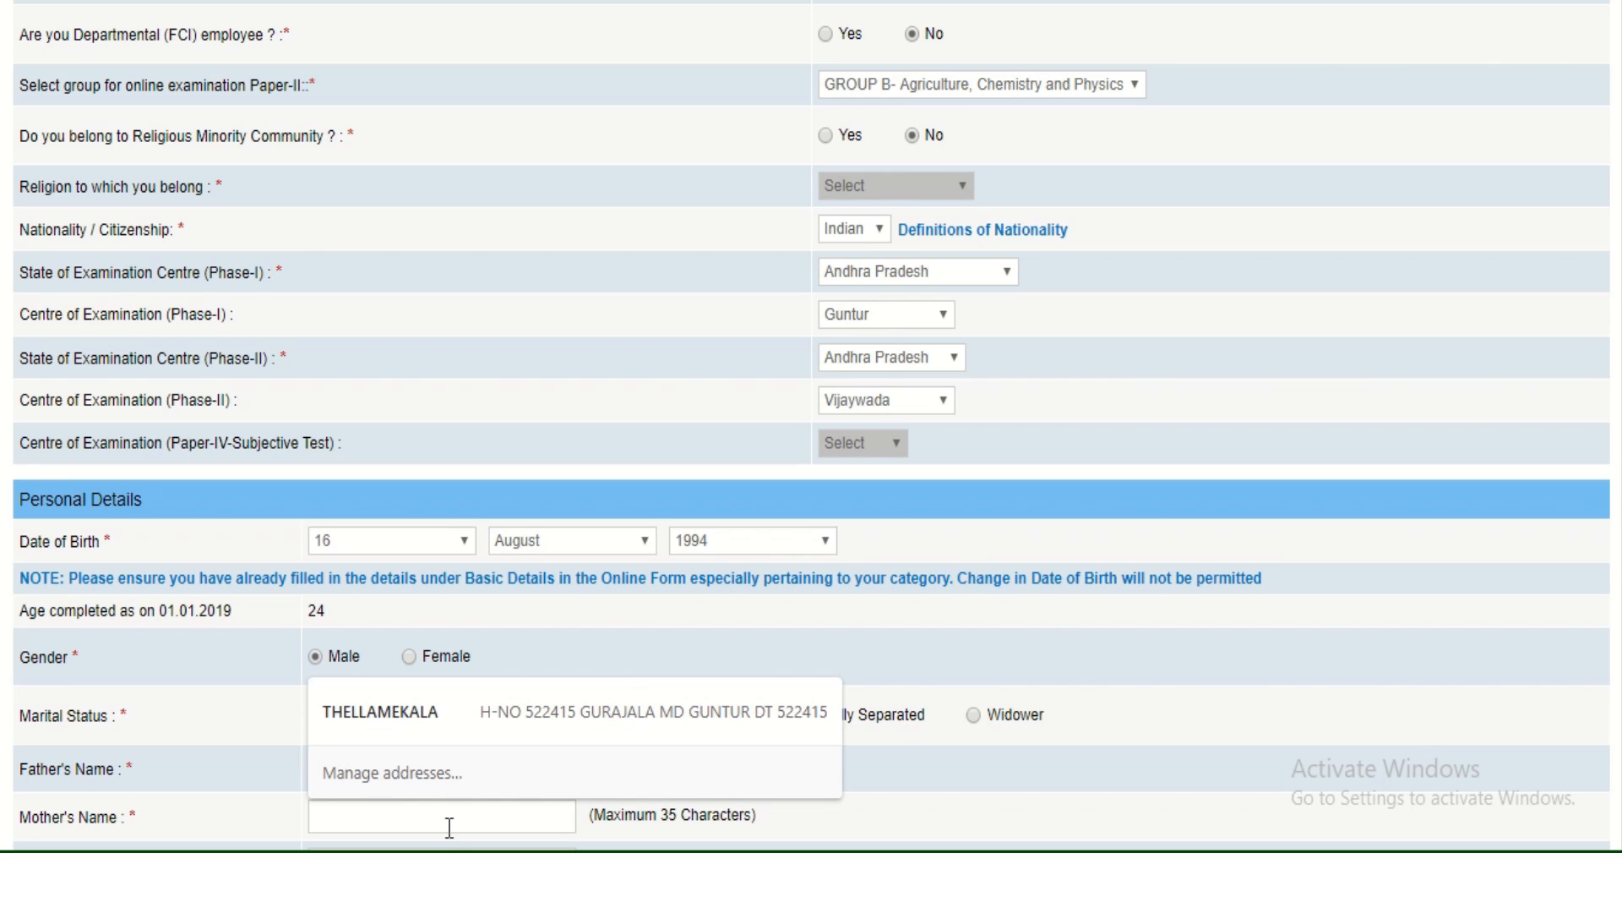
pyautogui.write('m')
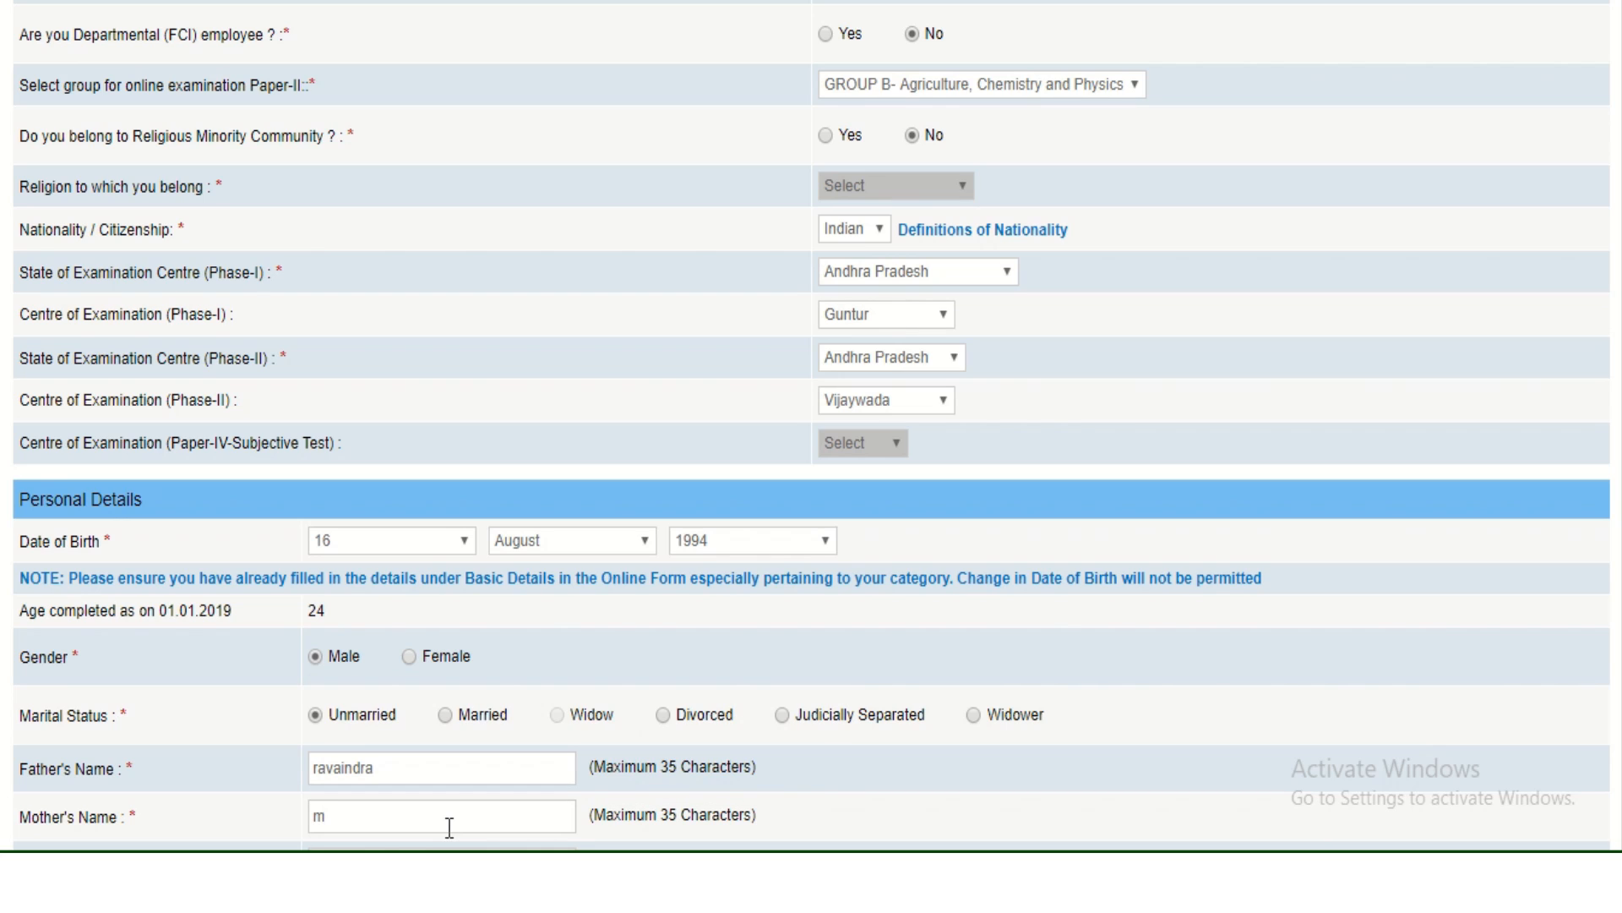
pyautogui.write('alavika')
pyautogui.scroll(-3, 926, 754)
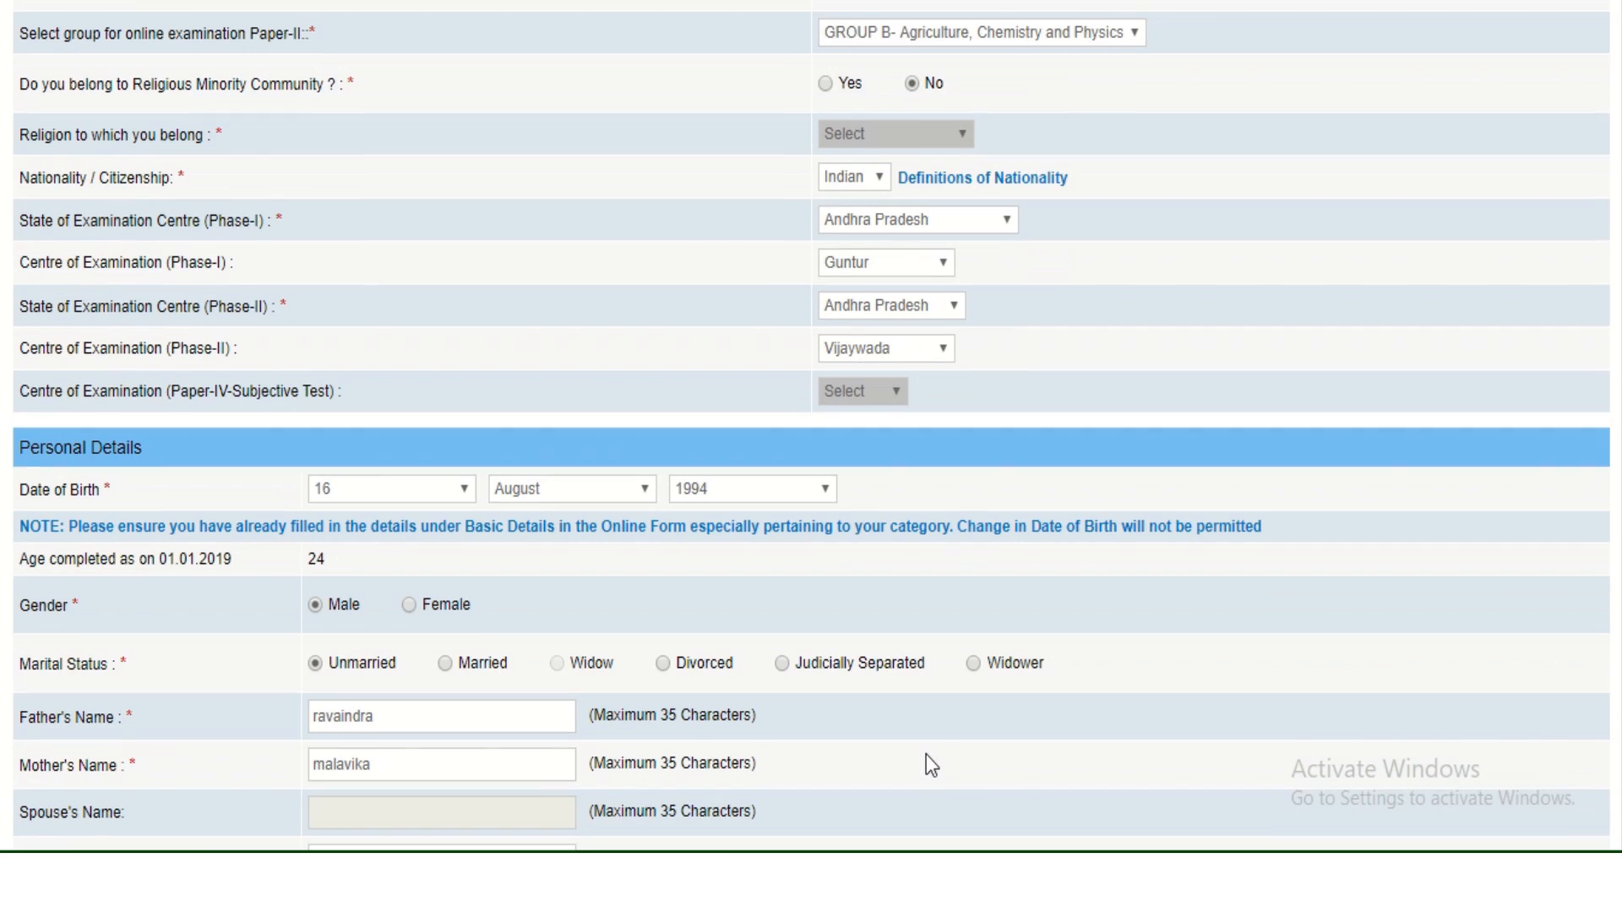
pyautogui.scroll(-1, 926, 754)
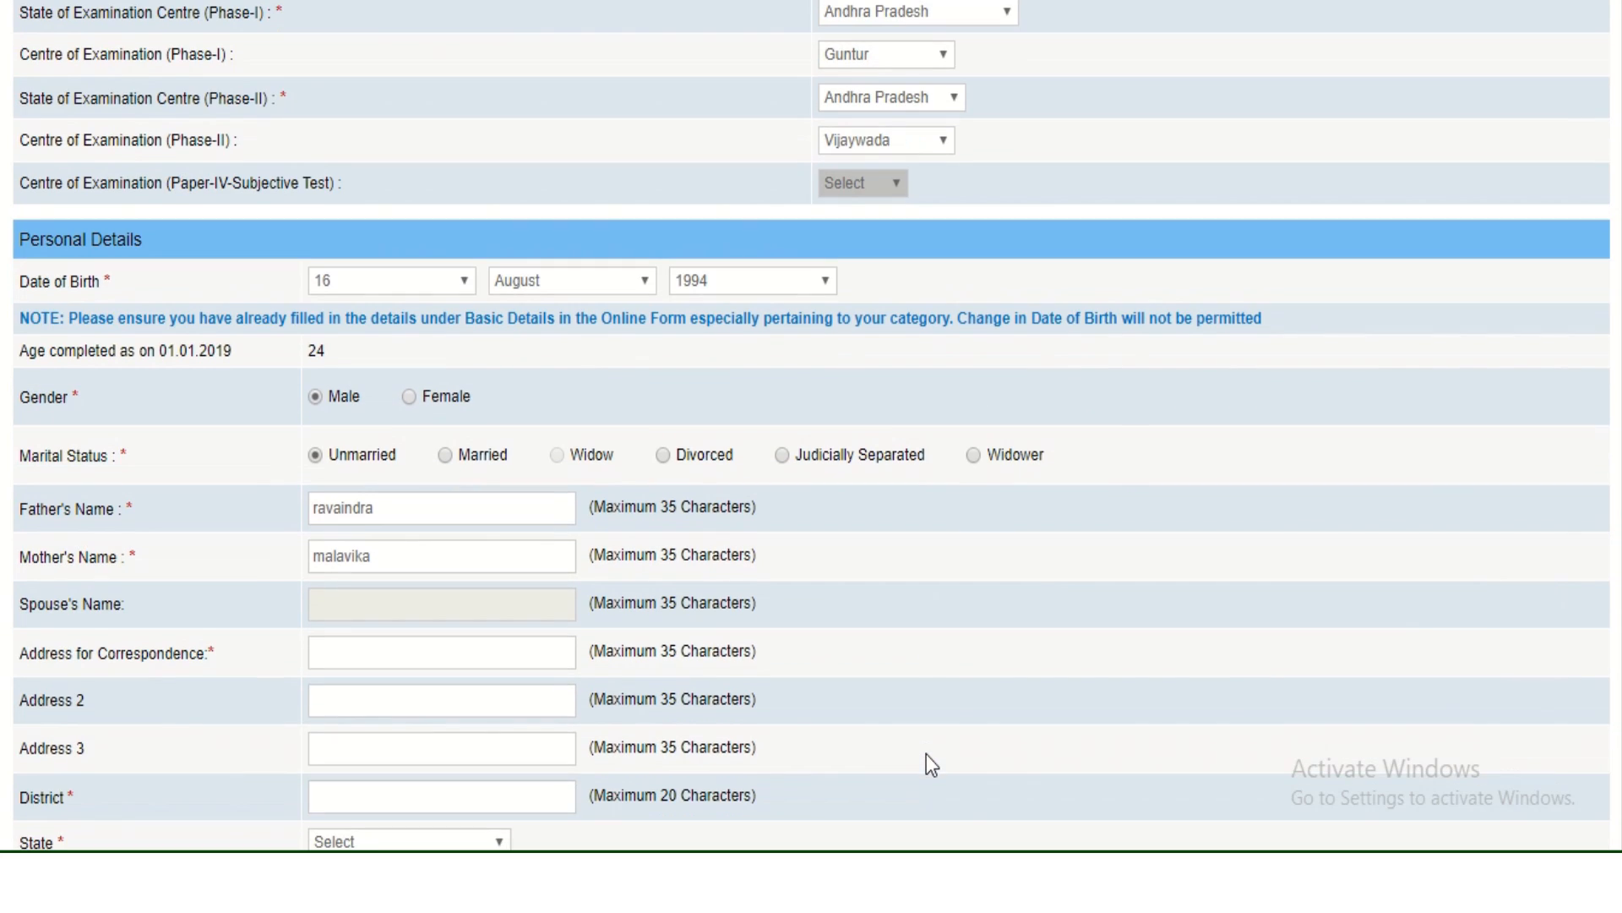
# Clear the wrongly autofilled correspondence address text.
pyautogui.click(504, 661)
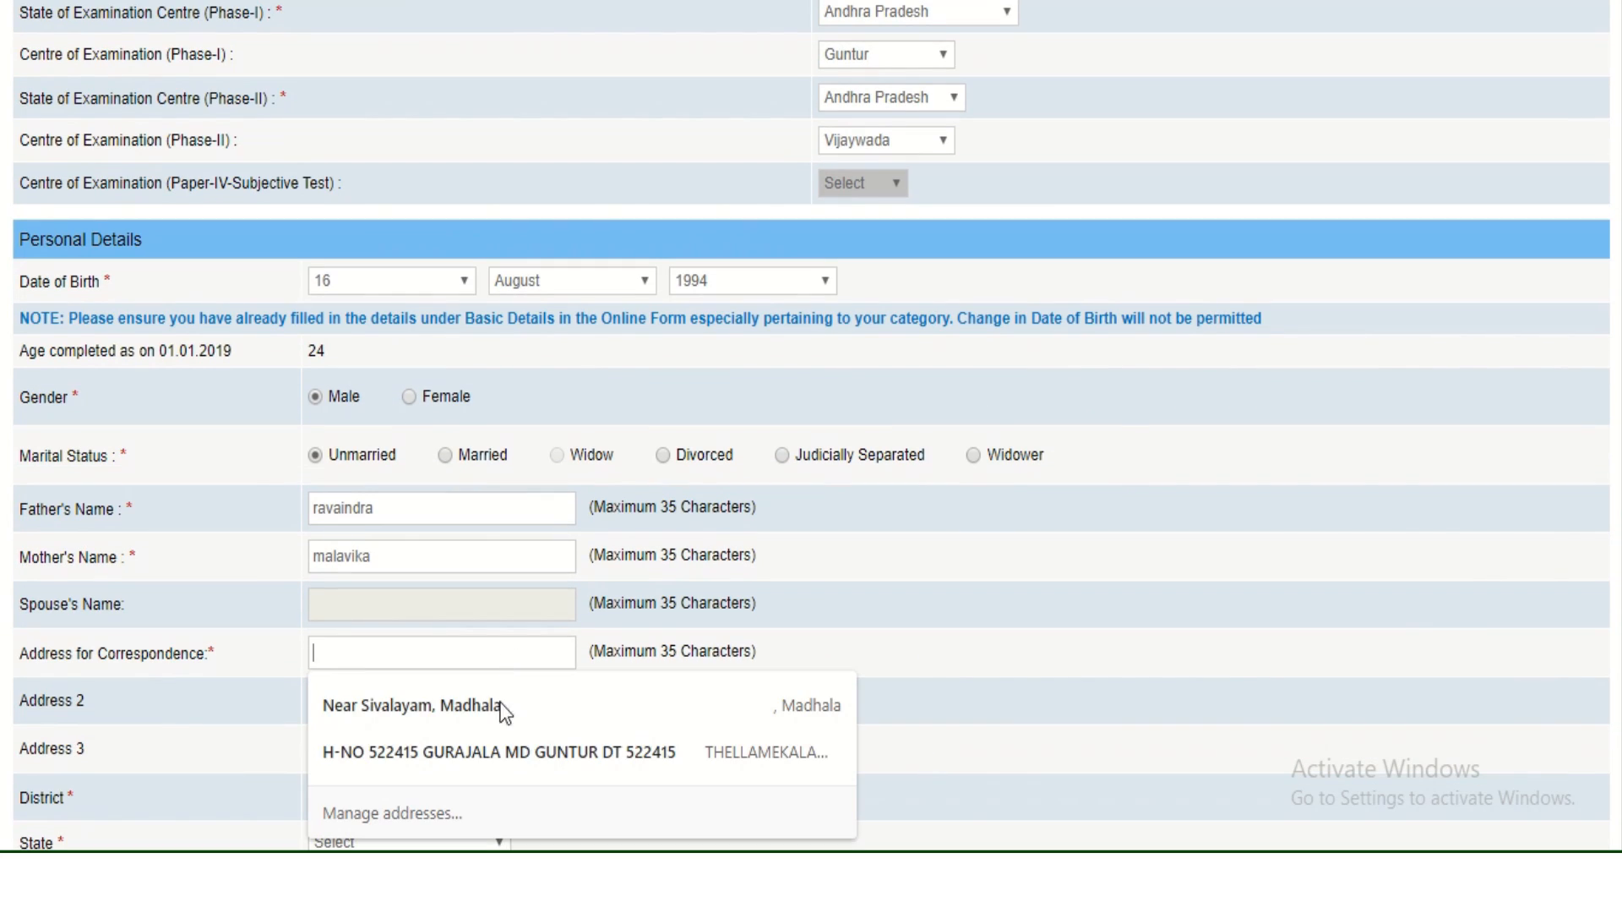
pyautogui.click(500, 743)
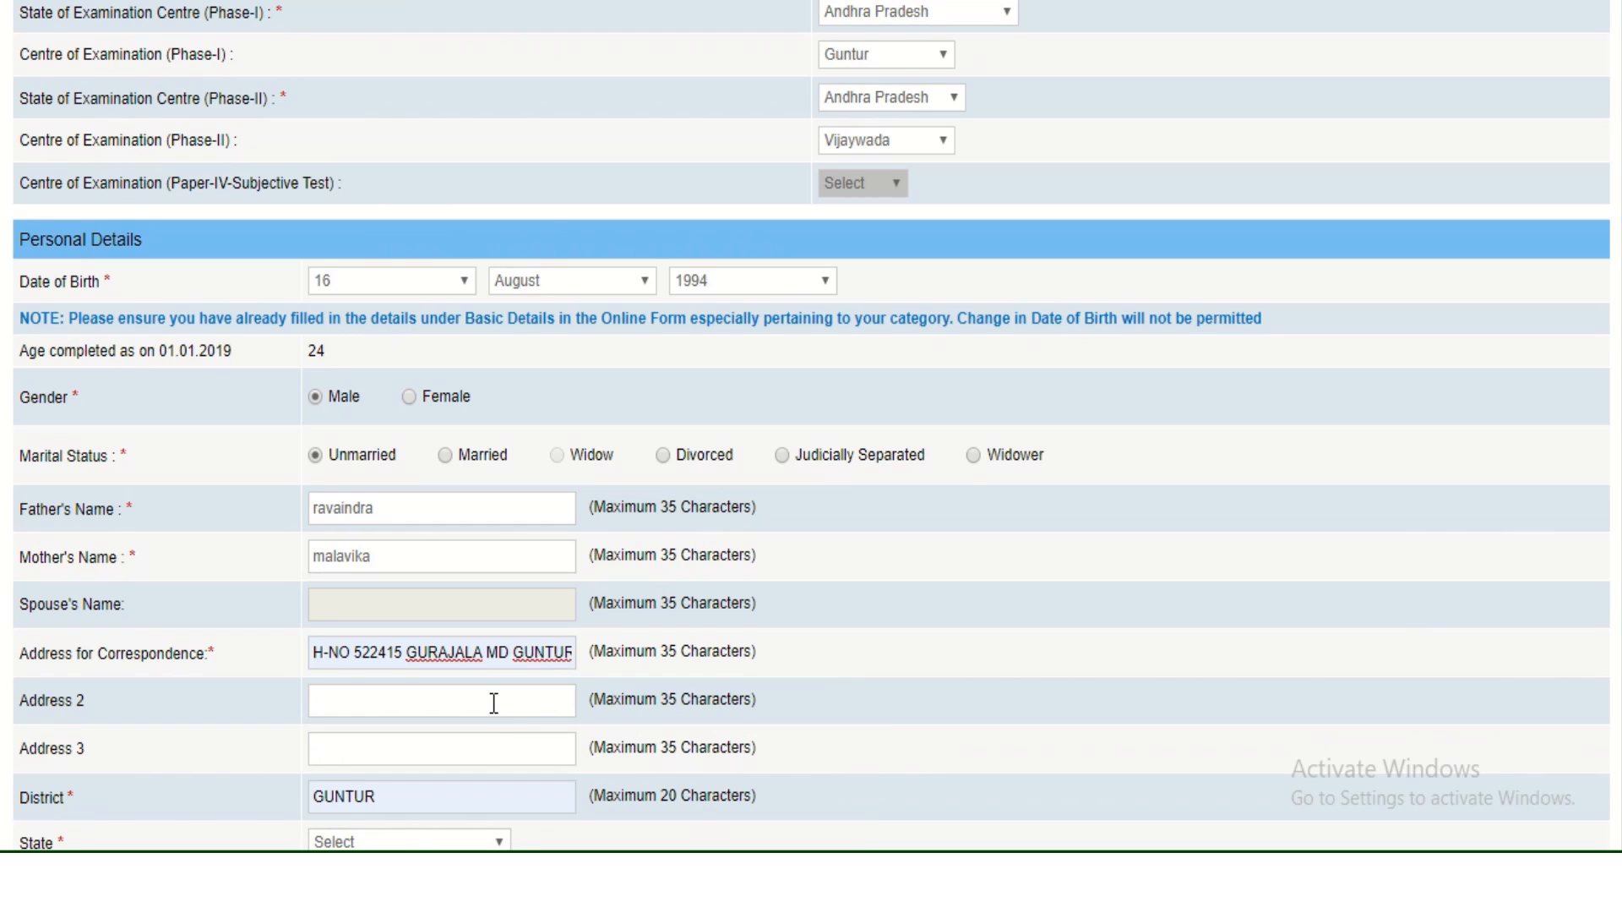
pyautogui.hotkey('ctrl', 'z')
pyautogui.click(477, 664)
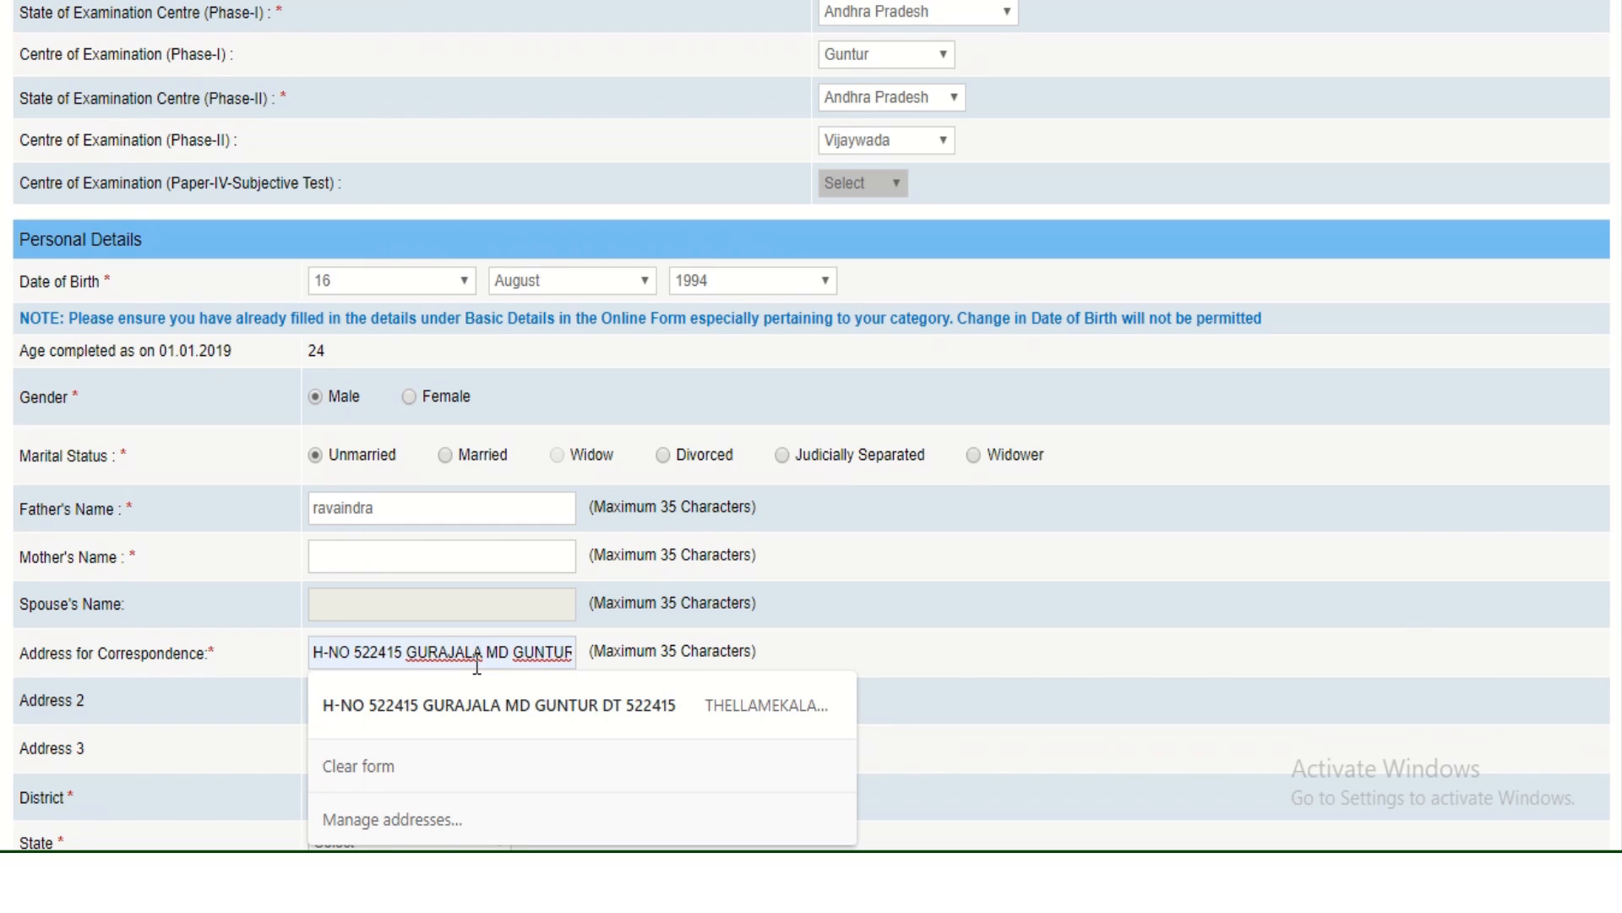
pyautogui.moveTo(568, 652); pyautogui.dragTo(4, 663)
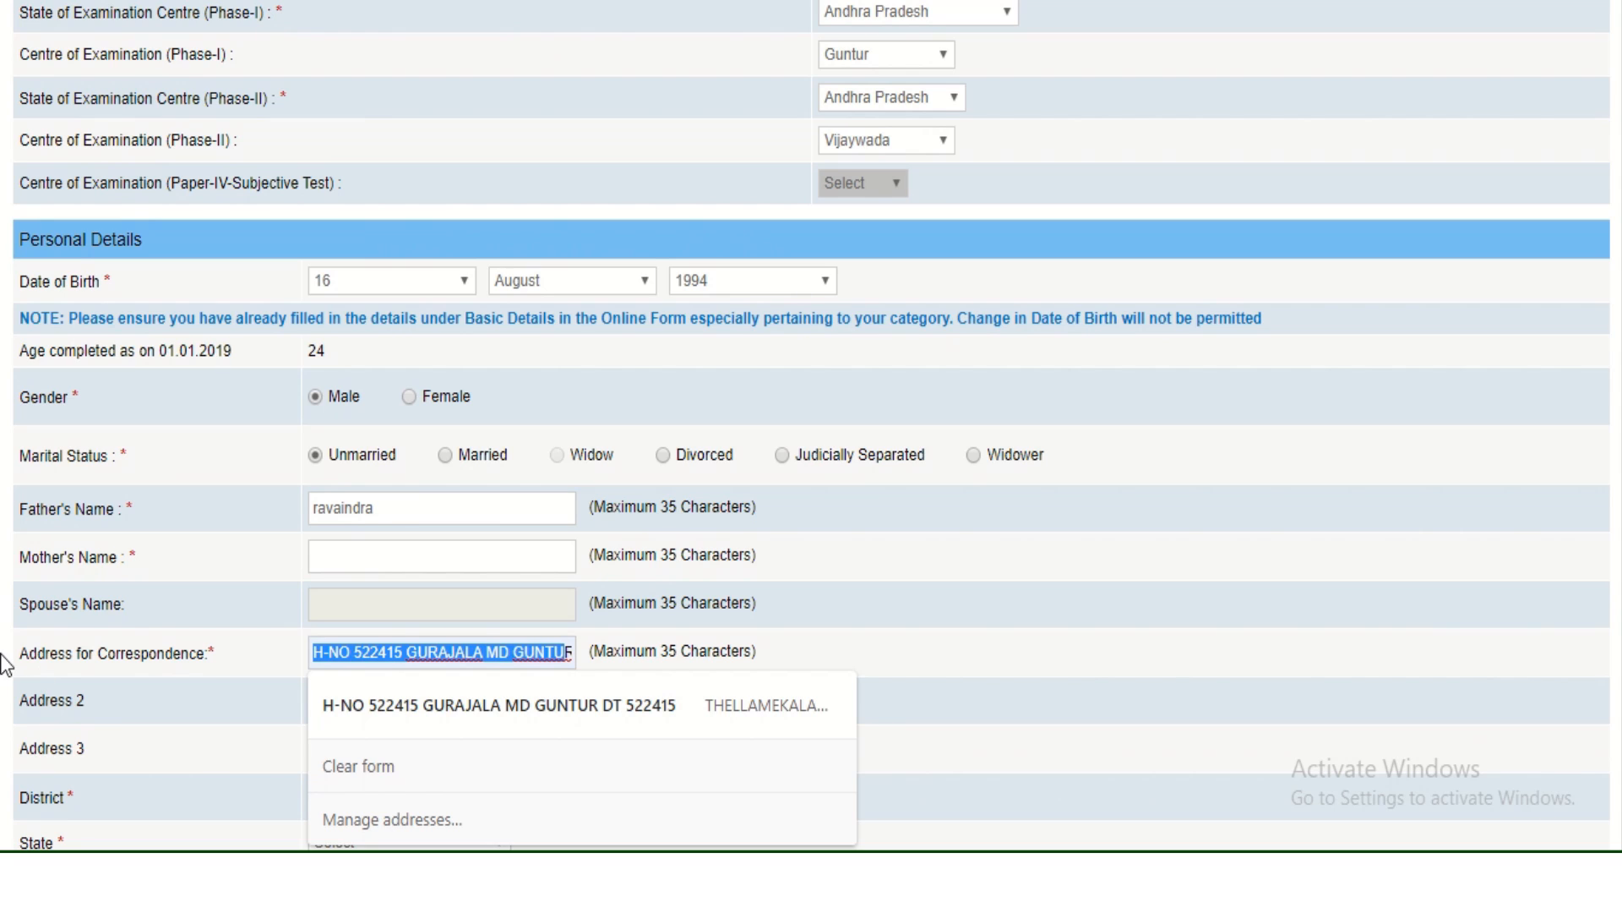
pyautogui.press('BackSpace')
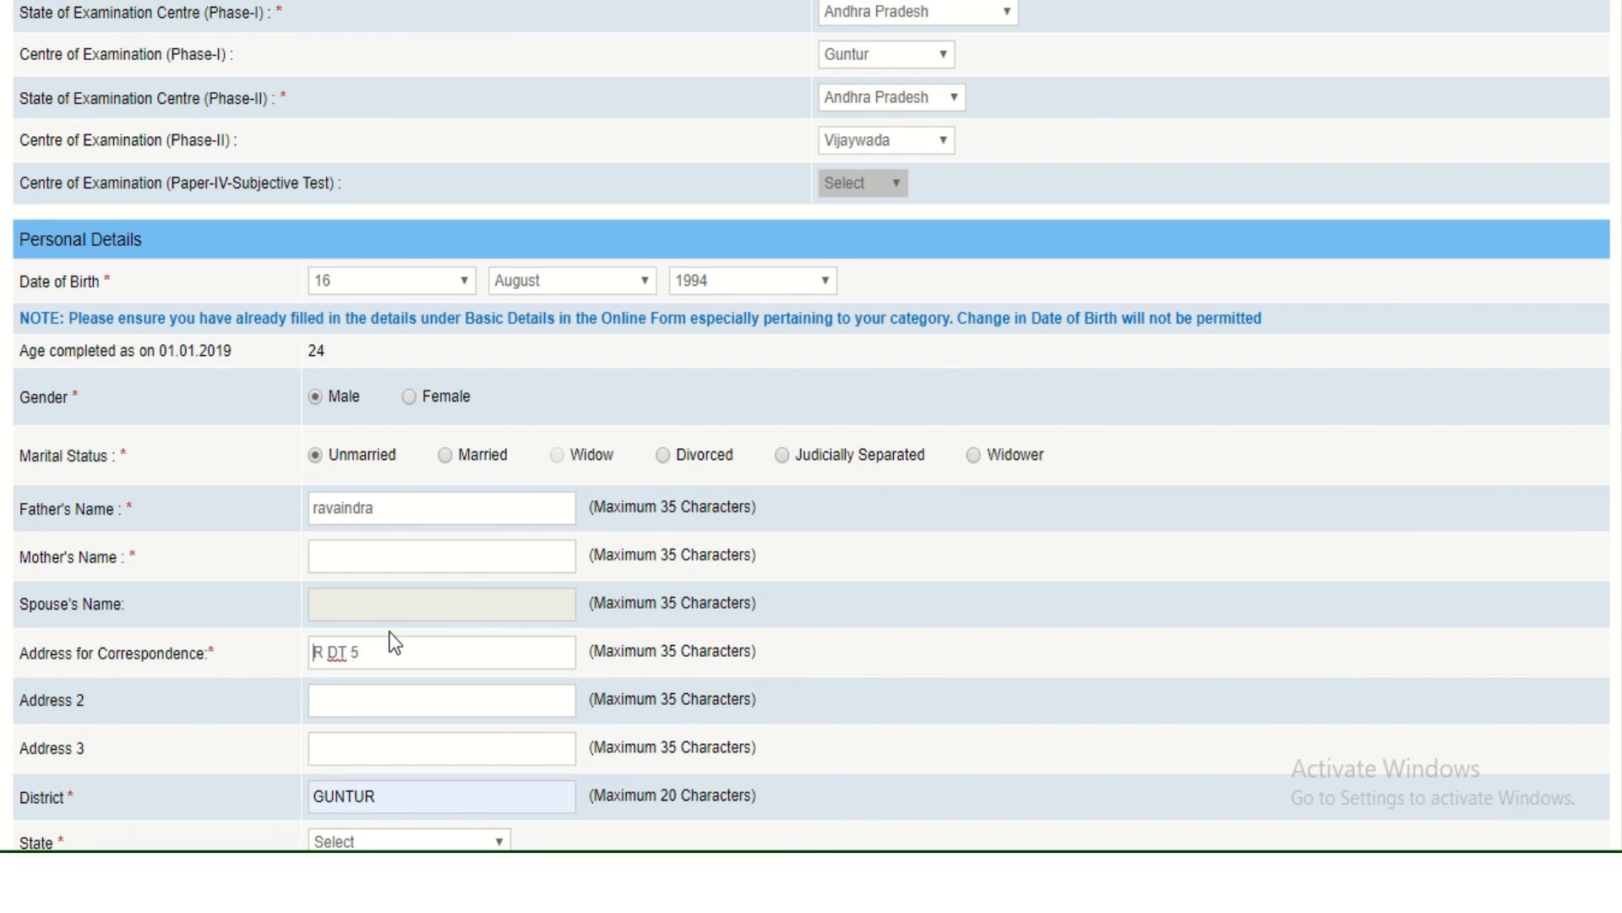
pyautogui.moveTo(382, 655); pyautogui.dragTo(143, 662)
pyautogui.press('BackSpace')
# Re-enter the mother's name and fill address lines and district from the saved entry.
pyautogui.click(423, 543)
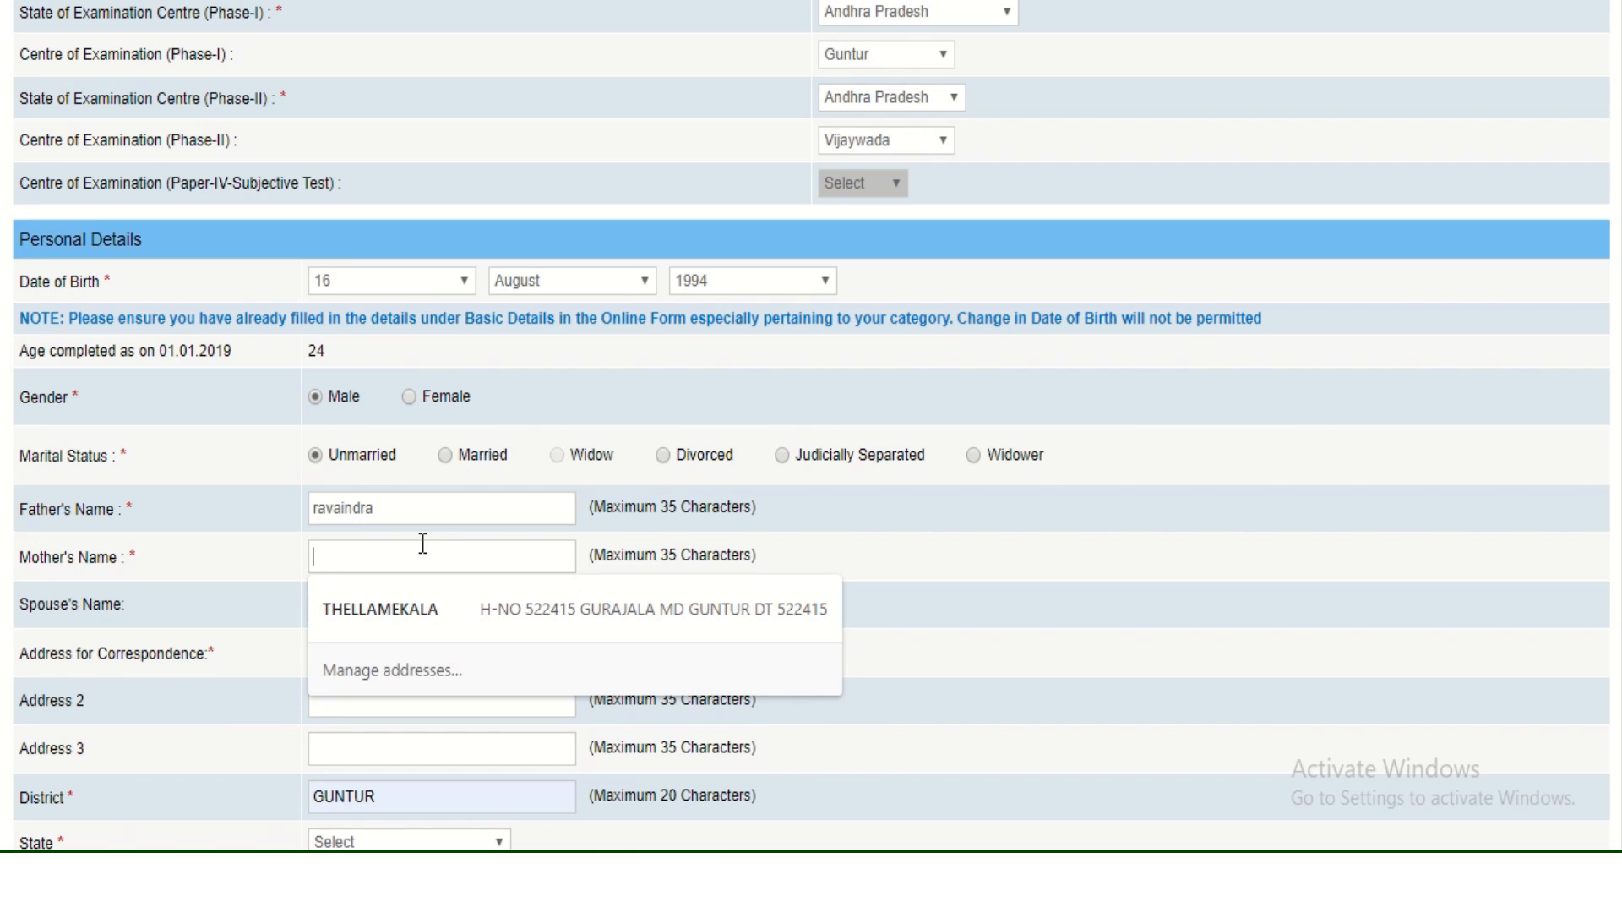
pyautogui.write('r')
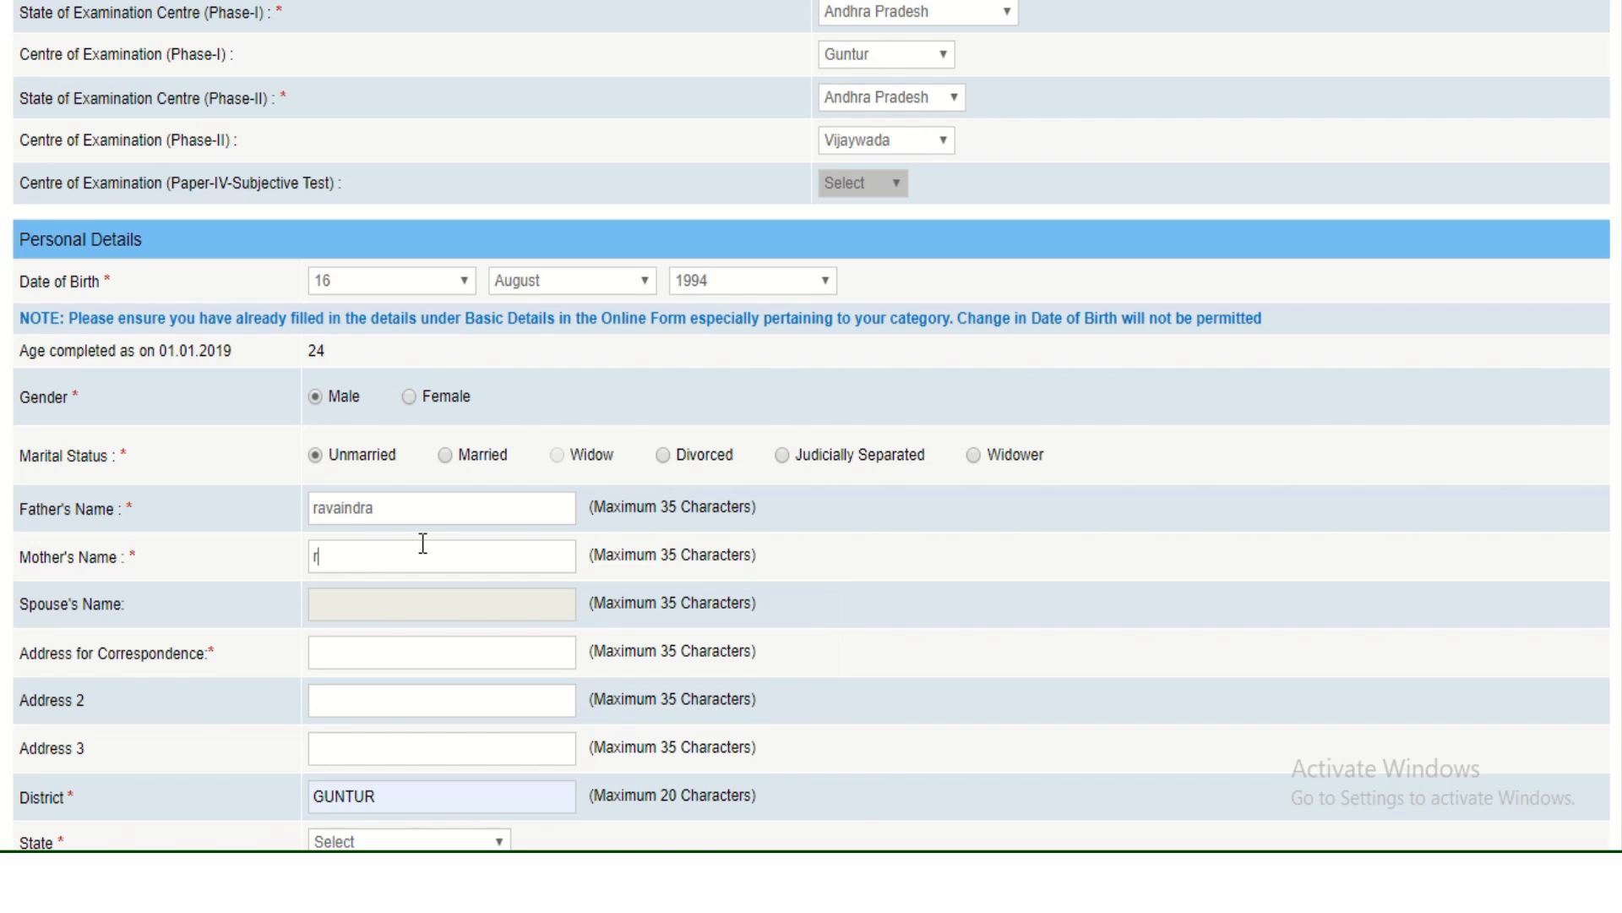
pyautogui.write('amyana')
pyautogui.click(412, 656)
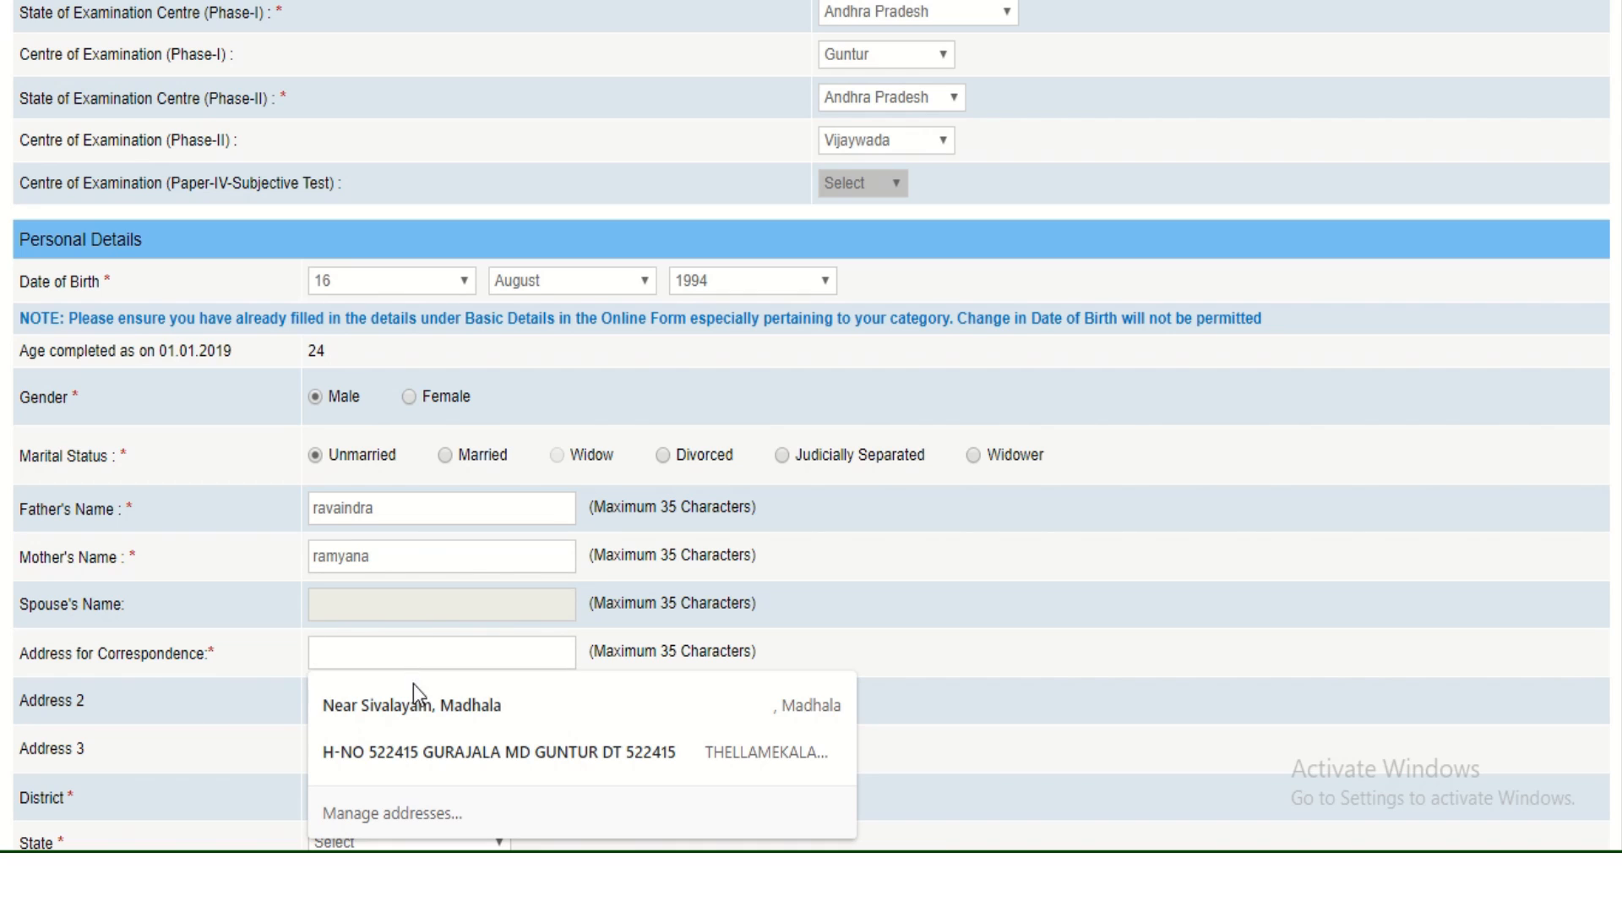
pyautogui.click(418, 695)
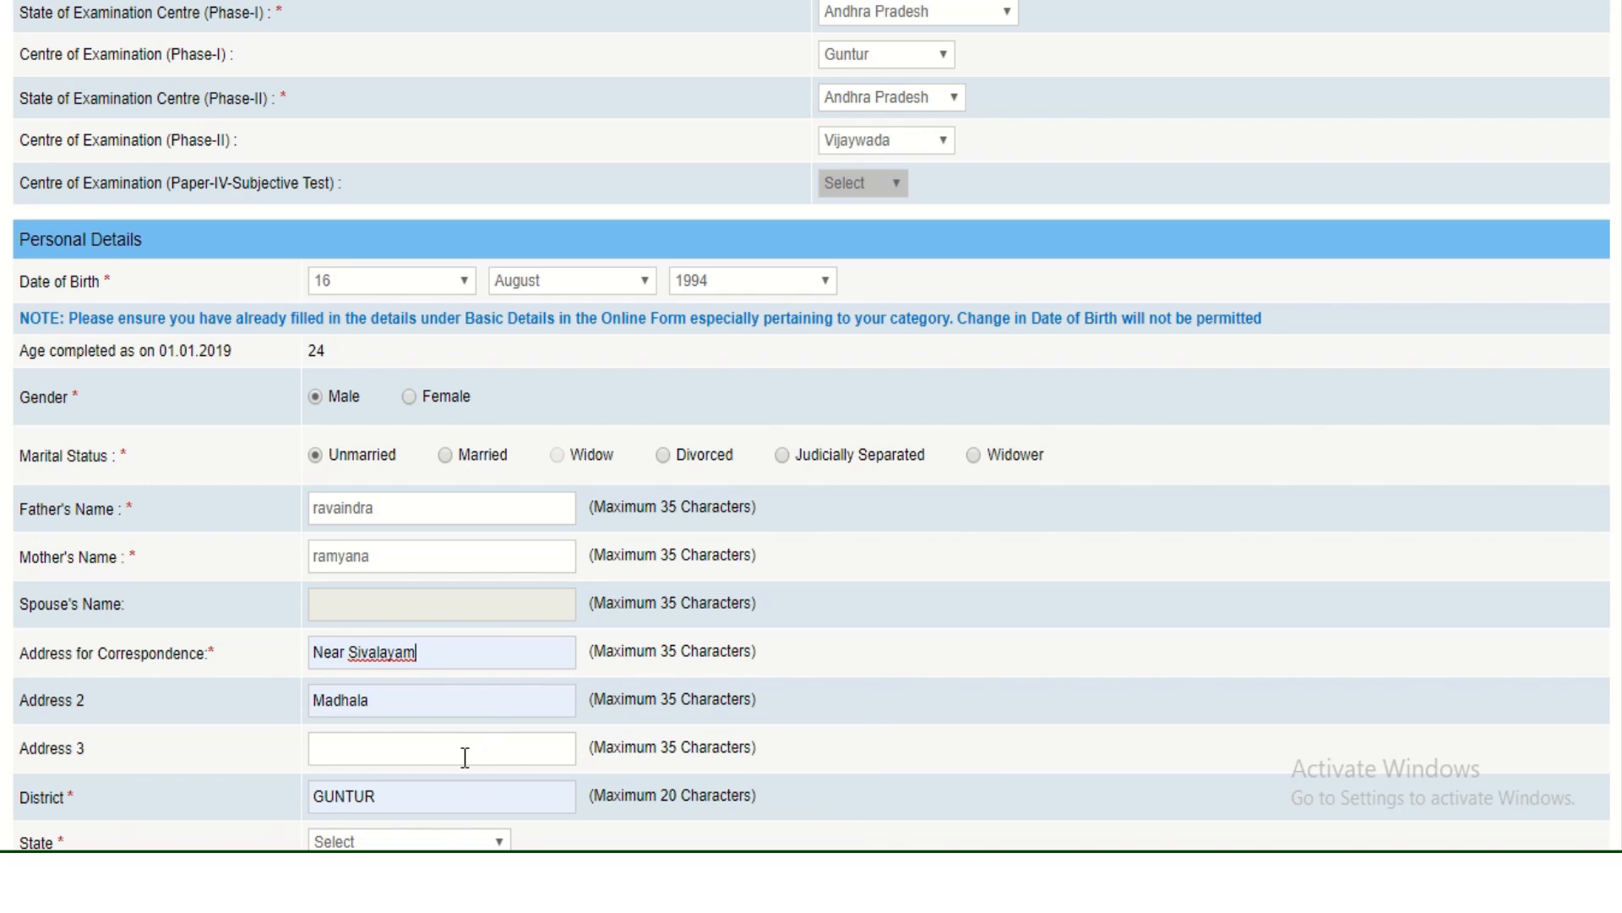
pyautogui.click(782, 830)
# Choose ANDHRA PRADESH as the state and fill the pincode from the suggestion.
pyautogui.scroll(-3, 783, 830)
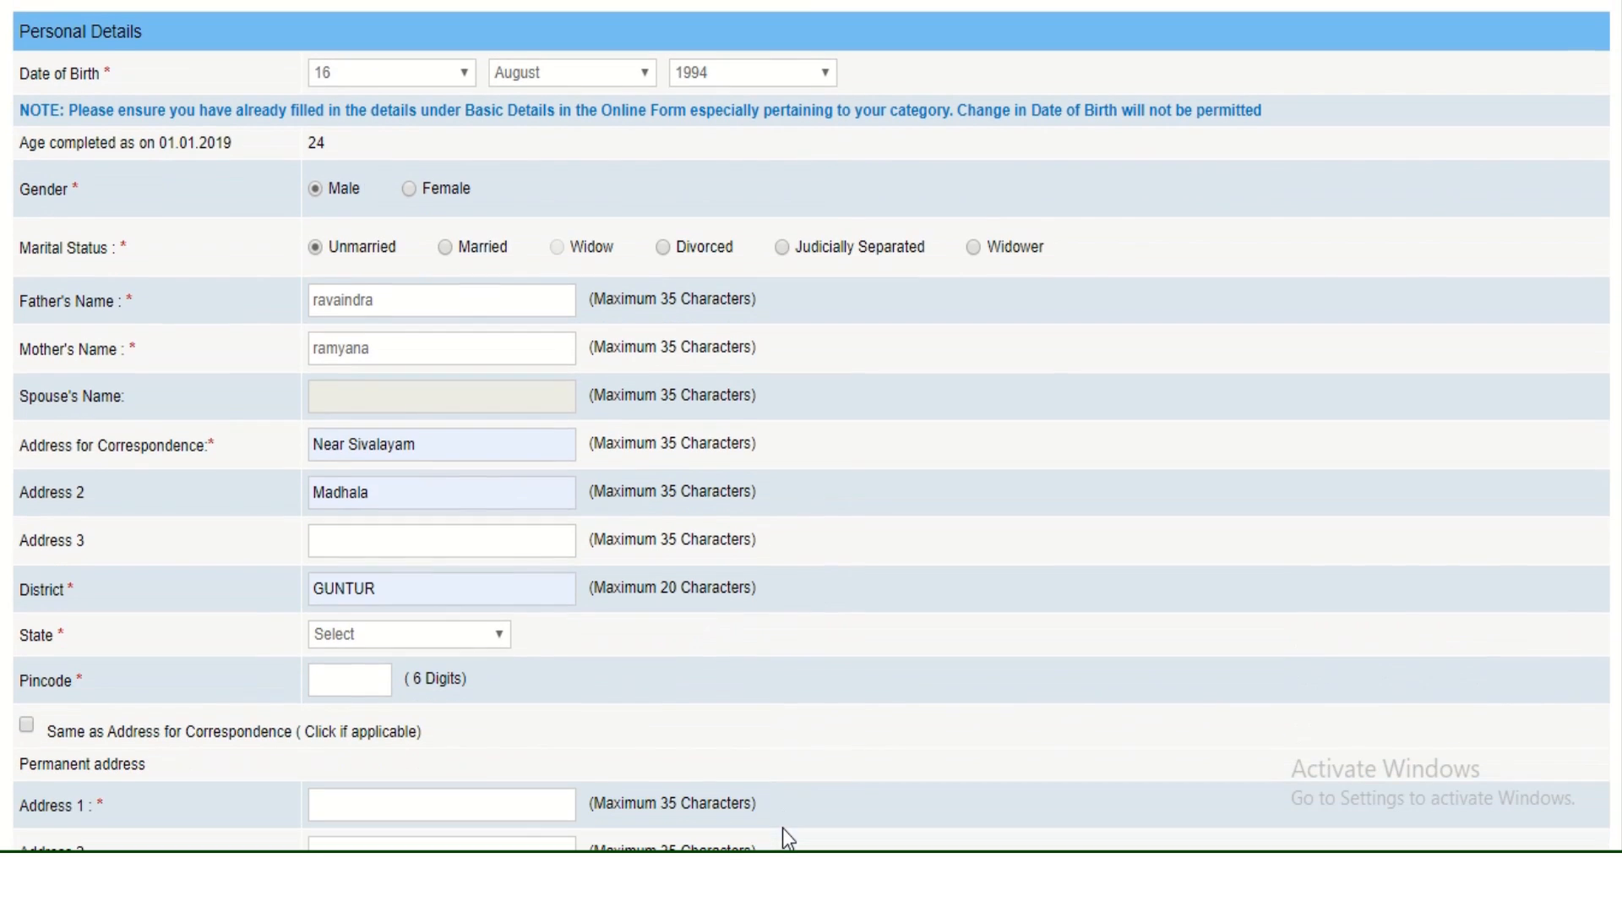
pyautogui.click(363, 630)
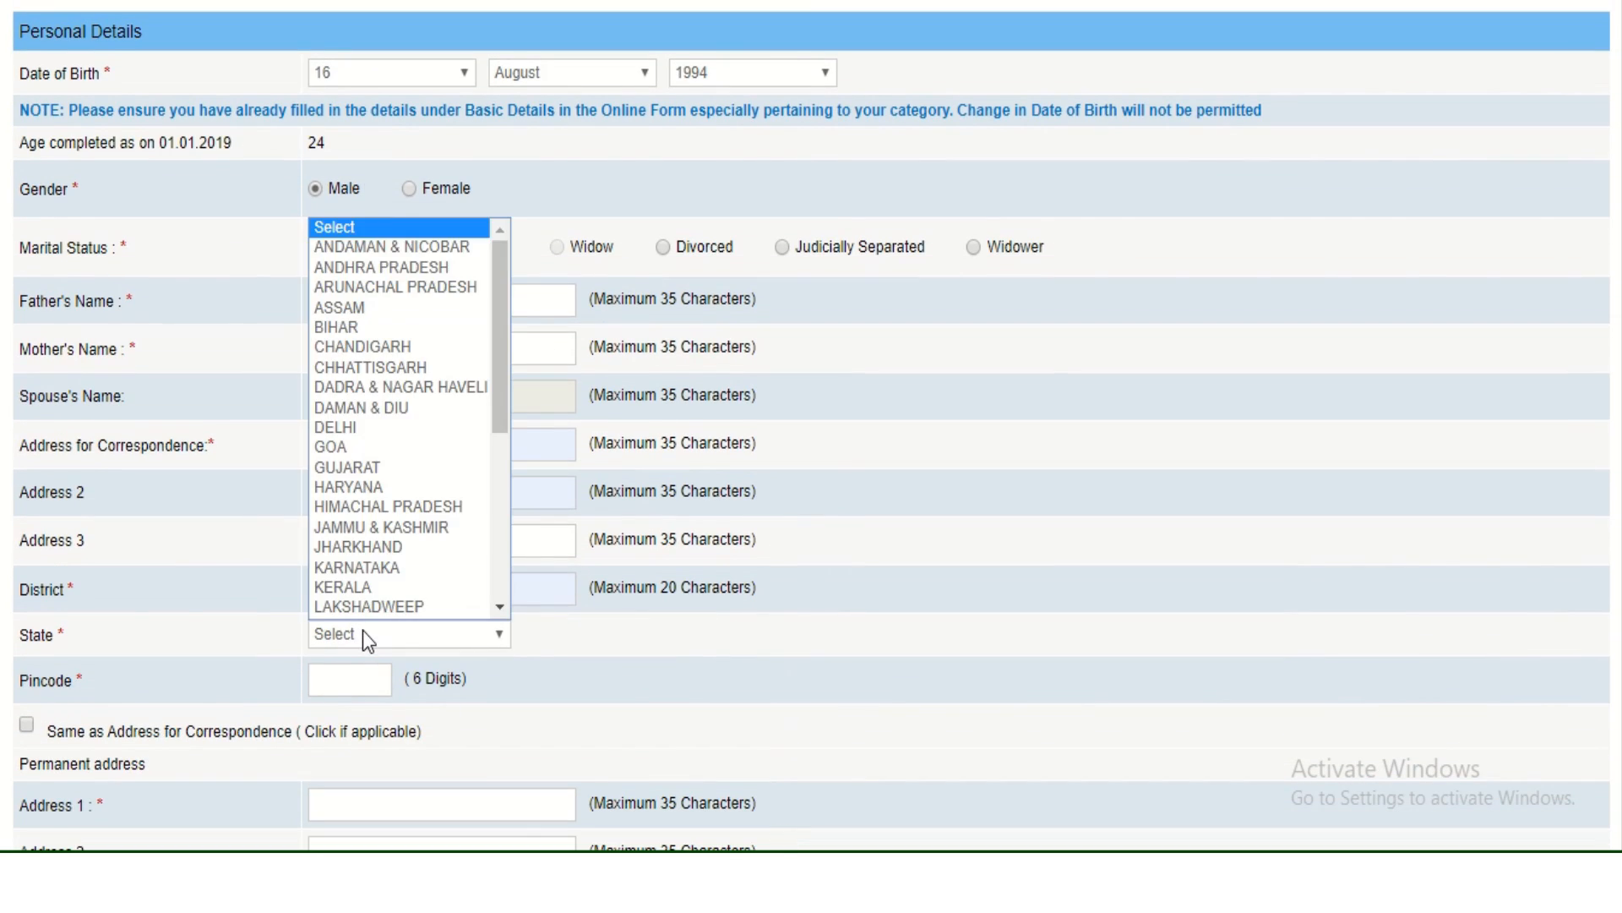
pyautogui.click(377, 269)
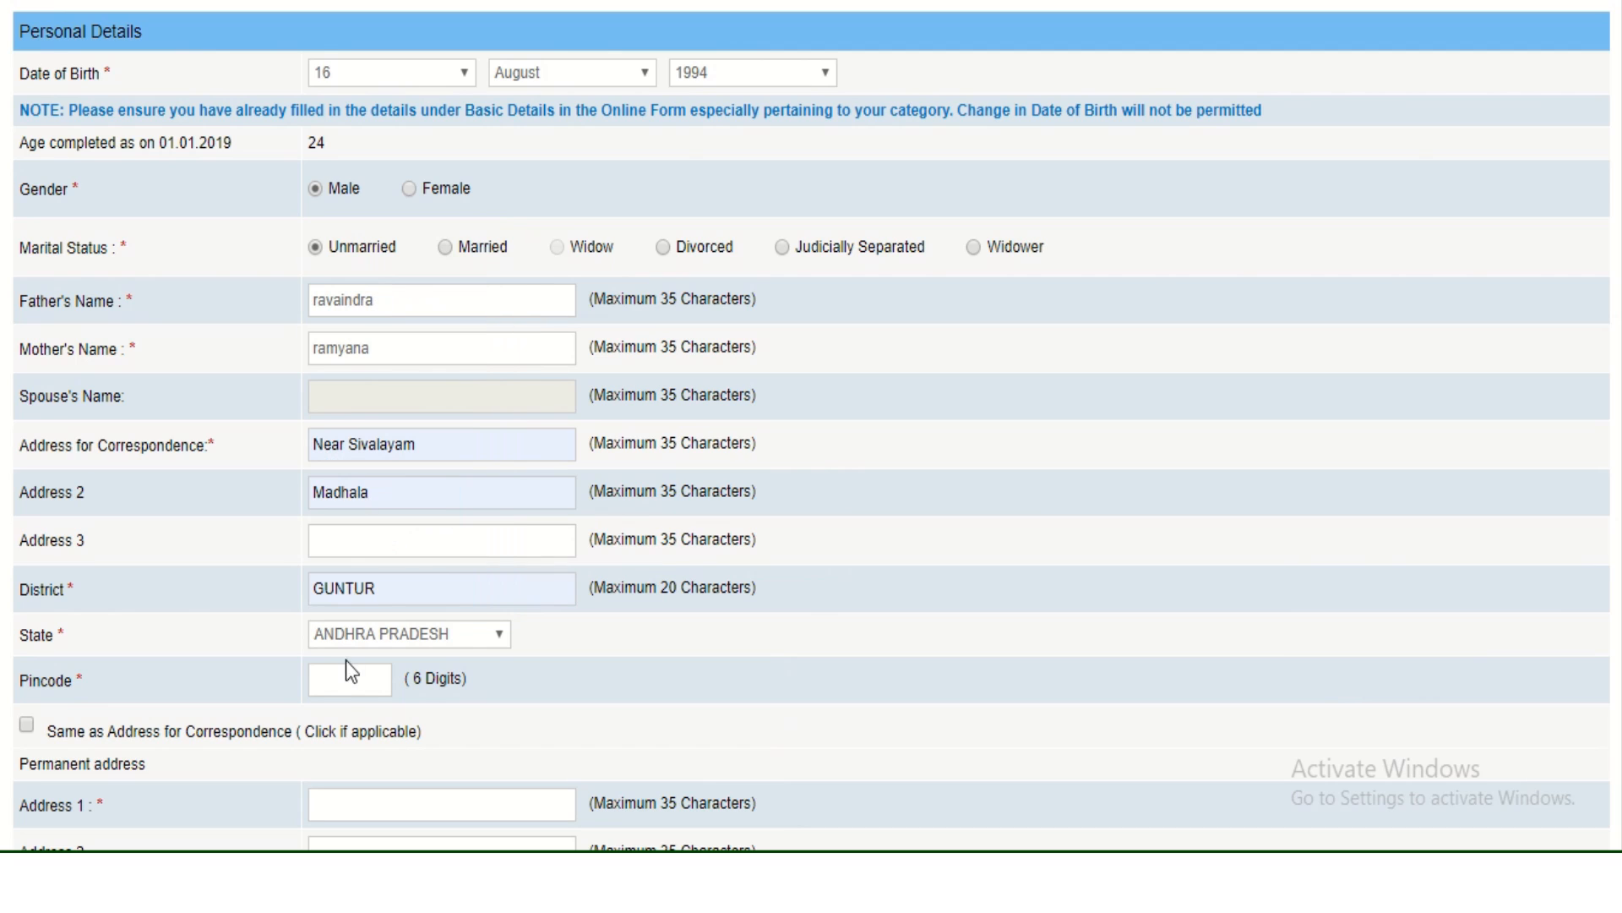
pyautogui.click(348, 694)
pyautogui.press('Down')
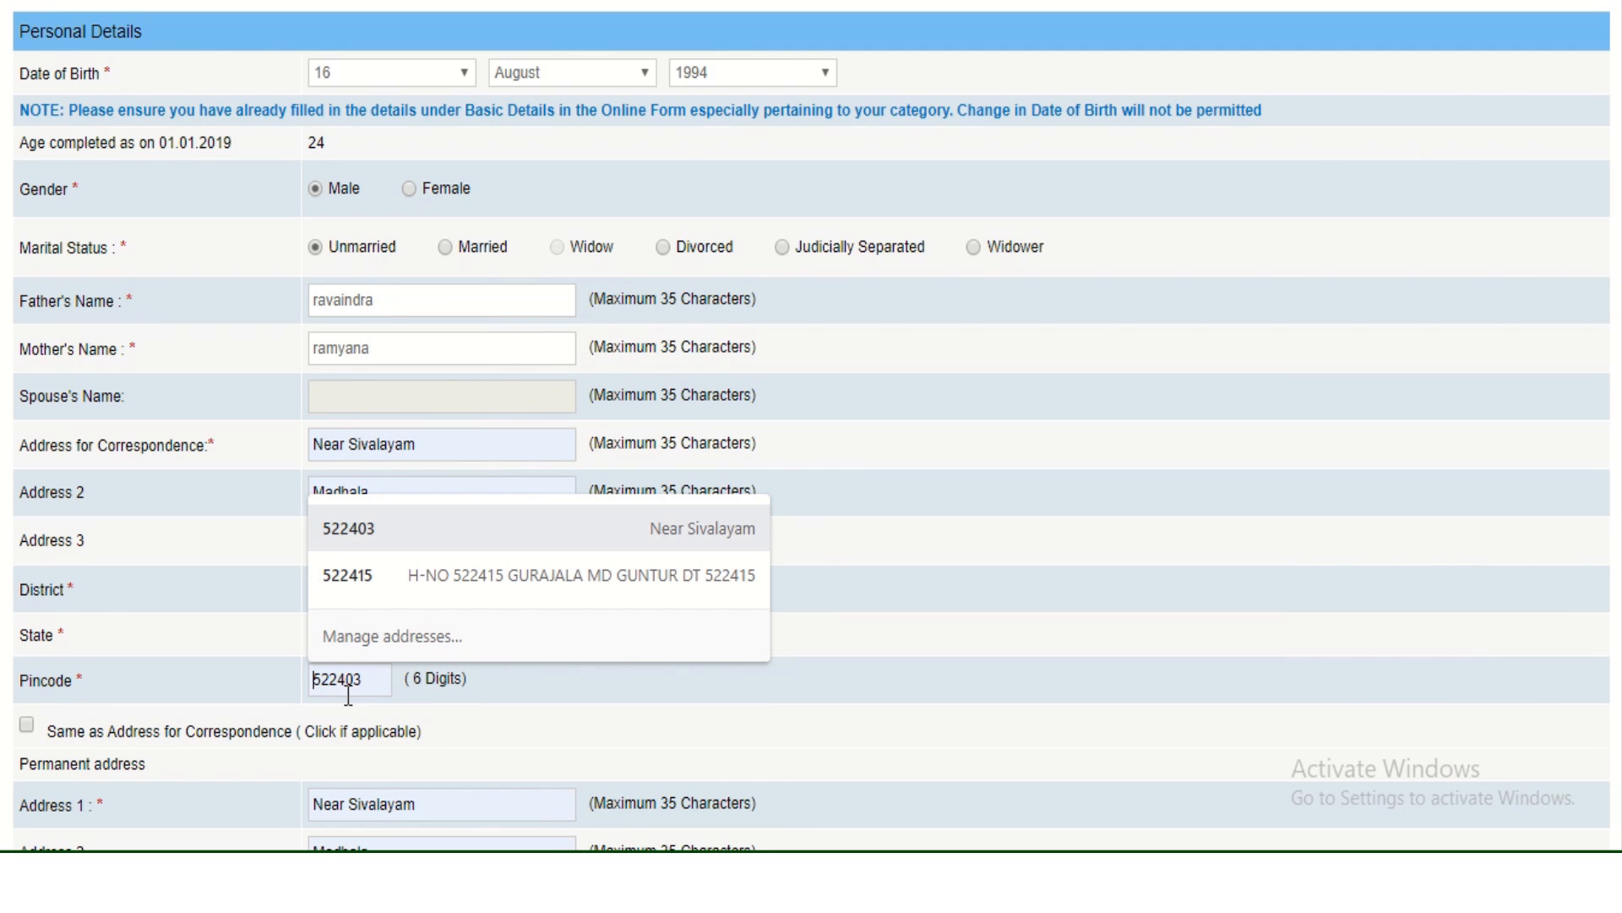
pyautogui.press('Down')
pyautogui.press('Down')
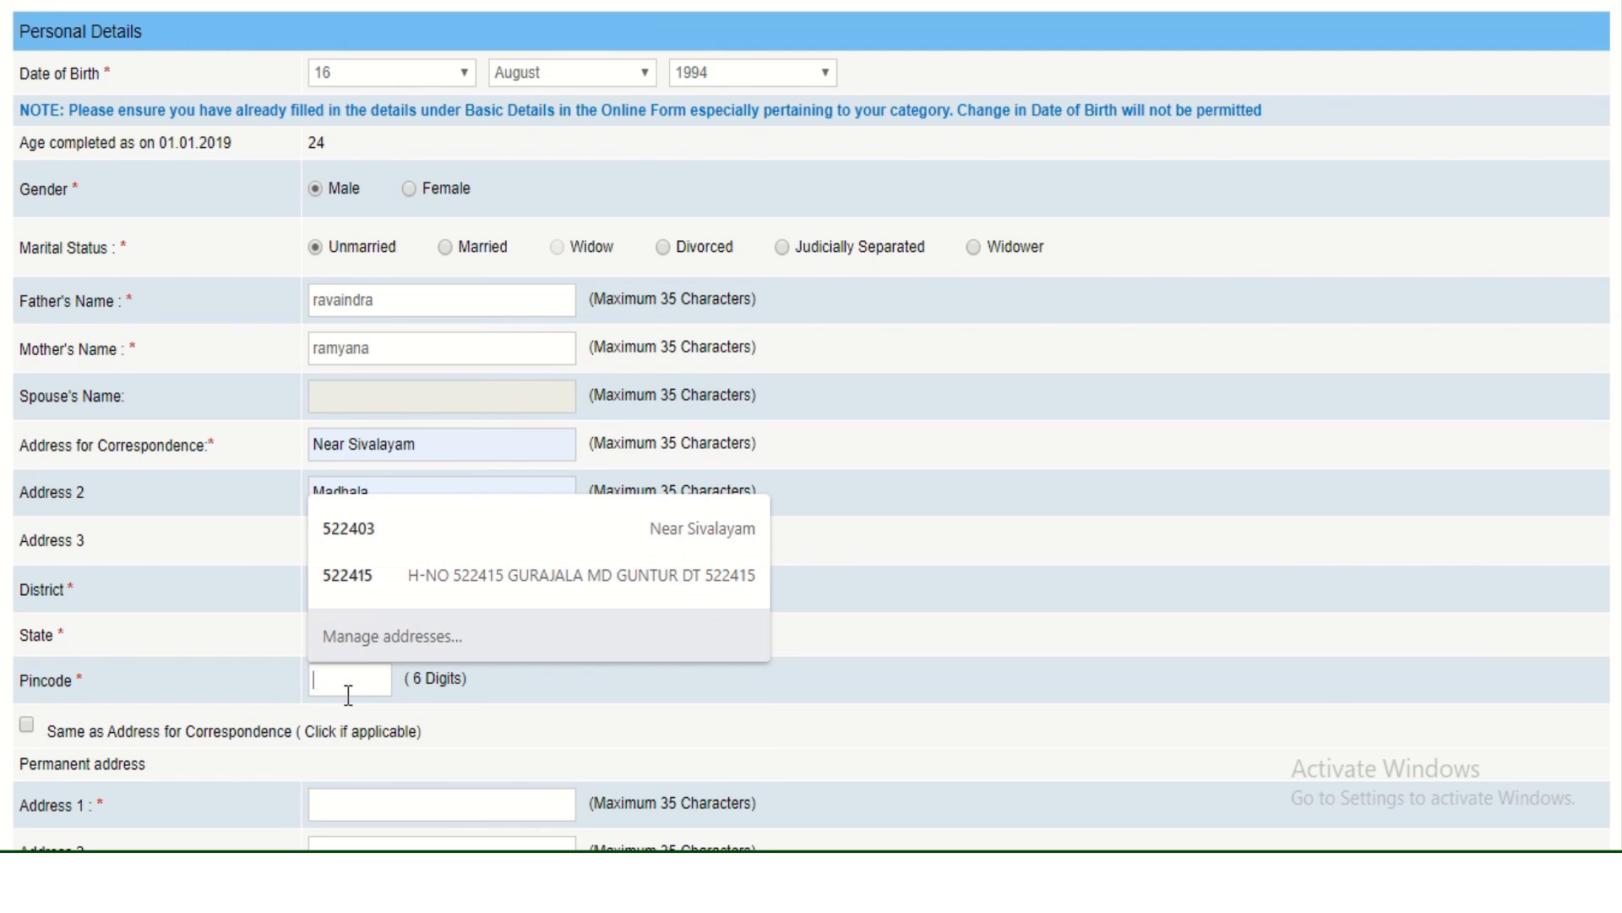
pyautogui.click(378, 539)
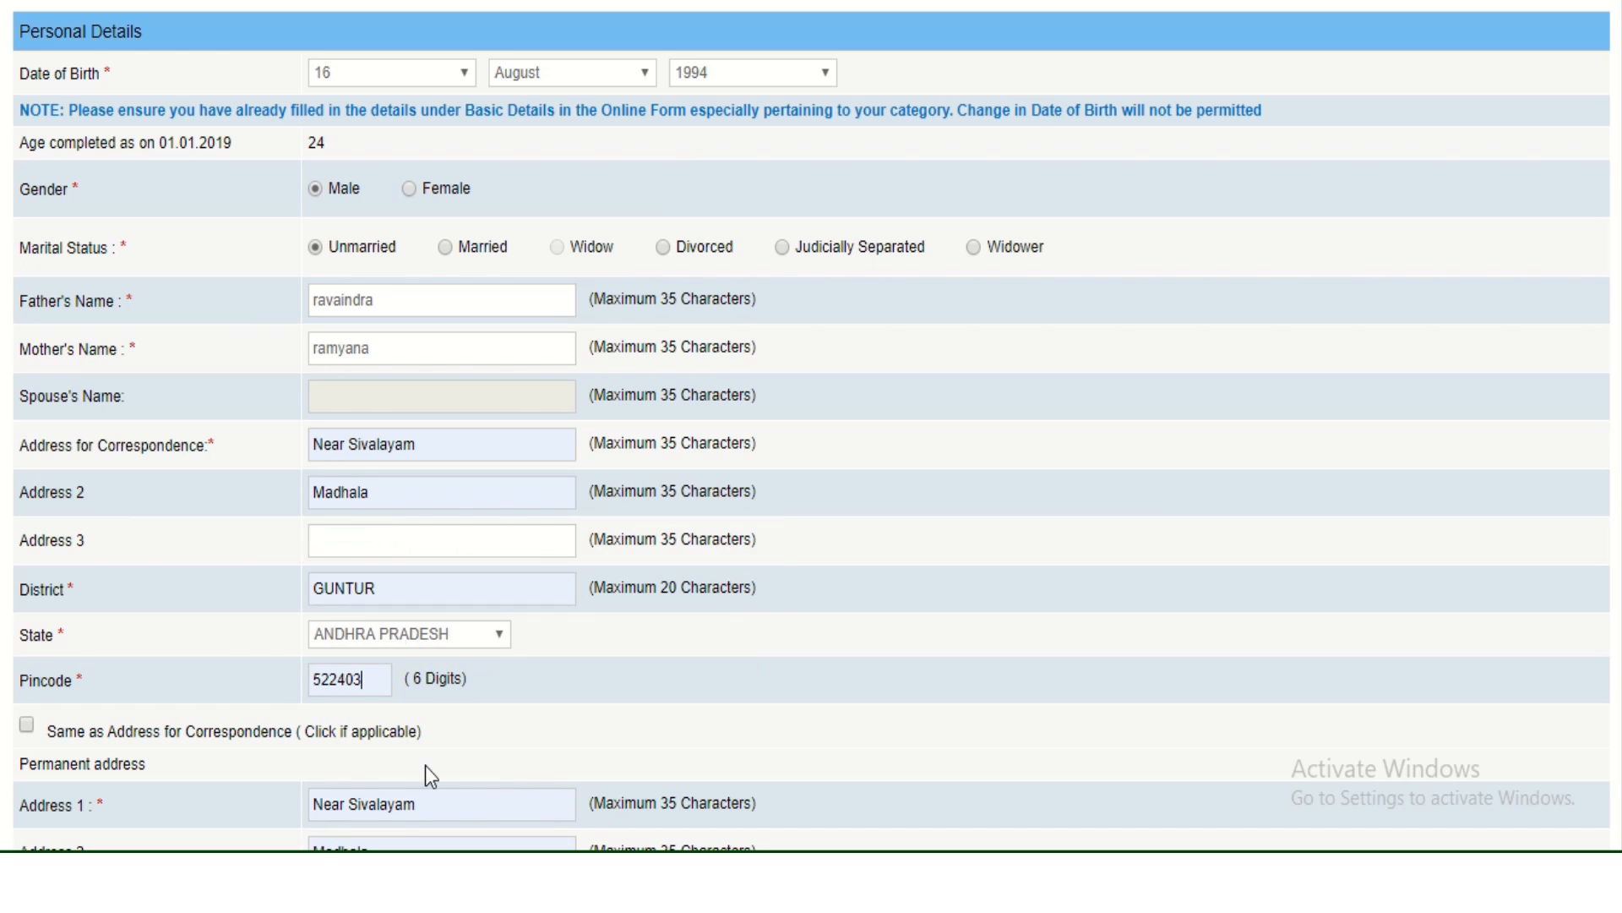
# Copy the correspondence address as permanent and use Permanent Address for GST invoicing.
pyautogui.click(27, 725)
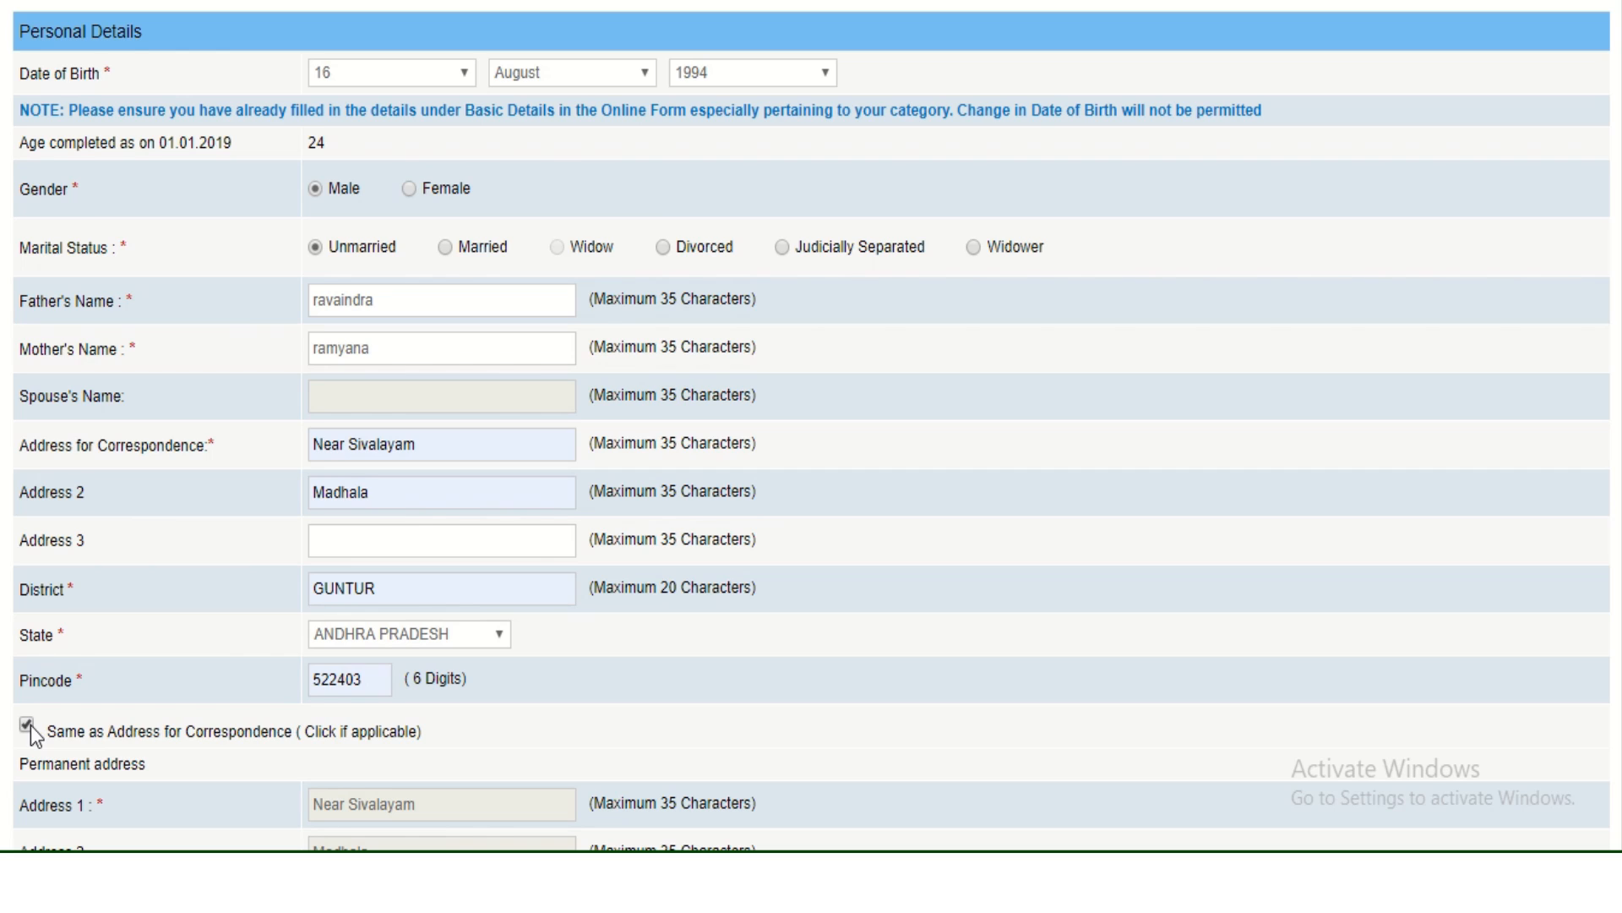
pyautogui.scroll(-5, 30, 725)
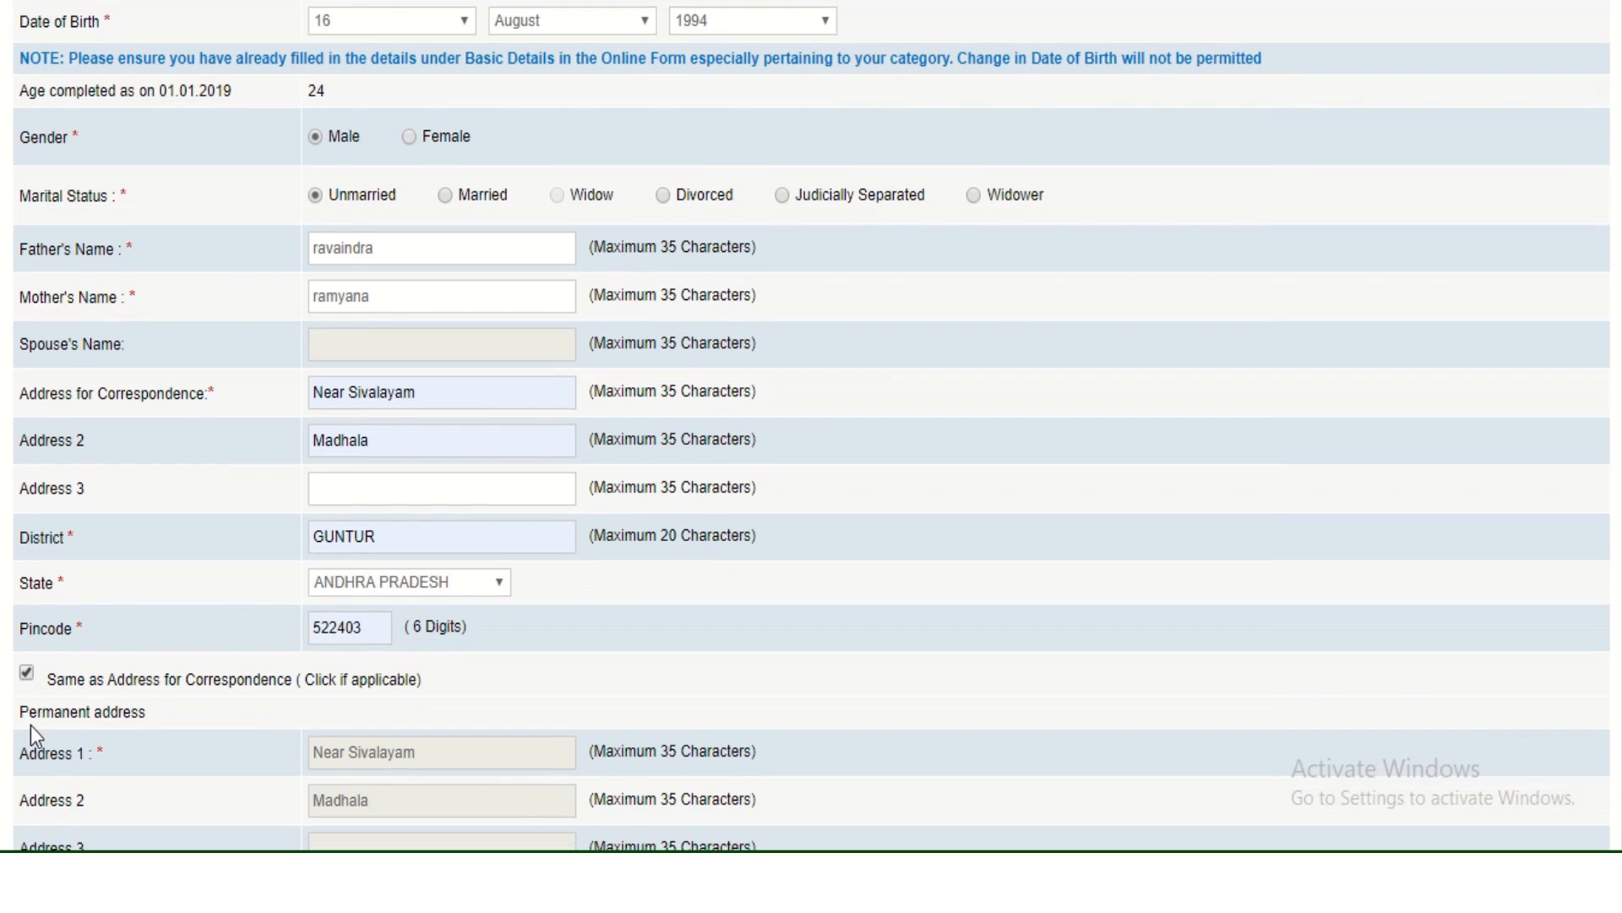
pyautogui.scroll(-1, 31, 725)
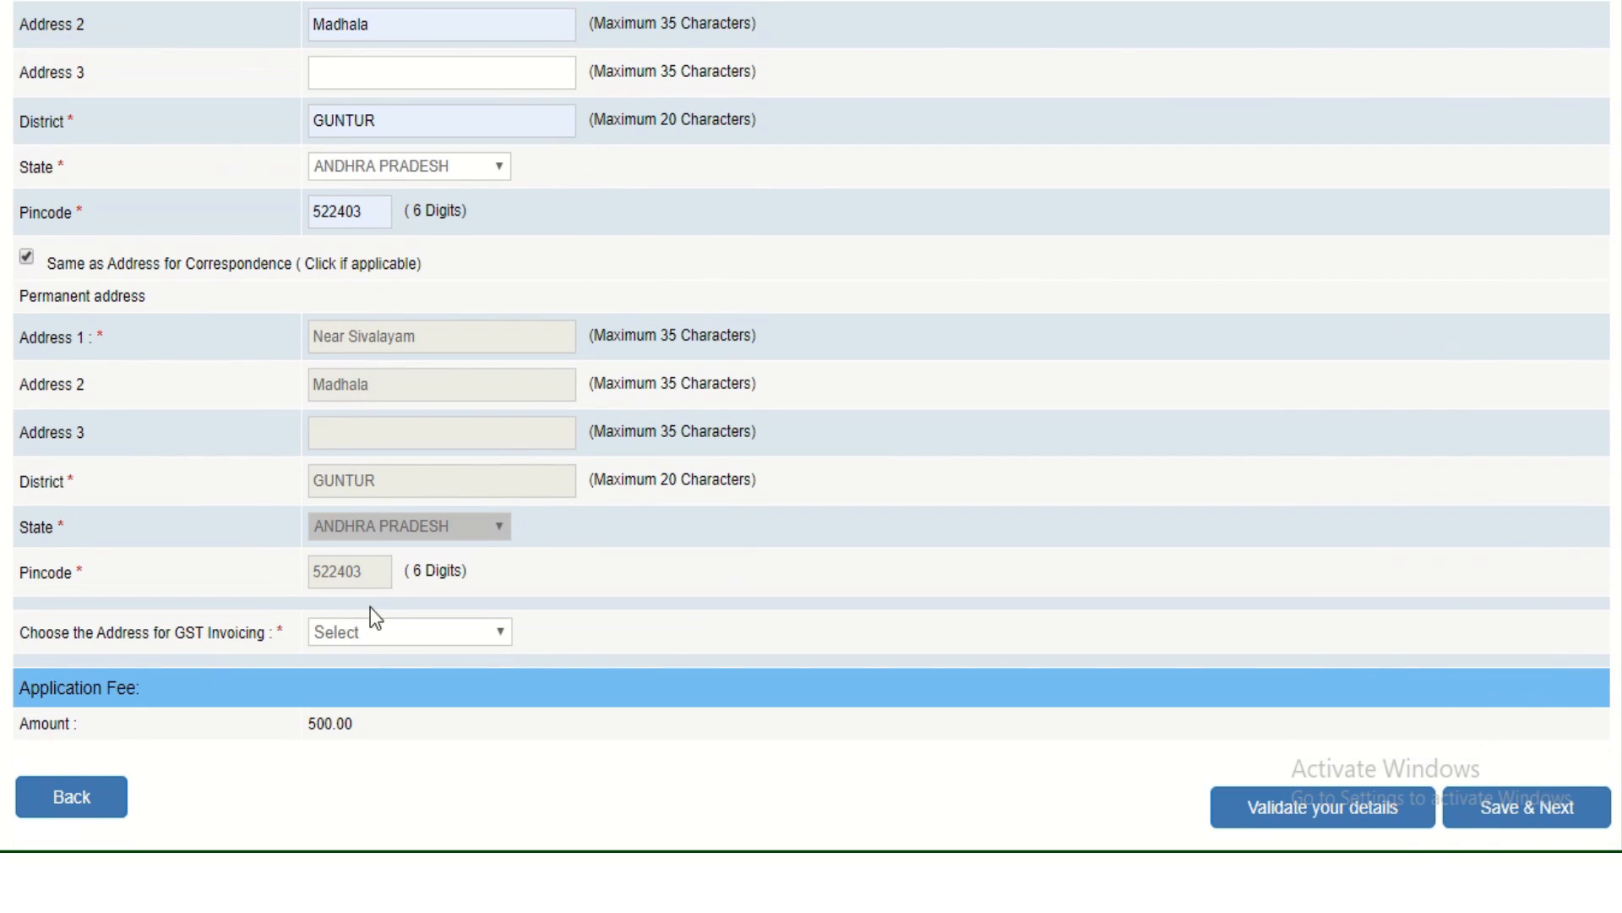
pyautogui.click(392, 632)
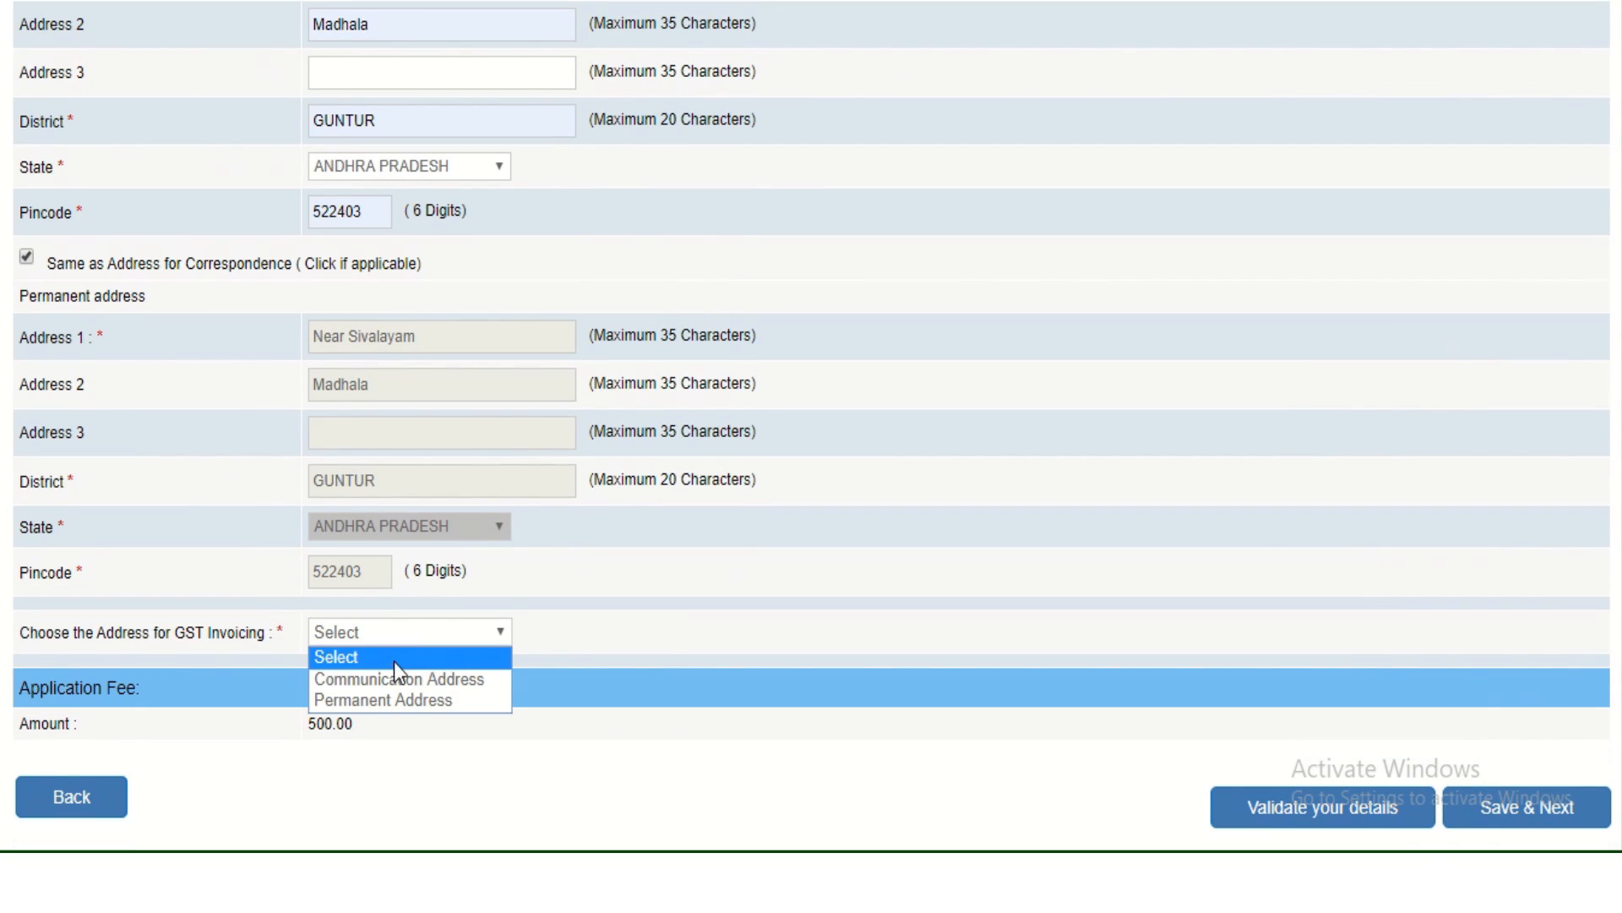
pyautogui.click(406, 701)
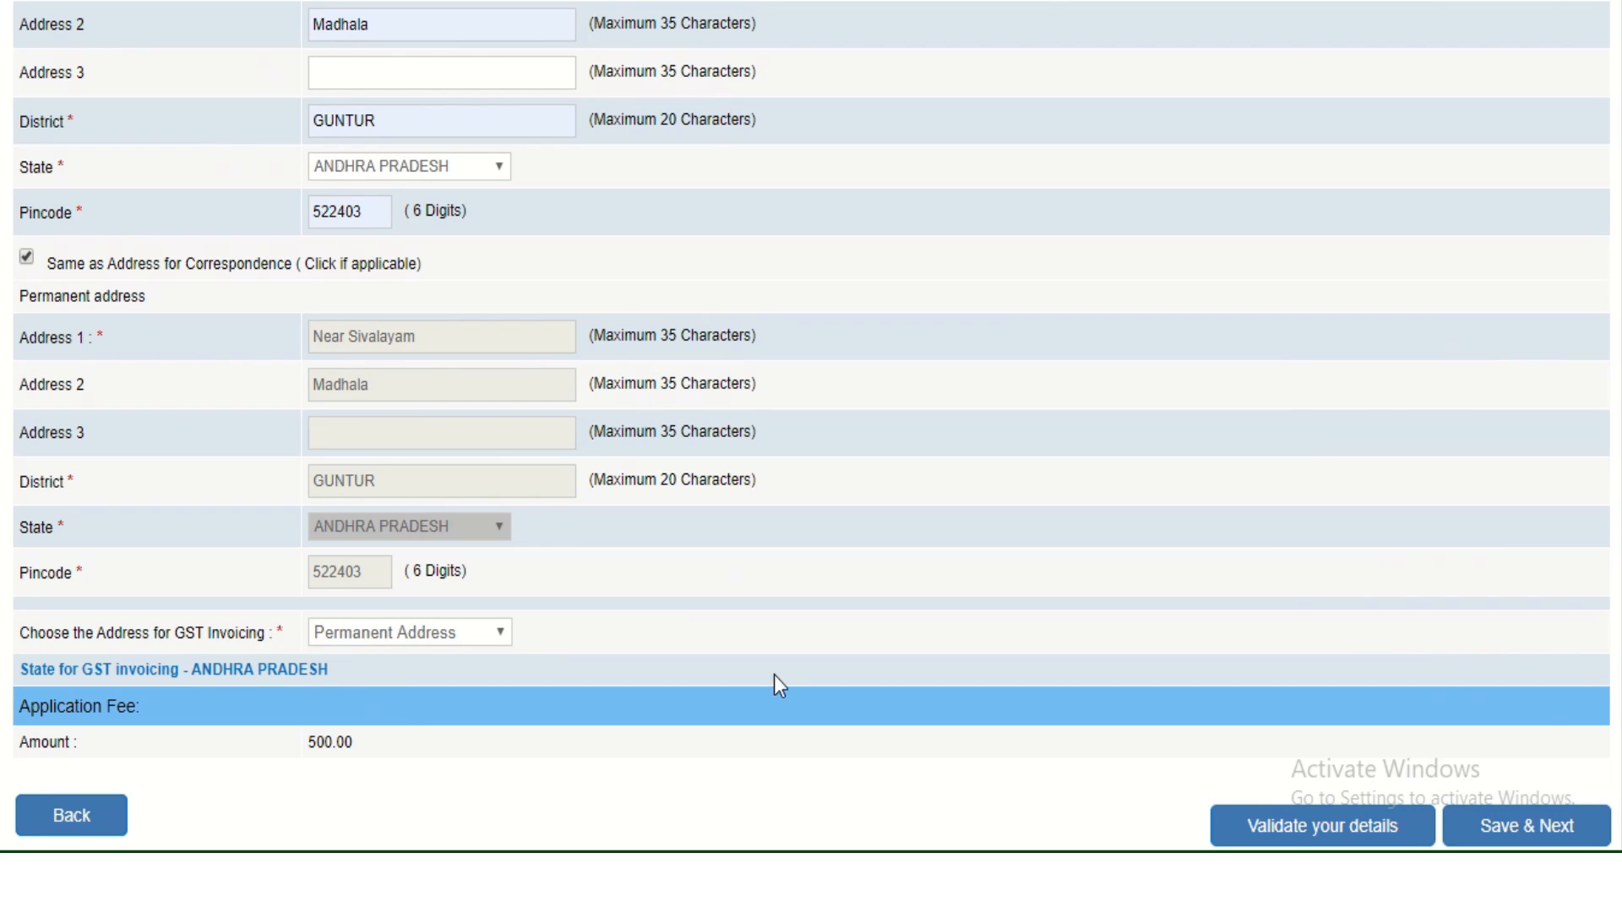
# Validate the details, acknowledge the Verified Successfully alert, and Save & Next.
pyautogui.click(1367, 832)
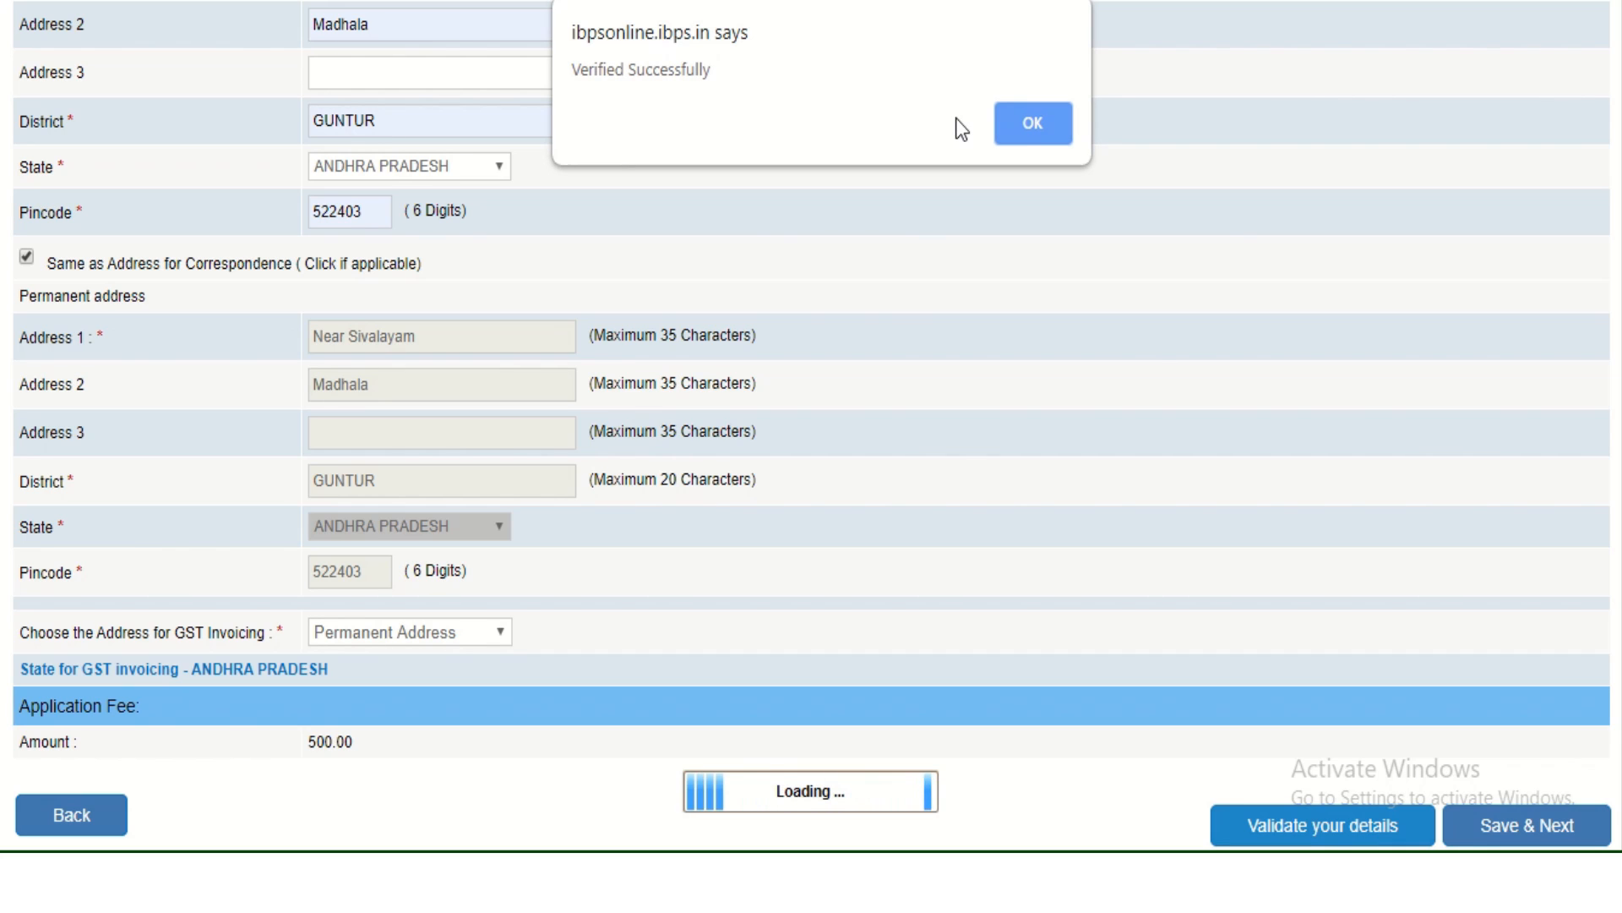
pyautogui.click(1032, 127)
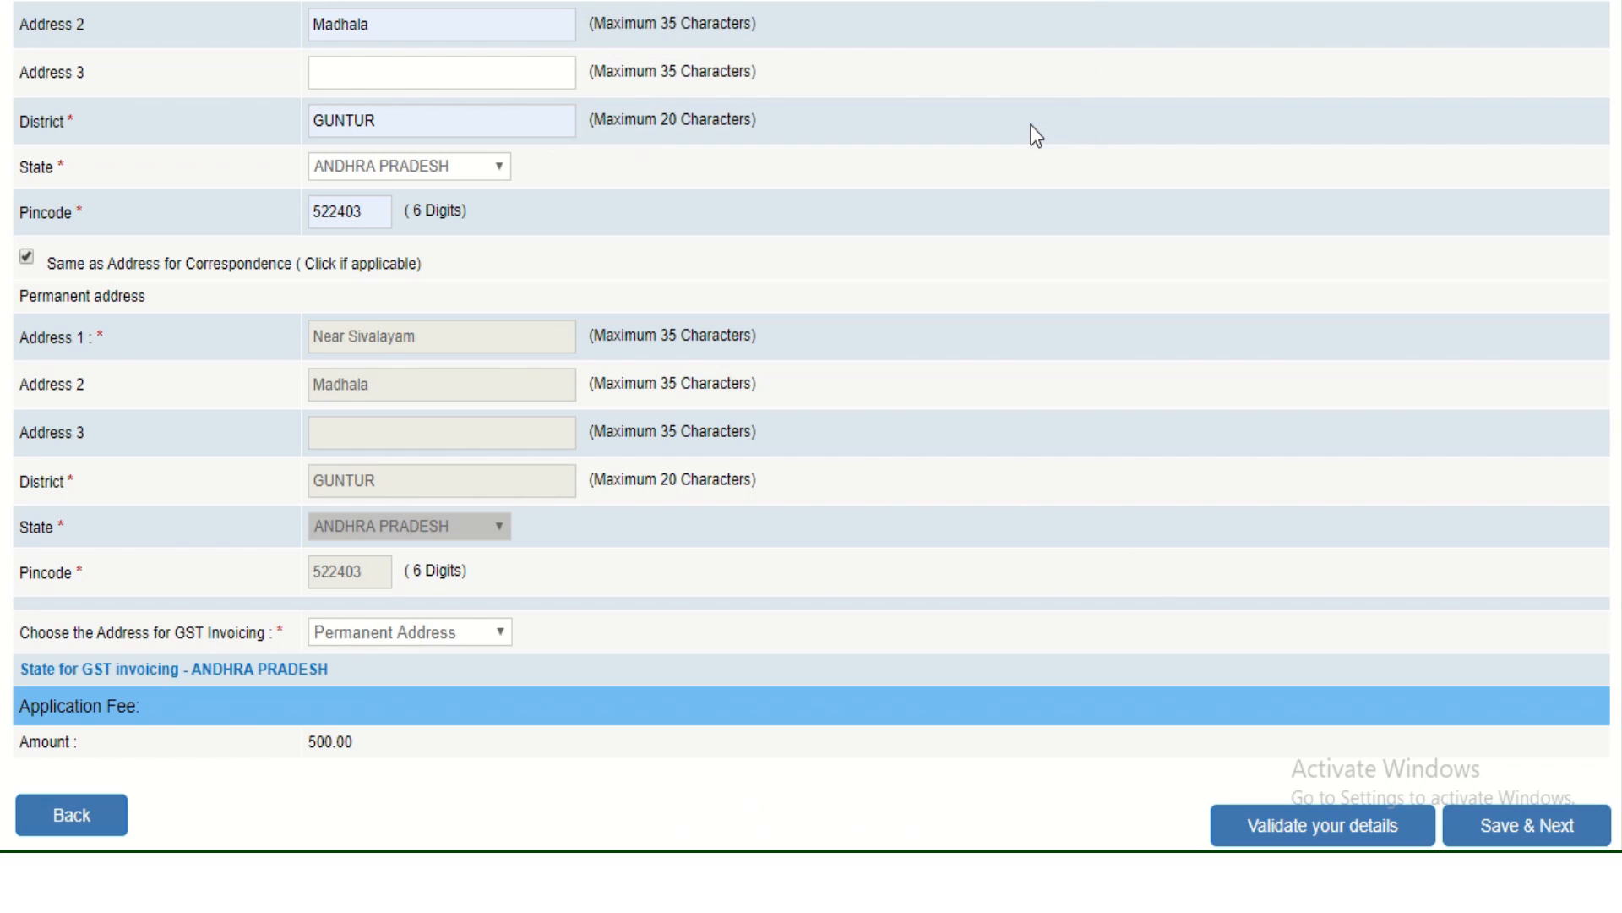
pyautogui.click(1530, 835)
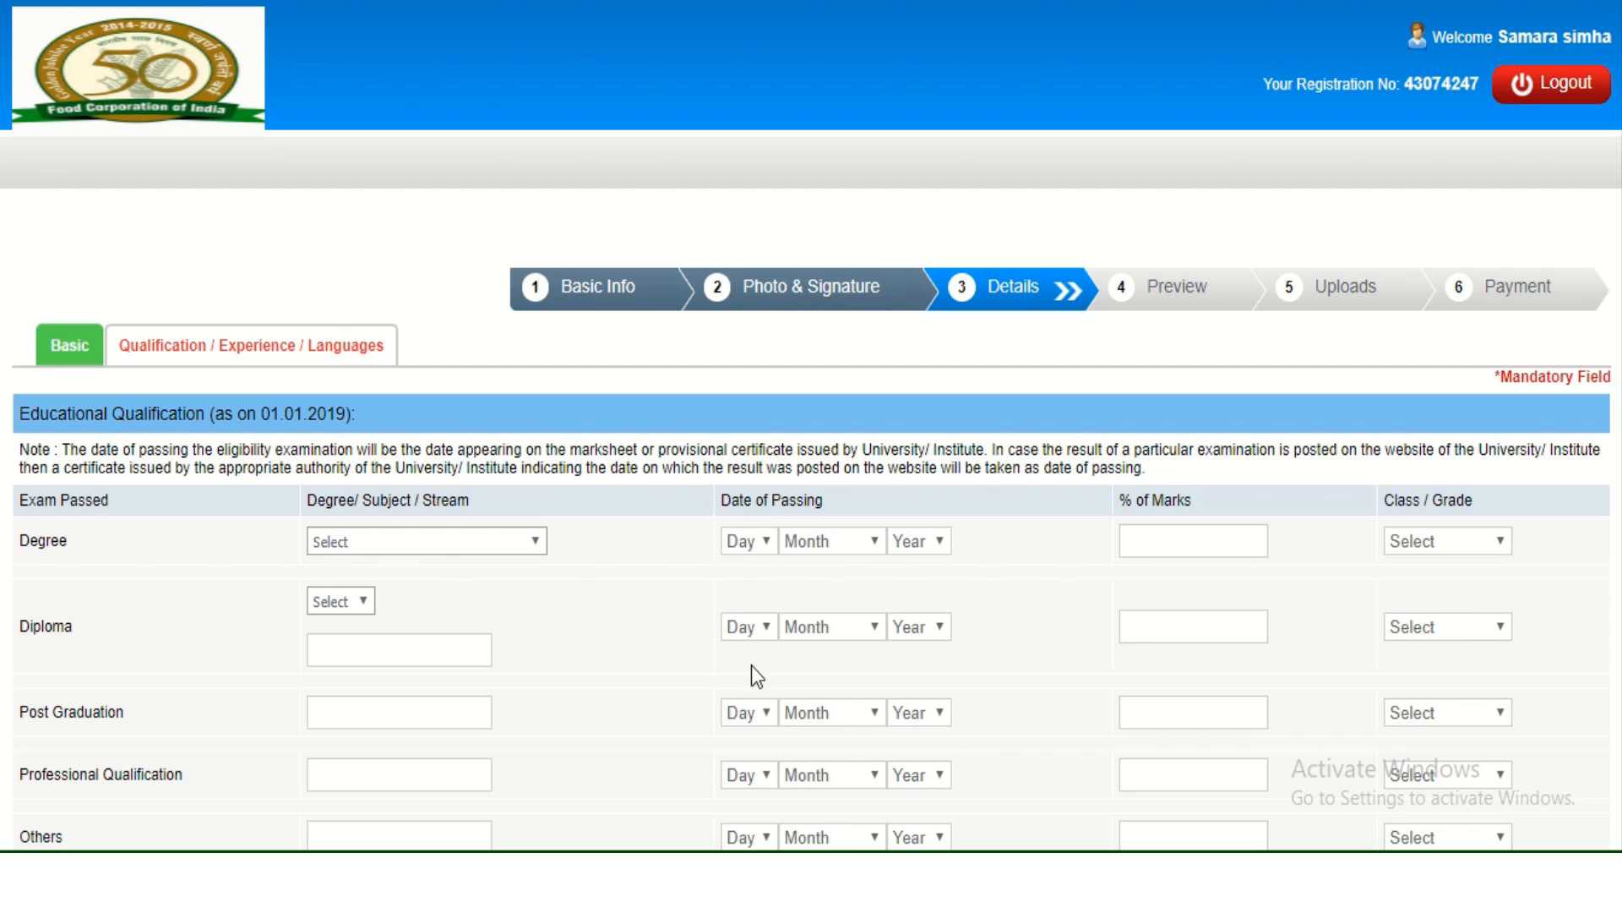
# Select B. Tech in Food Science & Technology as the degree subject.
pyautogui.click(481, 549)
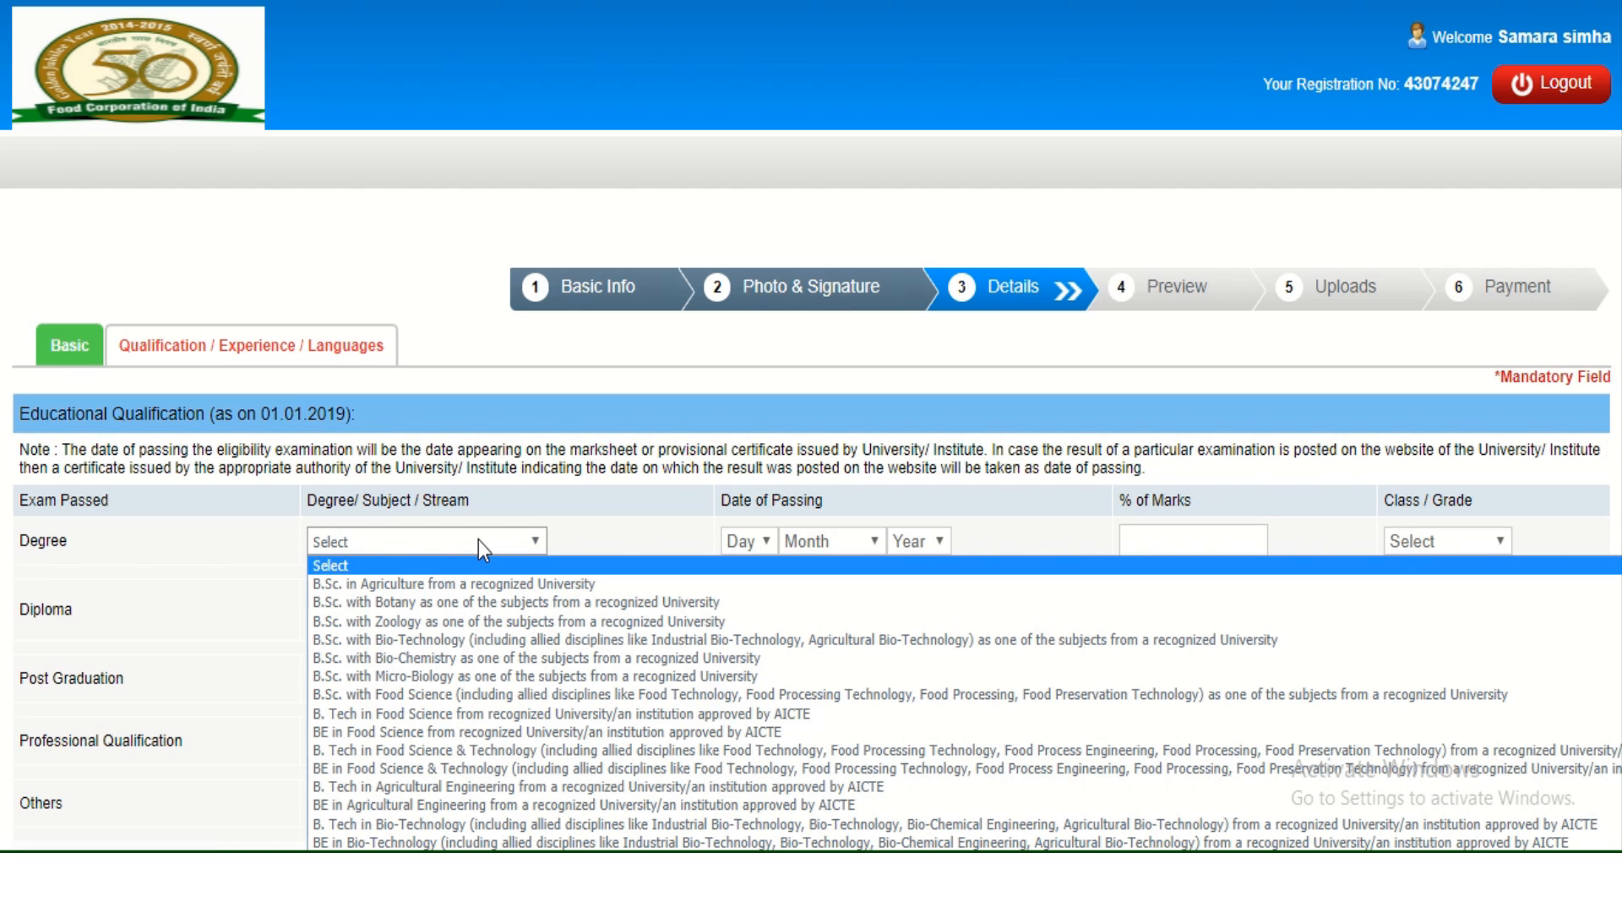
pyautogui.press('Down')
pyautogui.press('Down')
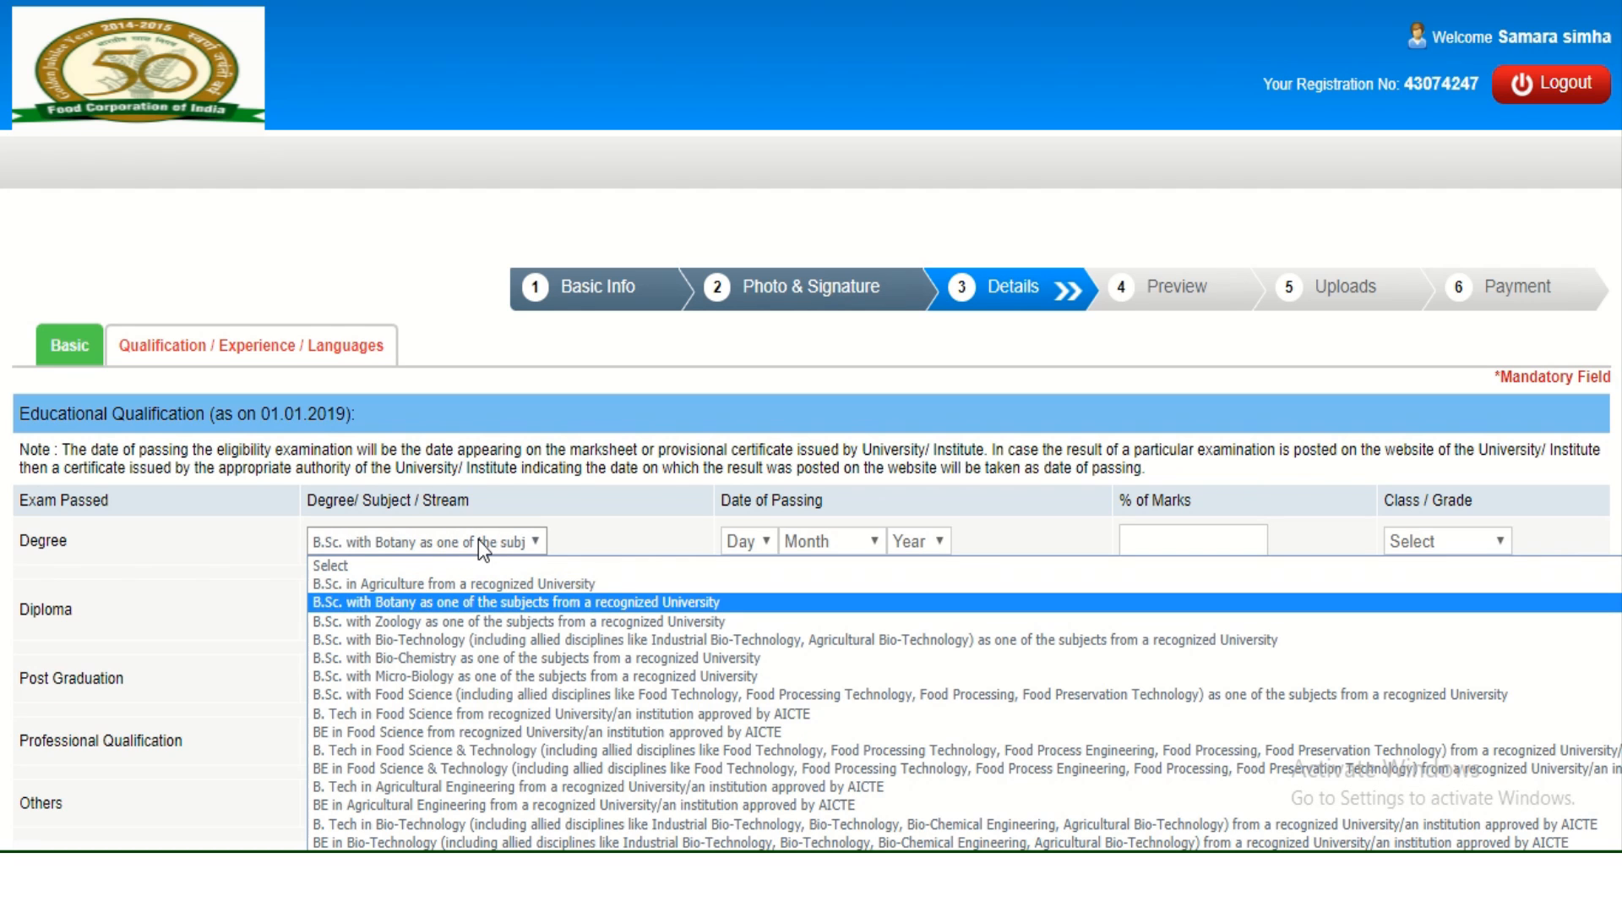
pyautogui.press('Down')
pyautogui.press('Down')
pyautogui.press('Down')
pyautogui.press('Down')
pyautogui.press('Down')
pyautogui.press('Down')
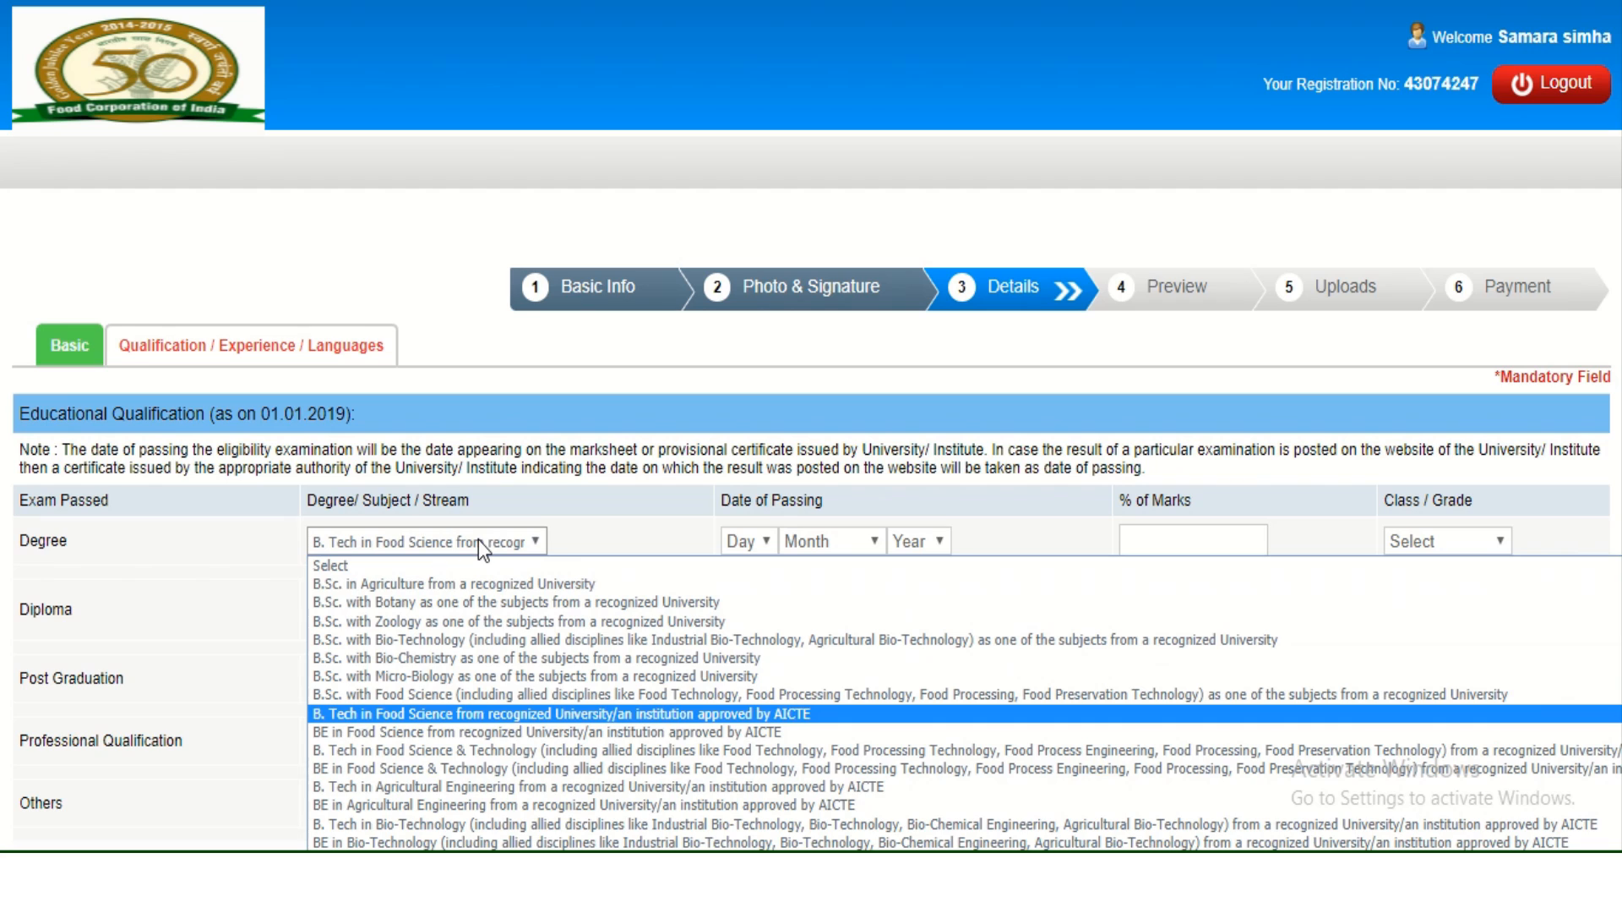
pyautogui.press('Down')
pyautogui.press('Down')
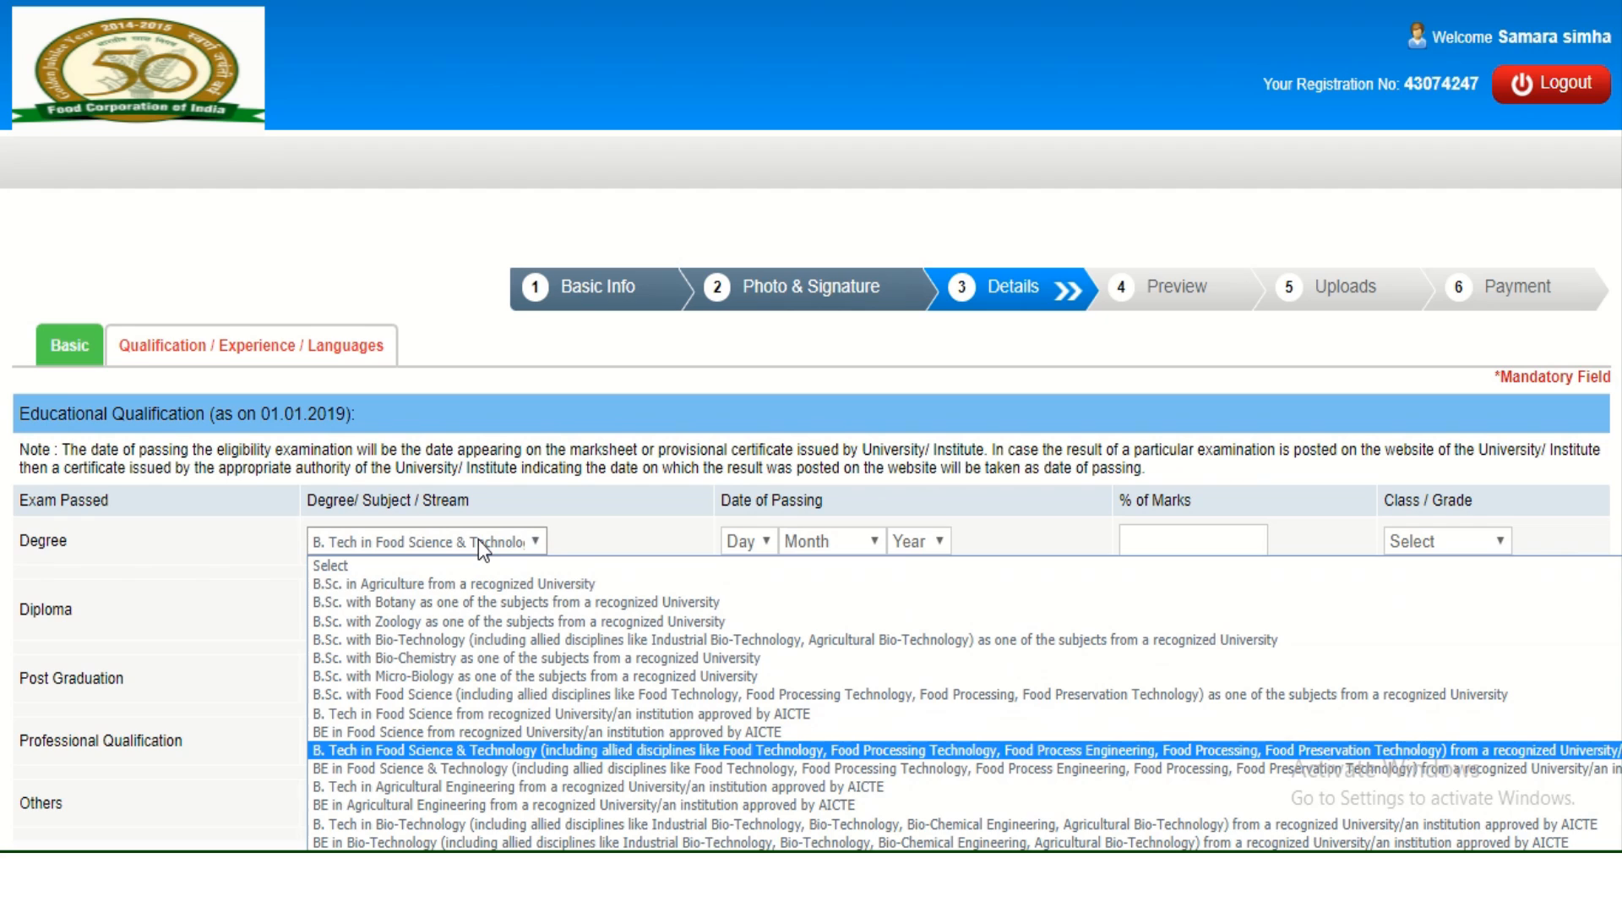
pyautogui.press('Return')
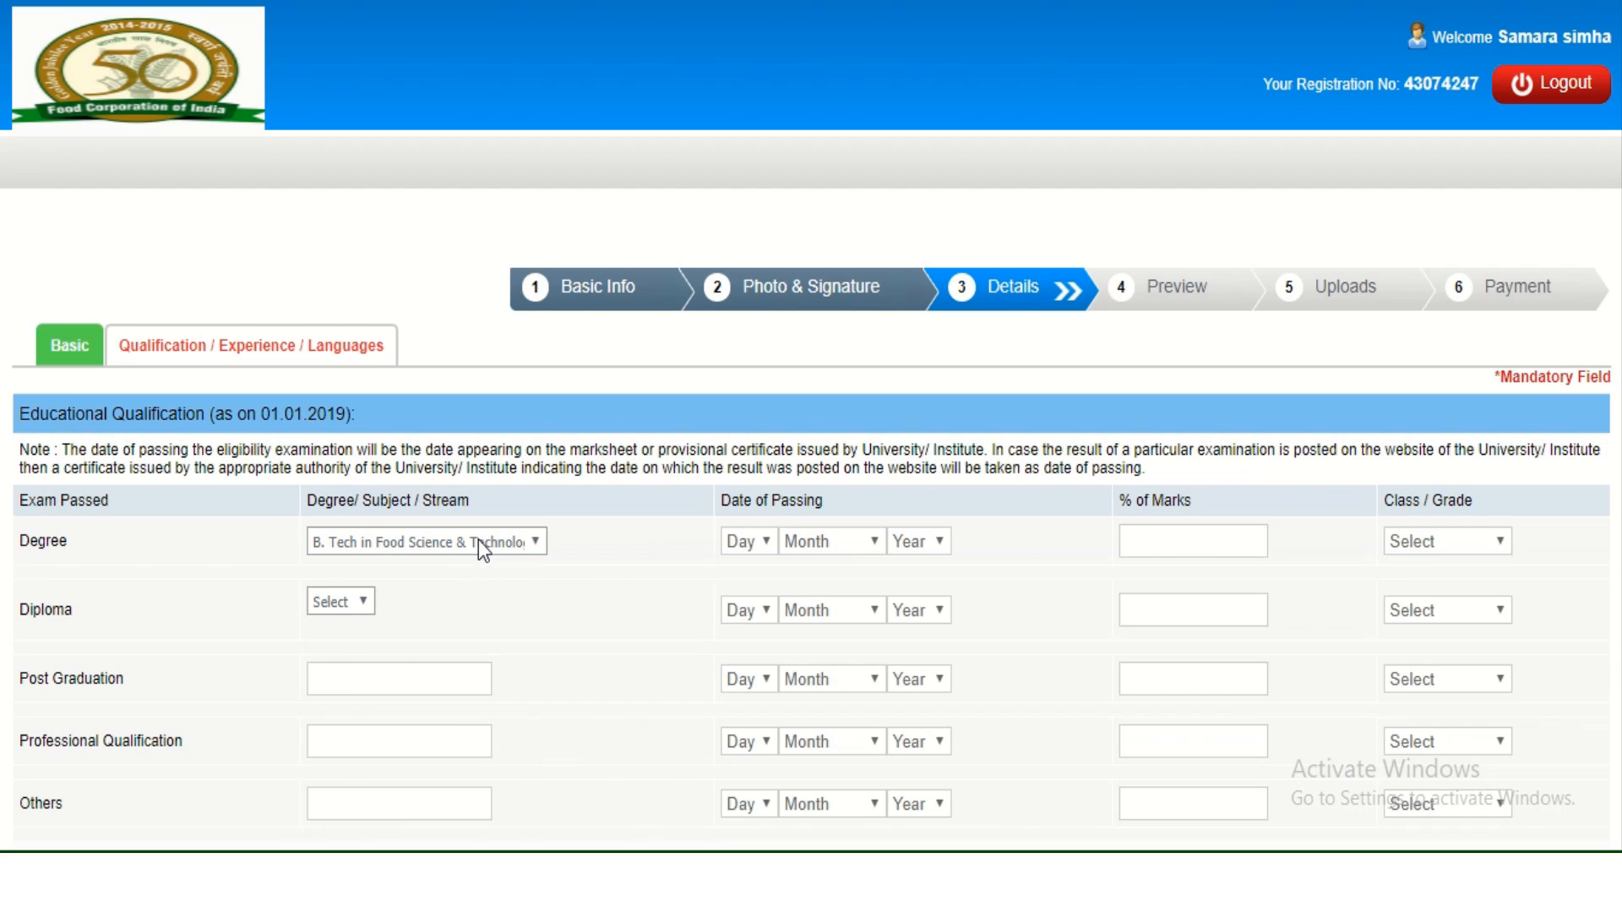
# Set the Degree date of passing to 06 March 2017.
pyautogui.click(743, 549)
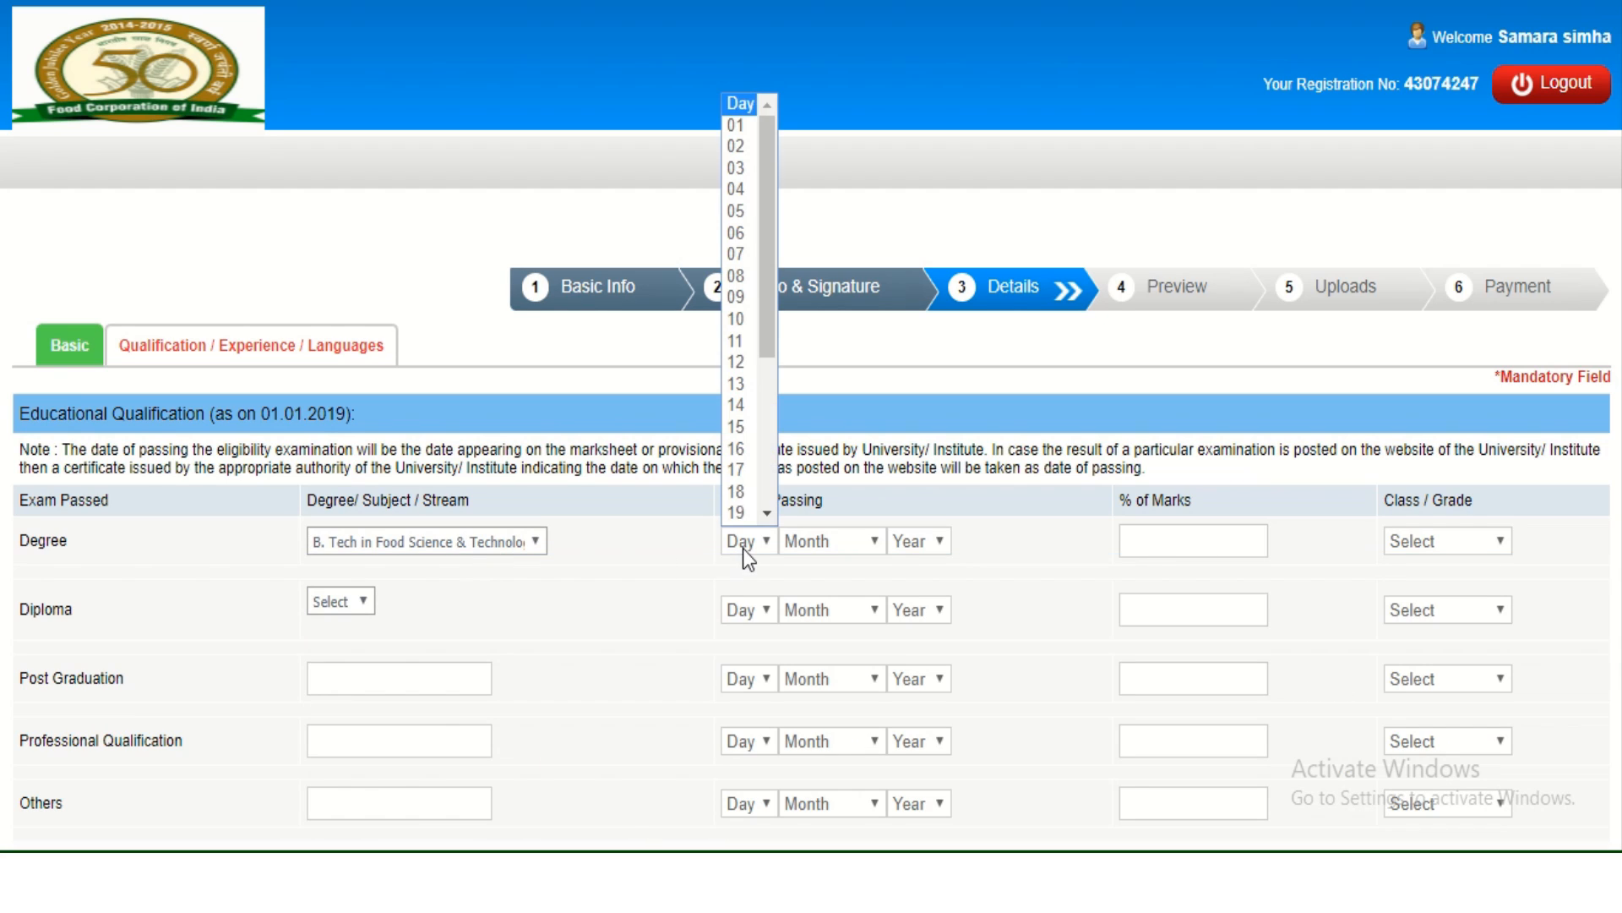
pyautogui.scroll(-1, 732, 320)
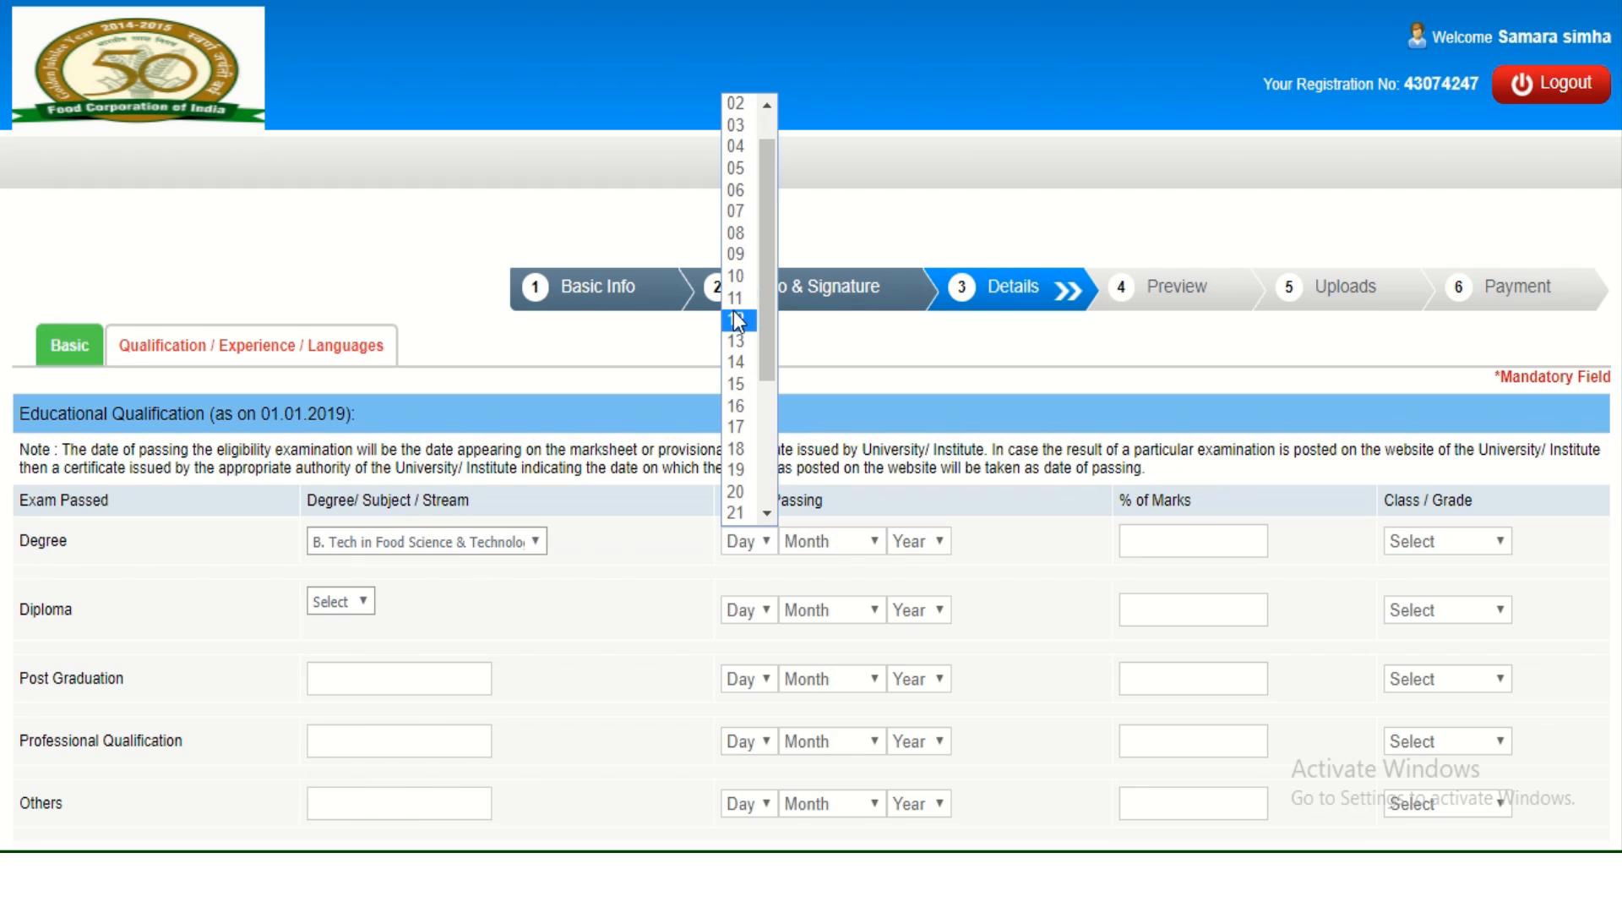
pyautogui.click(751, 195)
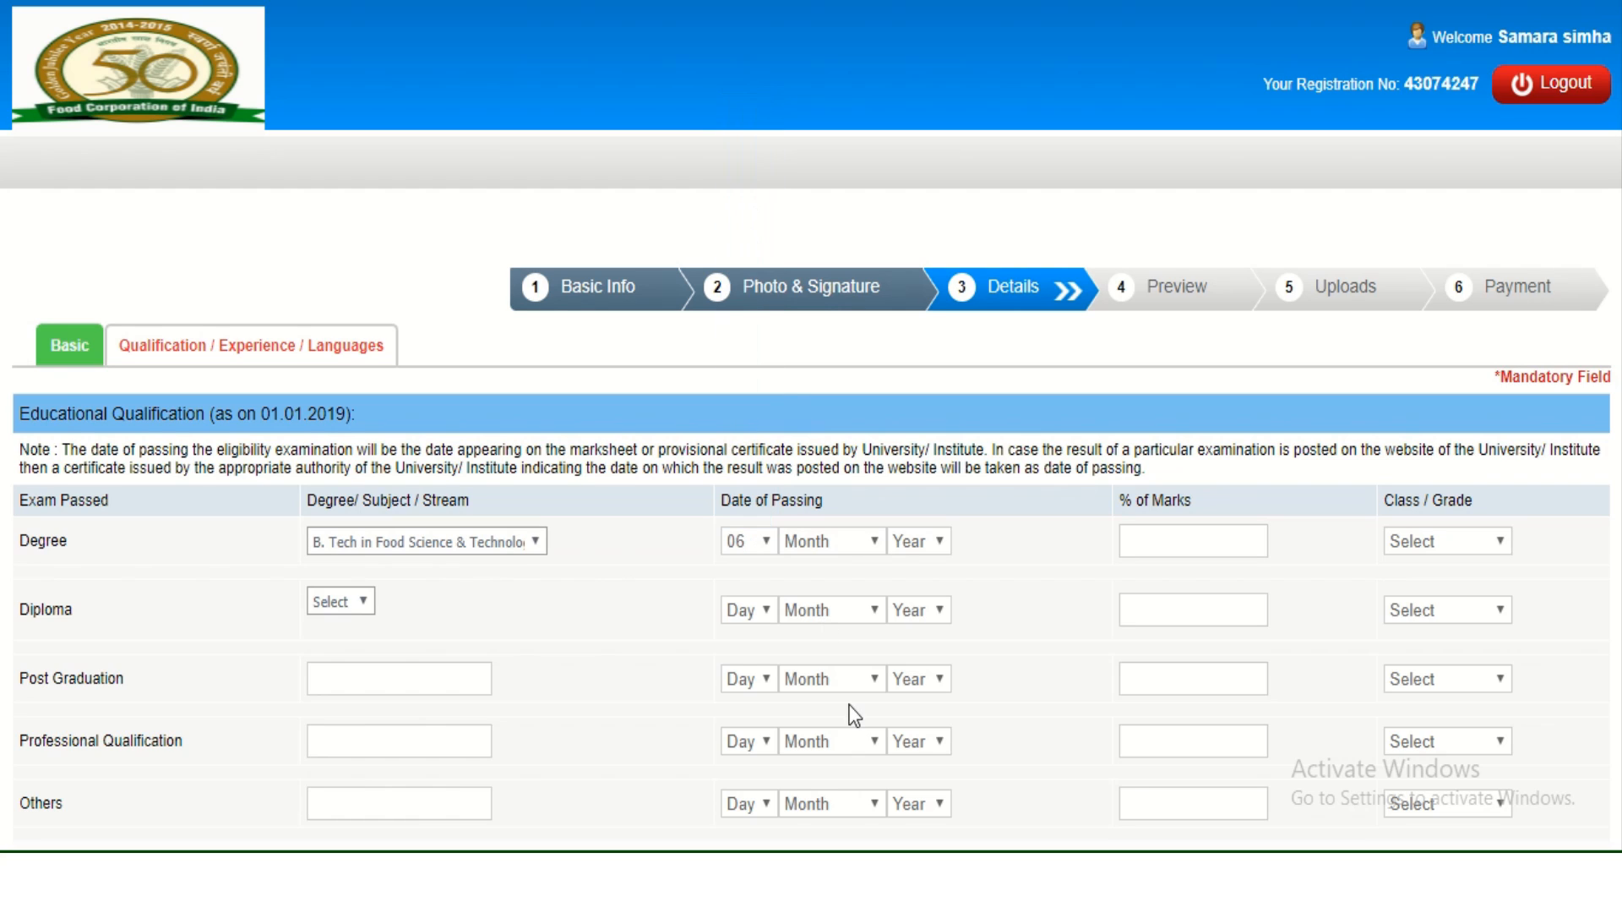
pyautogui.click(858, 551)
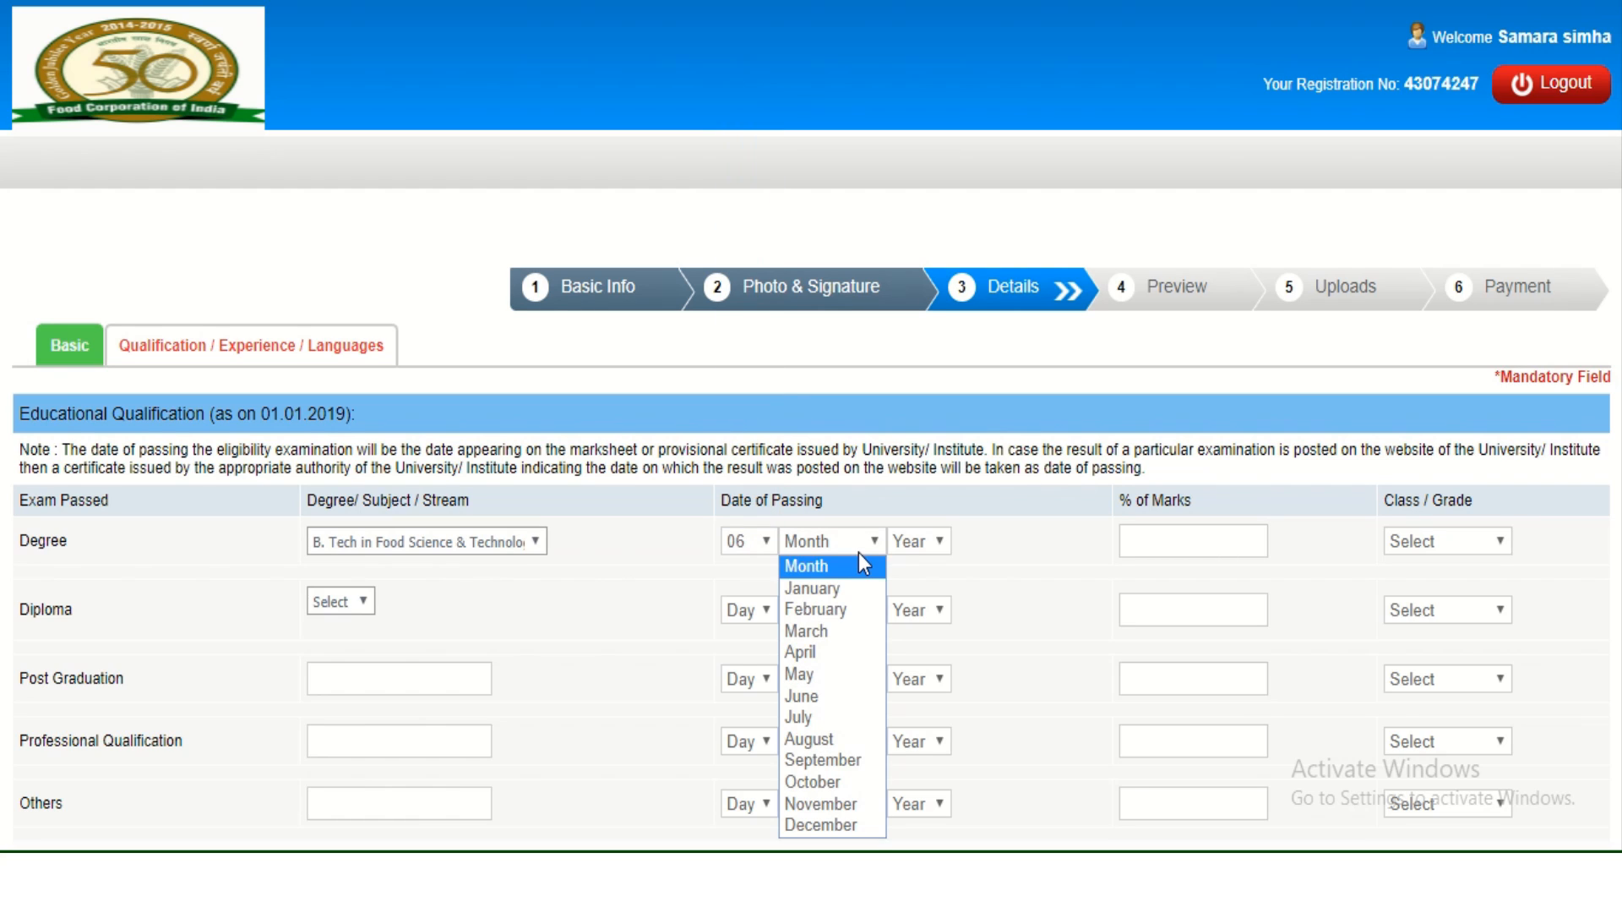
pyautogui.click(850, 639)
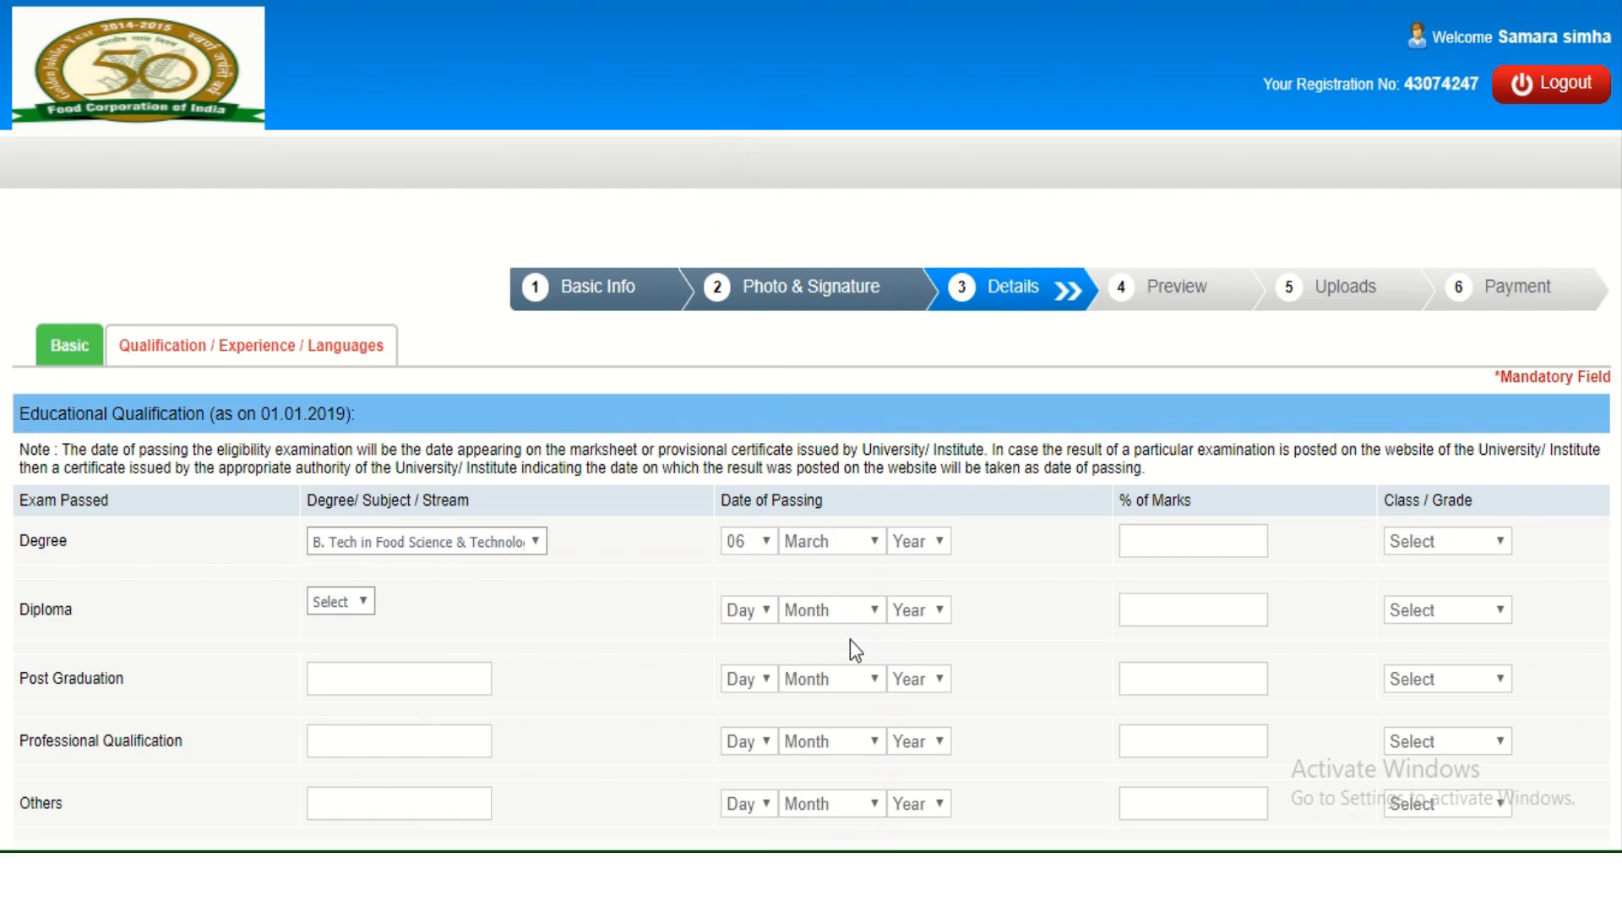
pyautogui.click(930, 545)
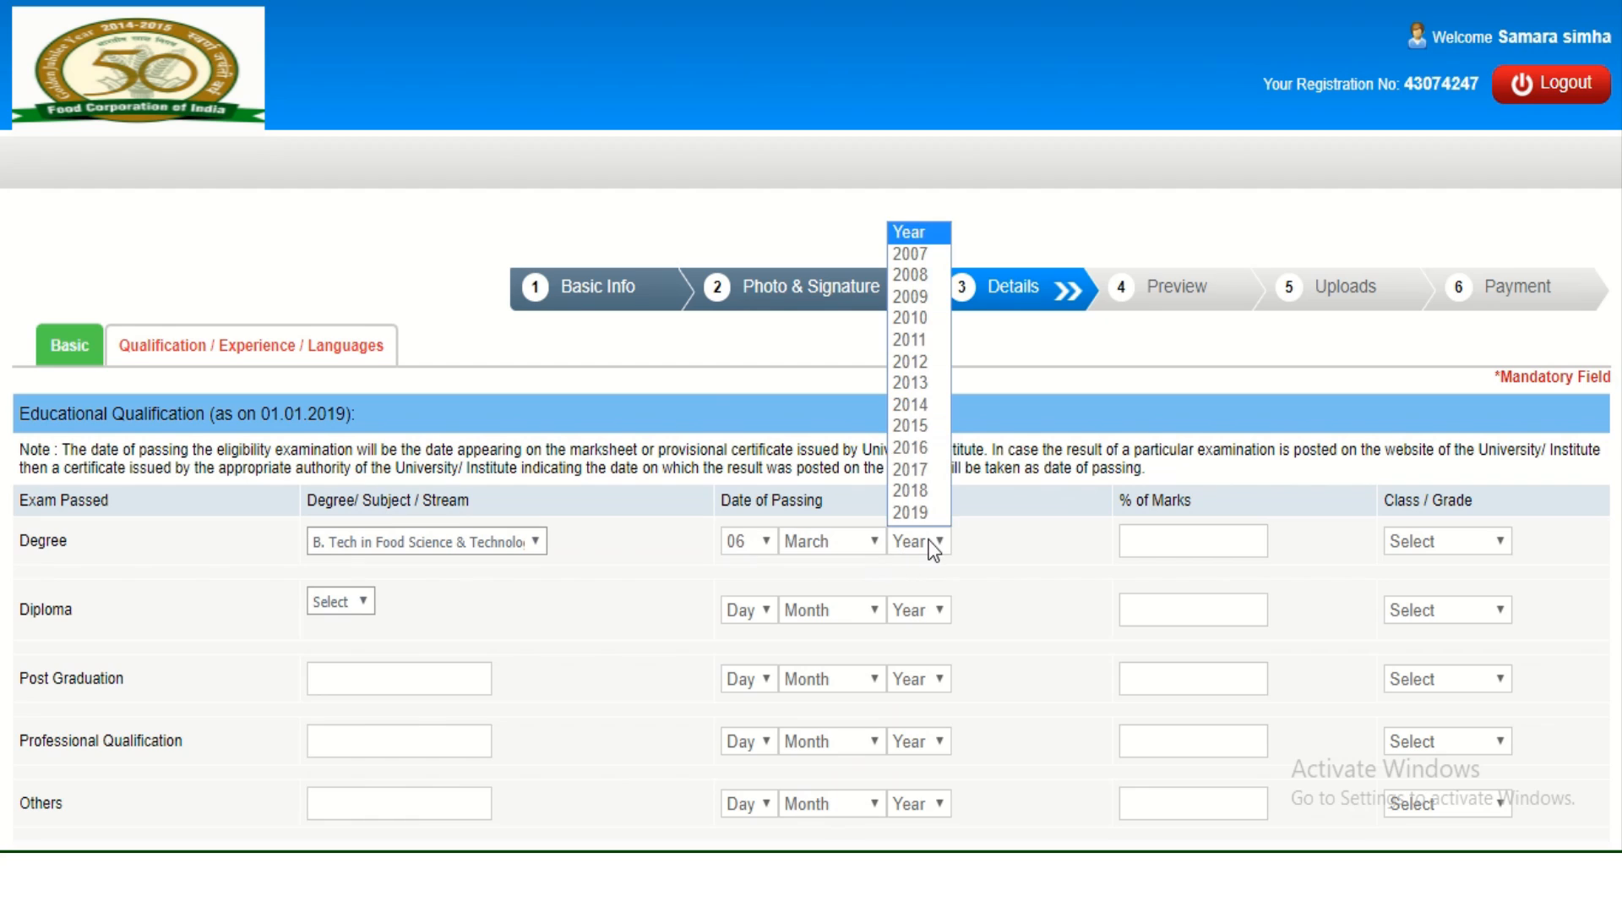
pyautogui.click(914, 467)
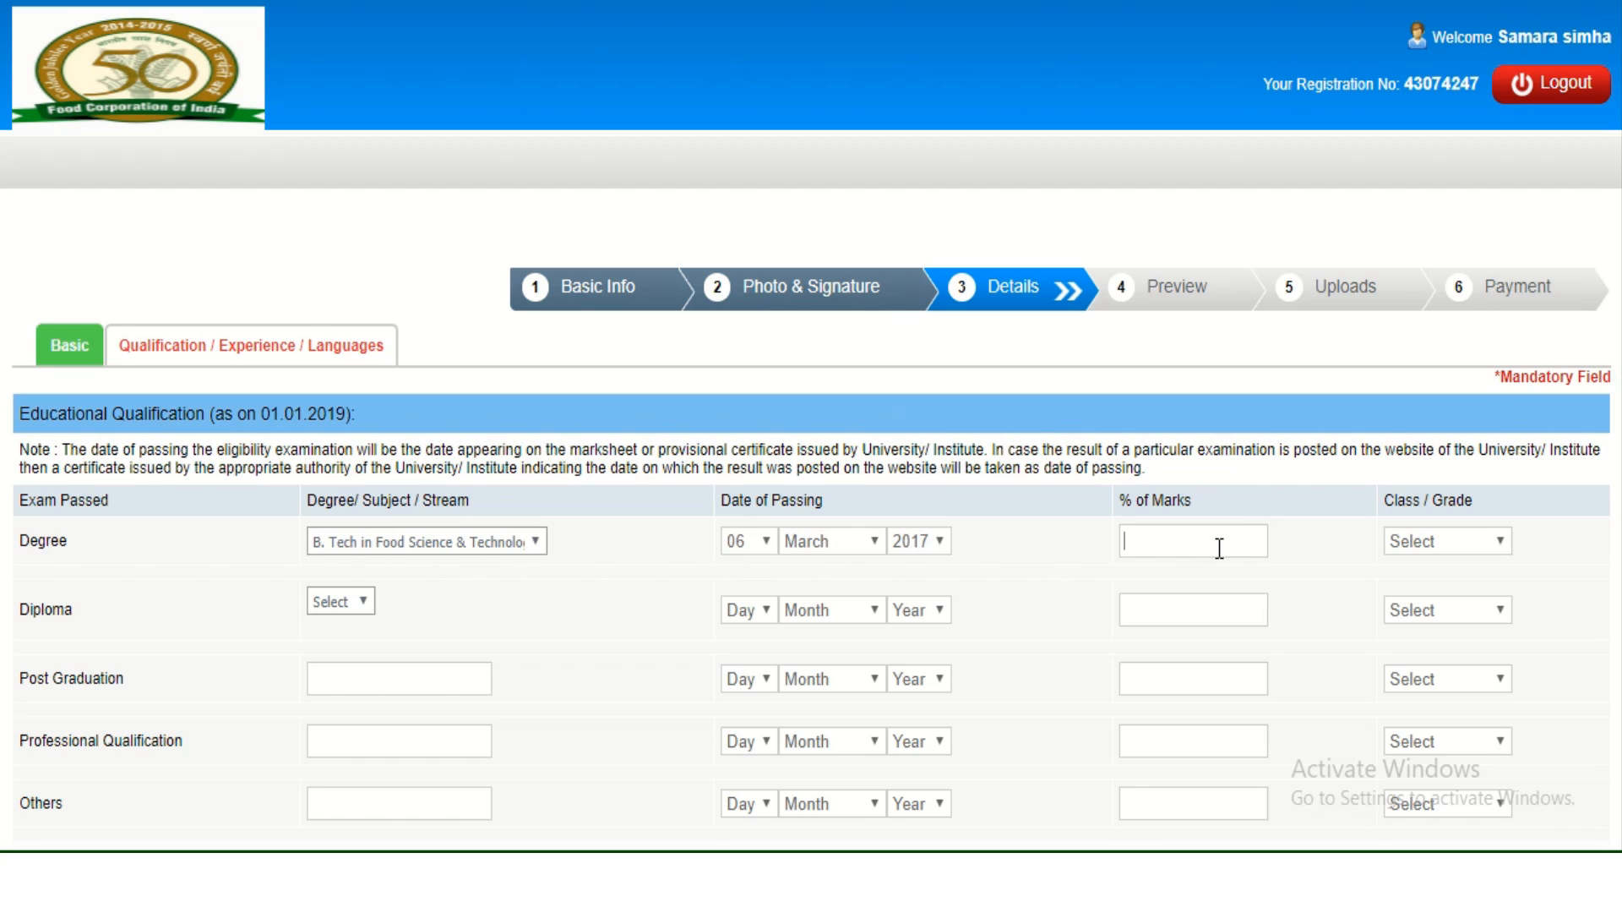
# Set the Degree class to First Class and marks to 75.00%.
pyautogui.click(1427, 545)
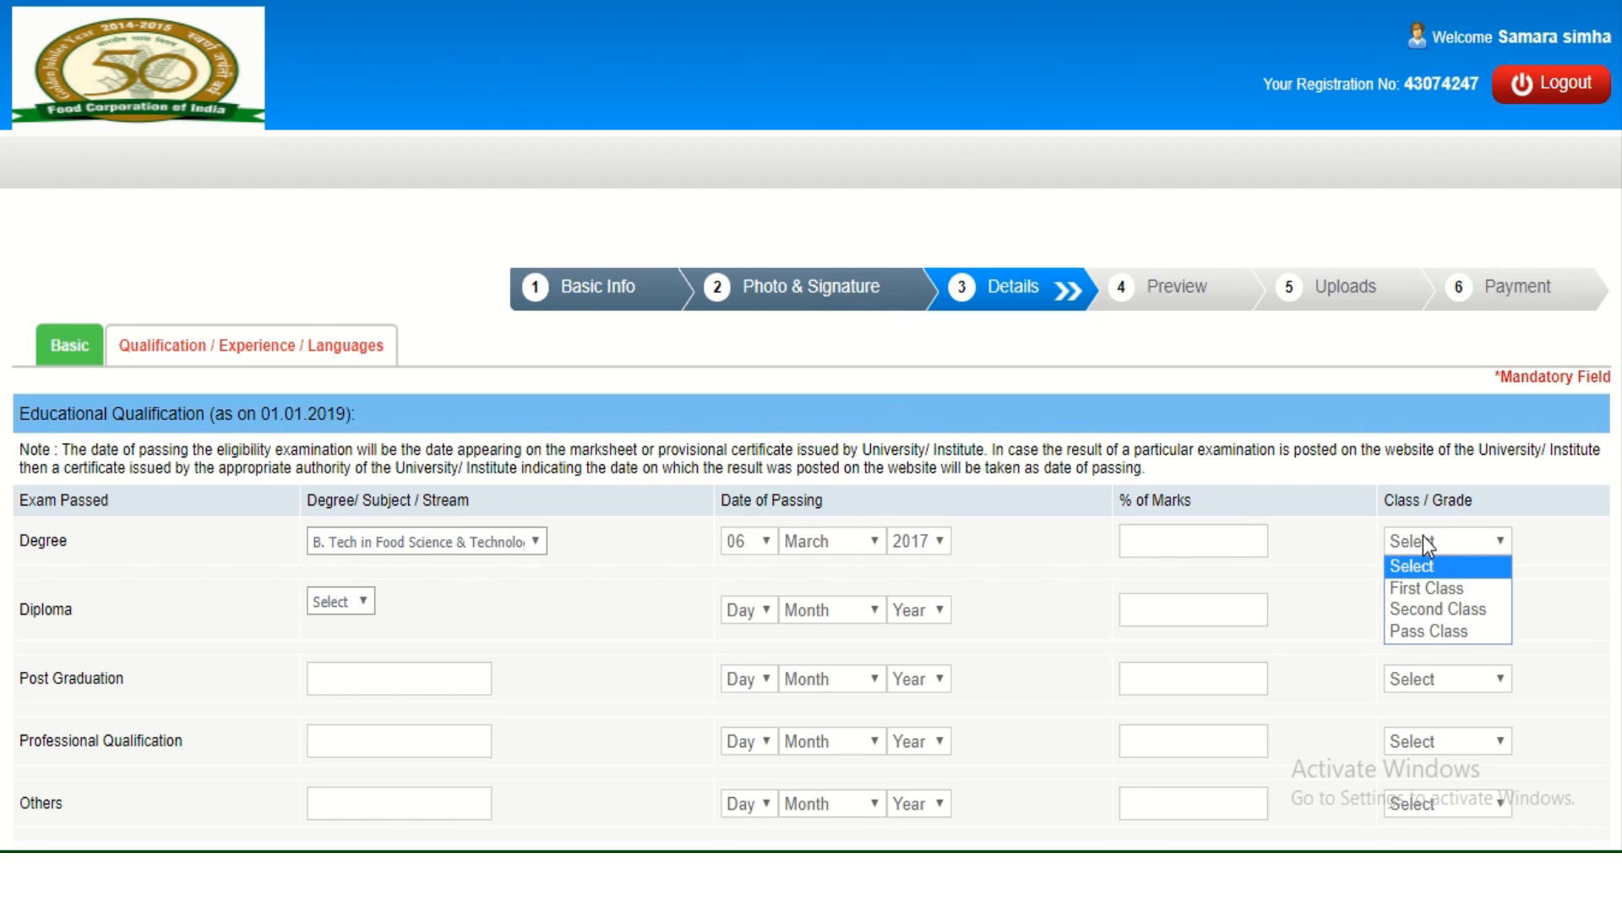
pyautogui.click(1427, 590)
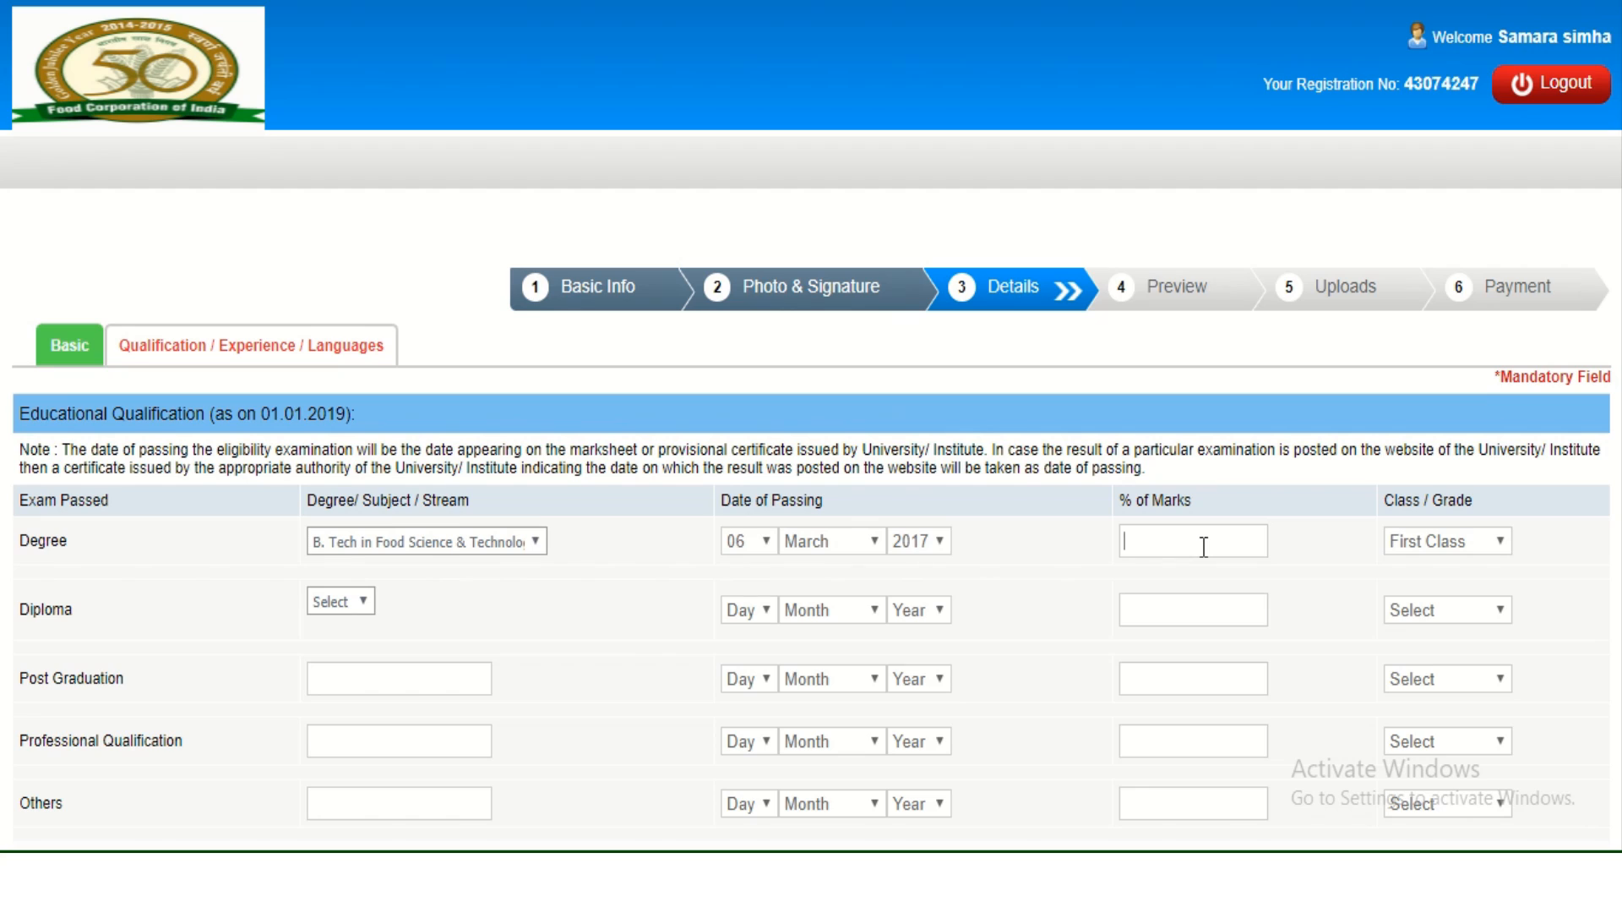
pyautogui.write('75.00')
pyautogui.scroll(-3, 461, 595)
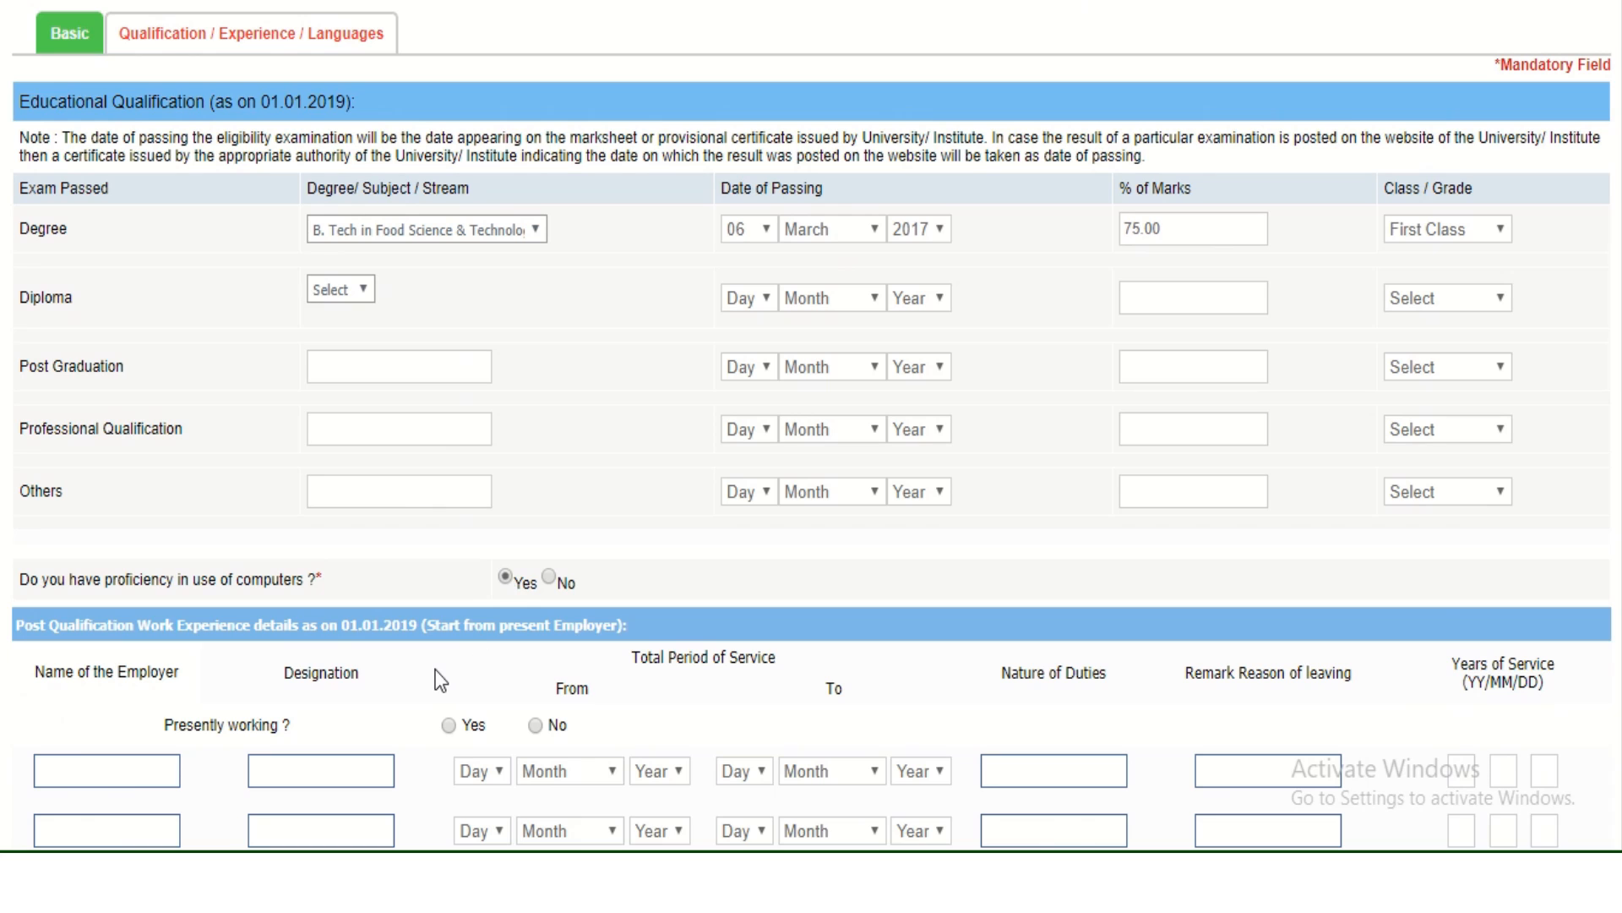
# Add telugu as the first known language, marked as spoken.
pyautogui.scroll(-3, 434, 674)
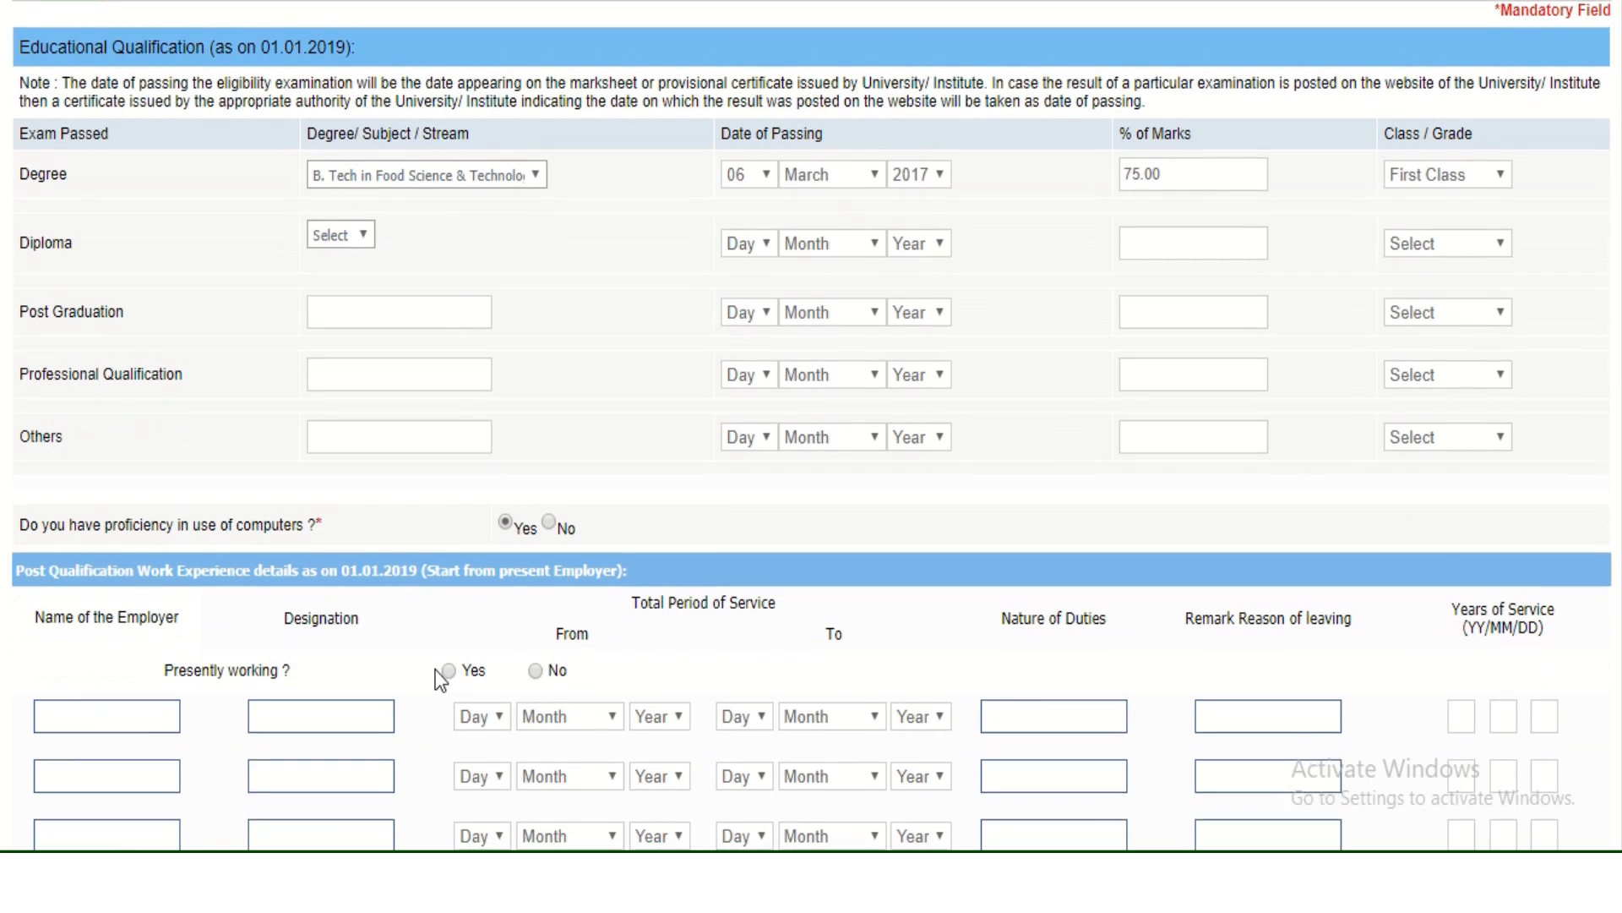
pyautogui.scroll(-1, 435, 676)
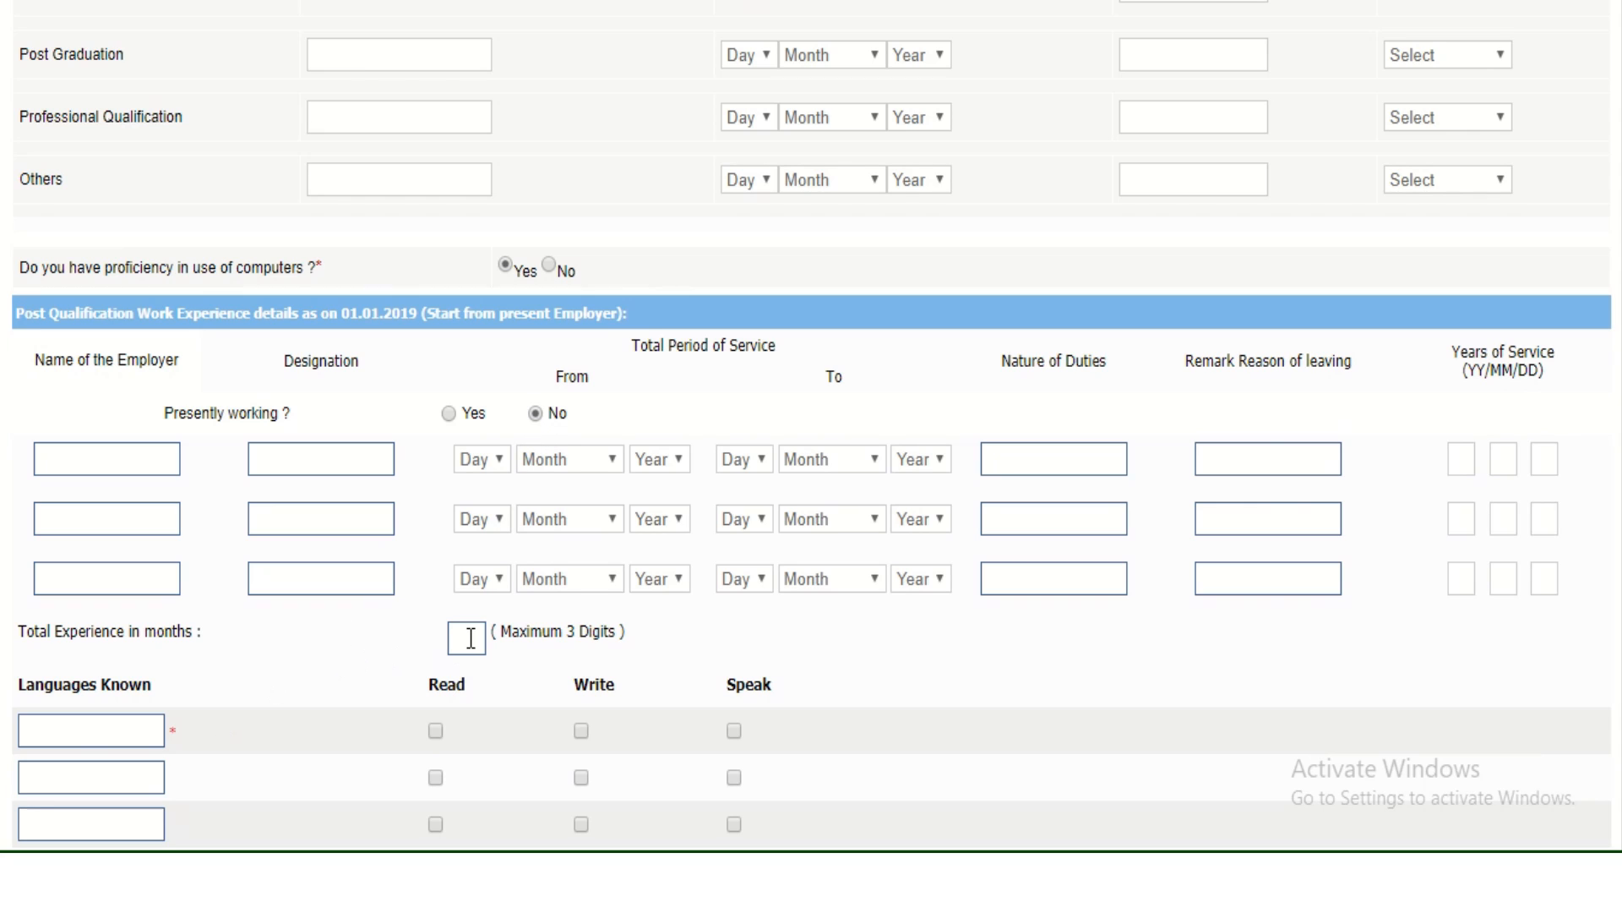
pyautogui.click(78, 734)
pyautogui.write('telugu')
pyautogui.click(737, 729)
# Add english as the second language, marked as read, and enter hindi as the third.
pyautogui.click(44, 782)
pyautogui.write('englis')
pyautogui.press('BackSpace')
pyautogui.write('sh')
pyautogui.click(438, 783)
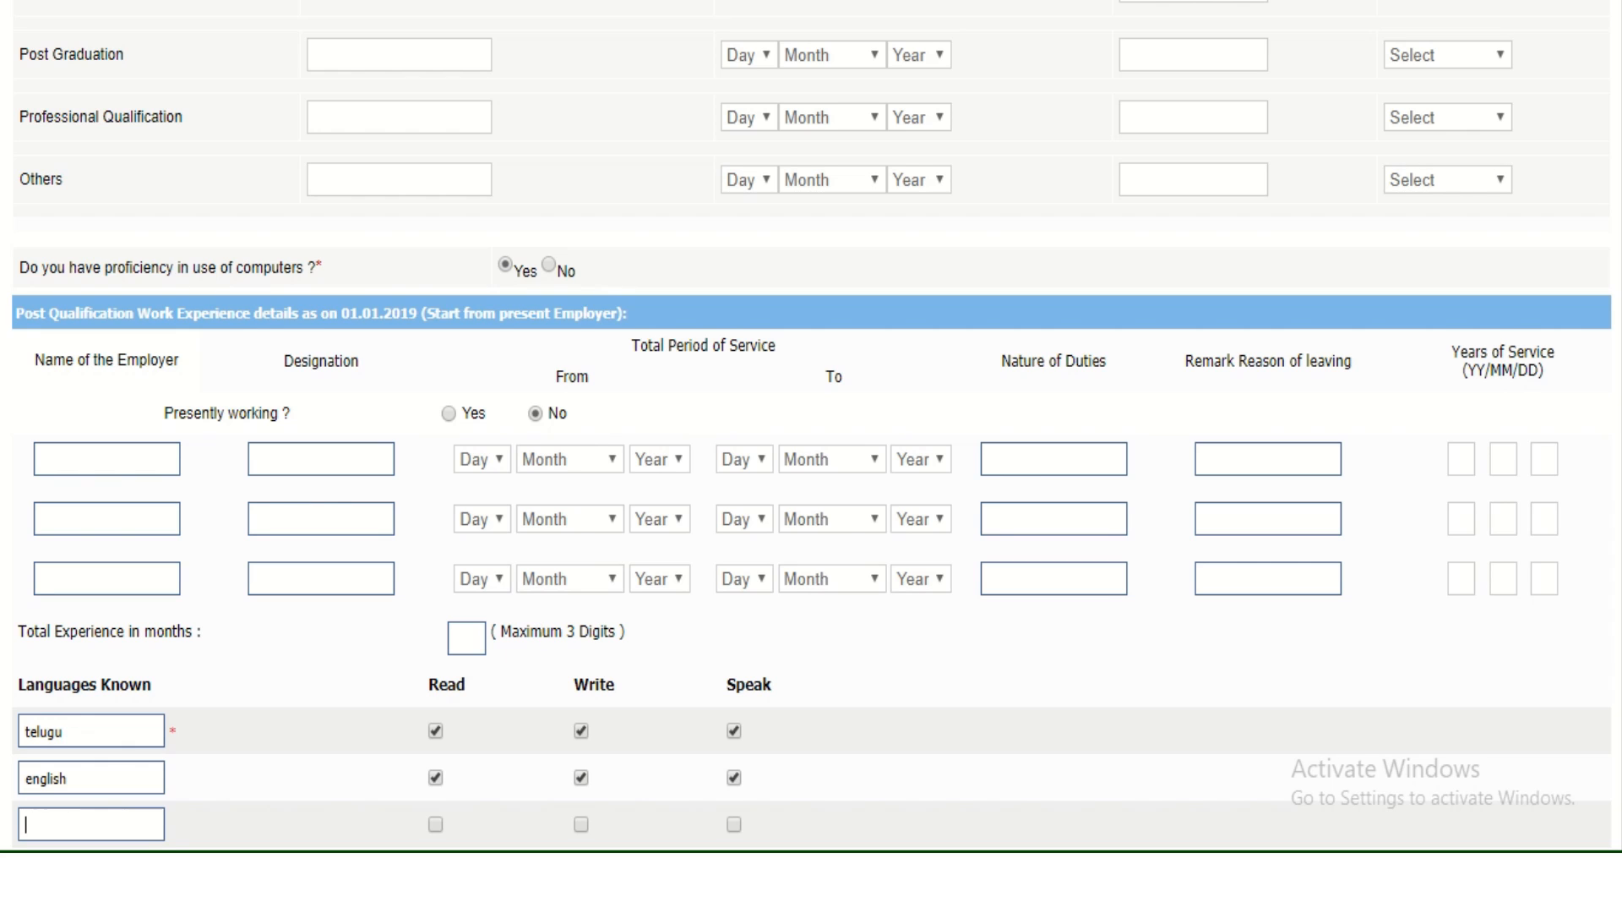
pyautogui.scroll(-2, 1556, 499)
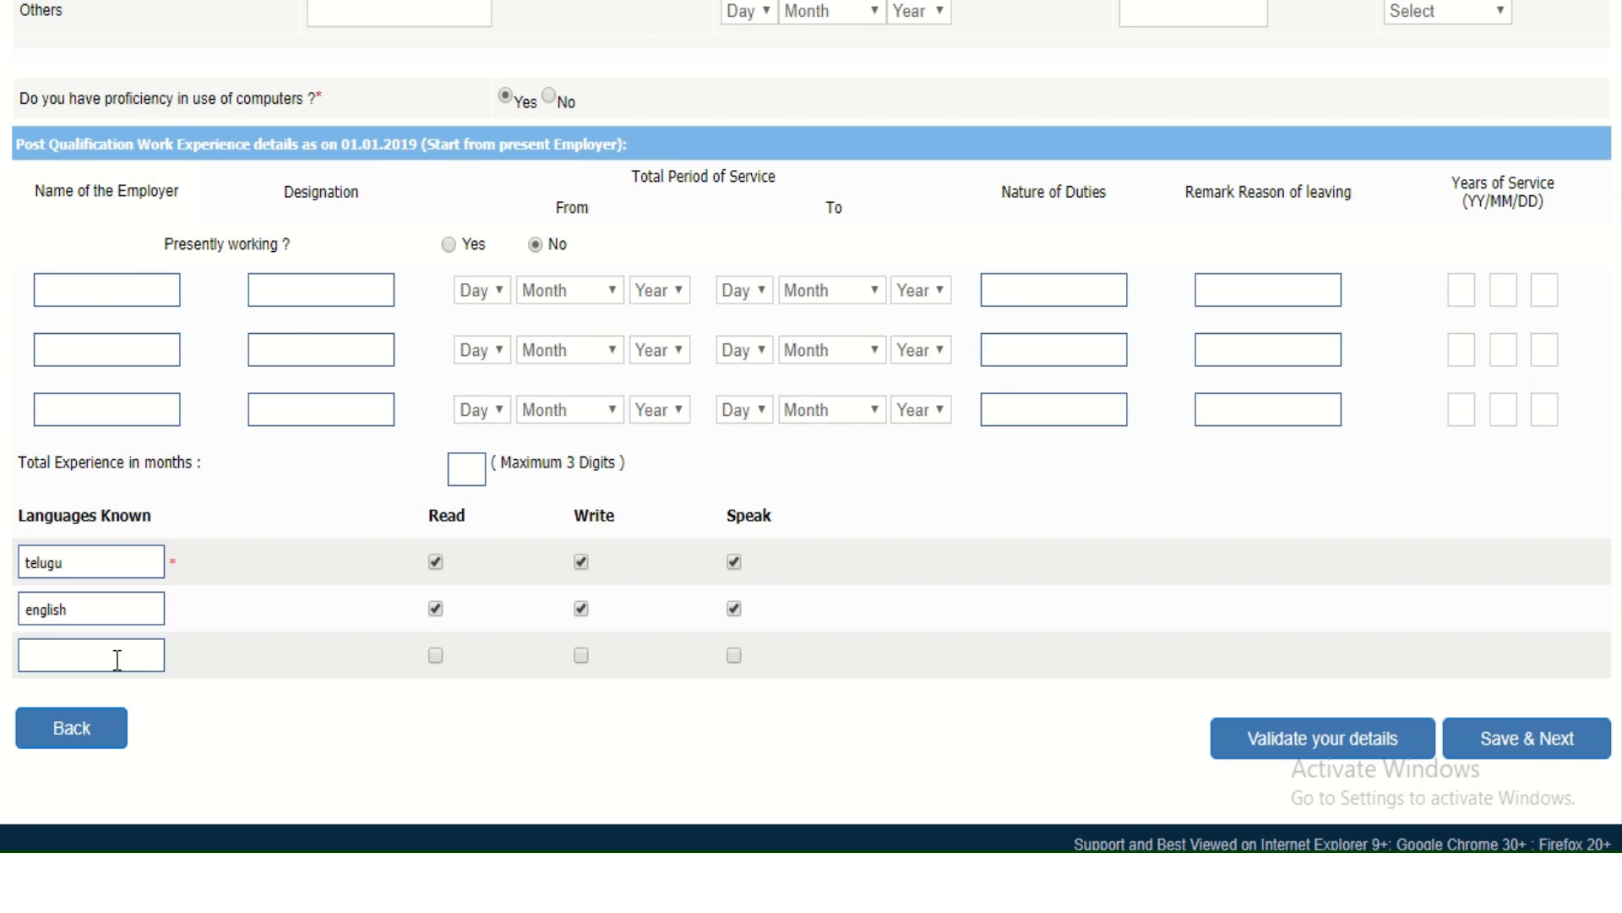
pyautogui.write('hindi')
# Mark hindi as spoken, validate the details successfully, and save to reach the preview.
pyautogui.click(737, 661)
pyautogui.click(1367, 752)
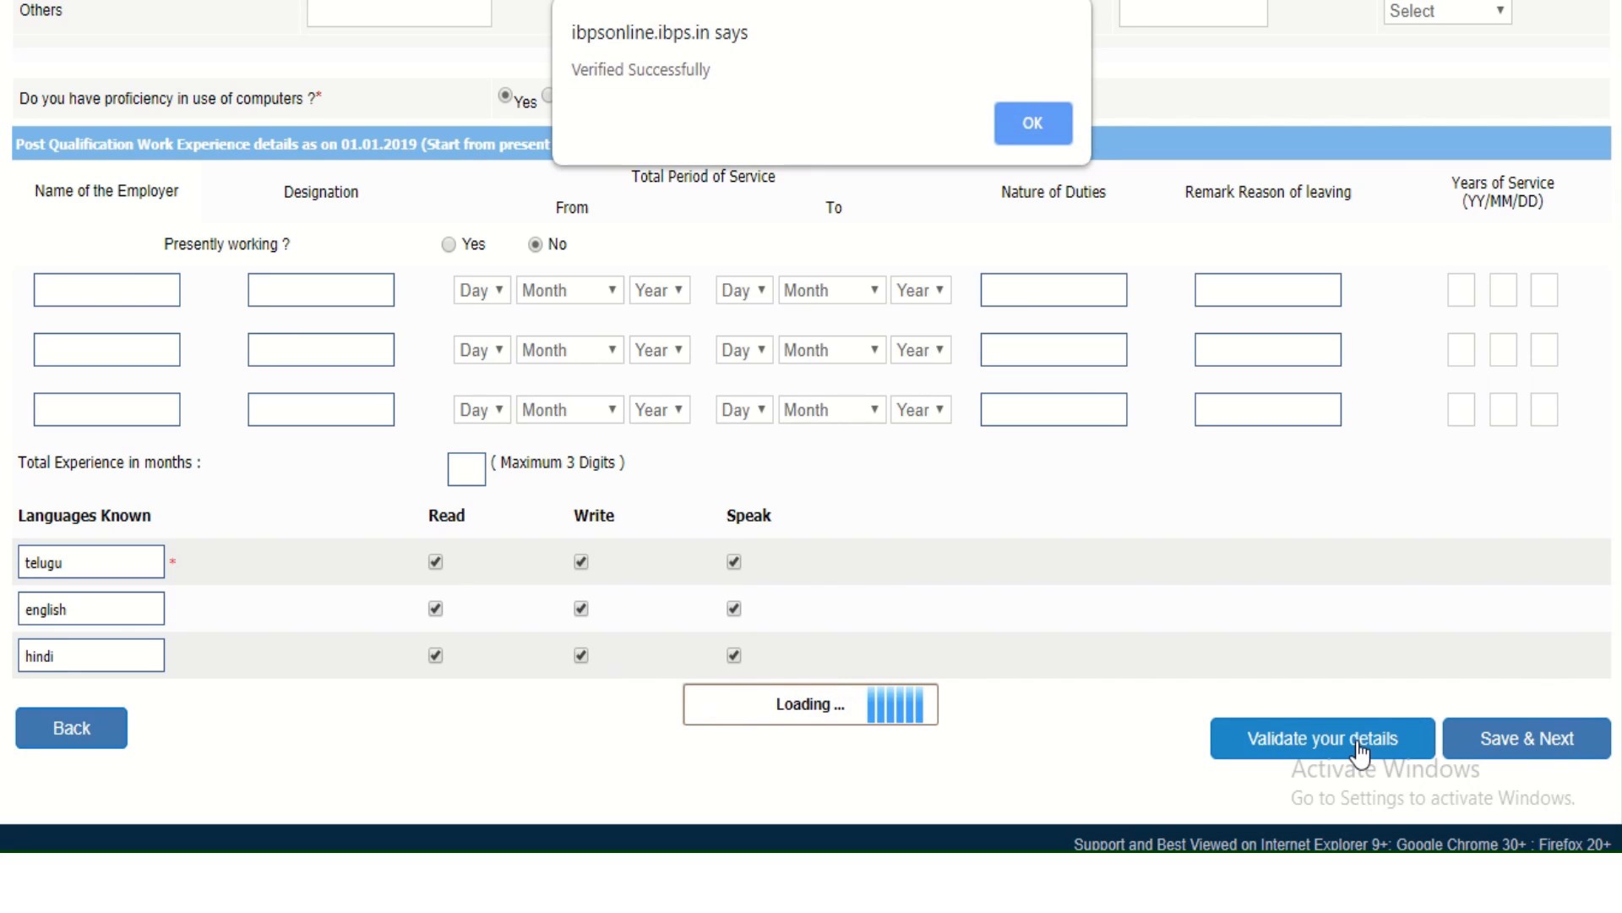
pyautogui.click(1055, 147)
pyautogui.click(1479, 748)
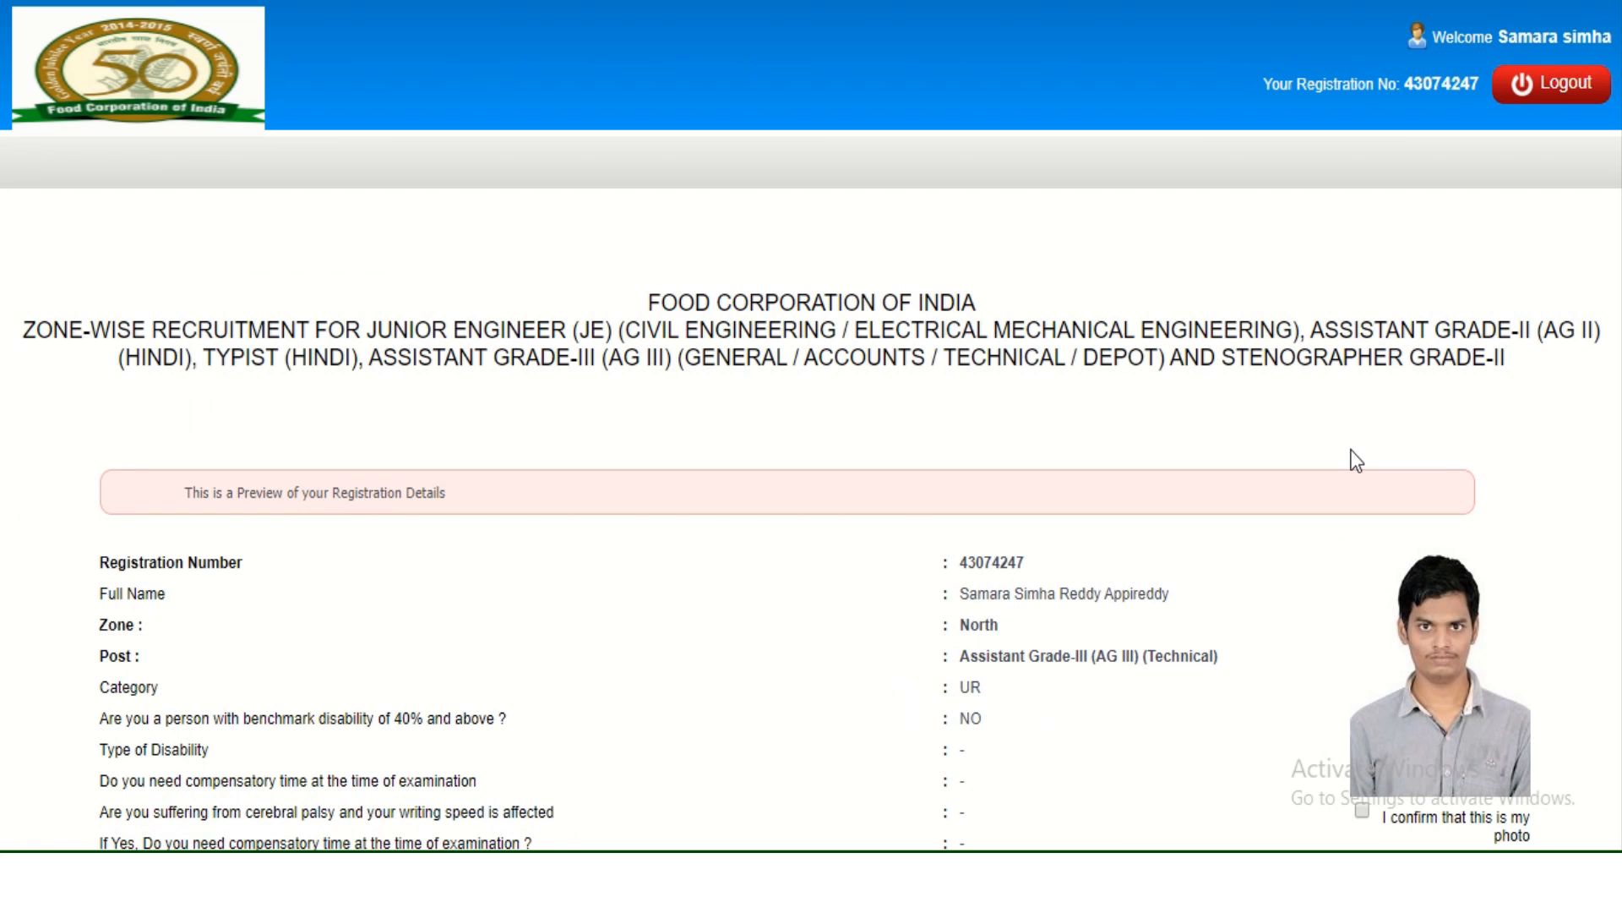
# Review the preview and attempt final submission, dismissing the photo-confirmation warning.
pyautogui.scroll(-8, 1356, 461)
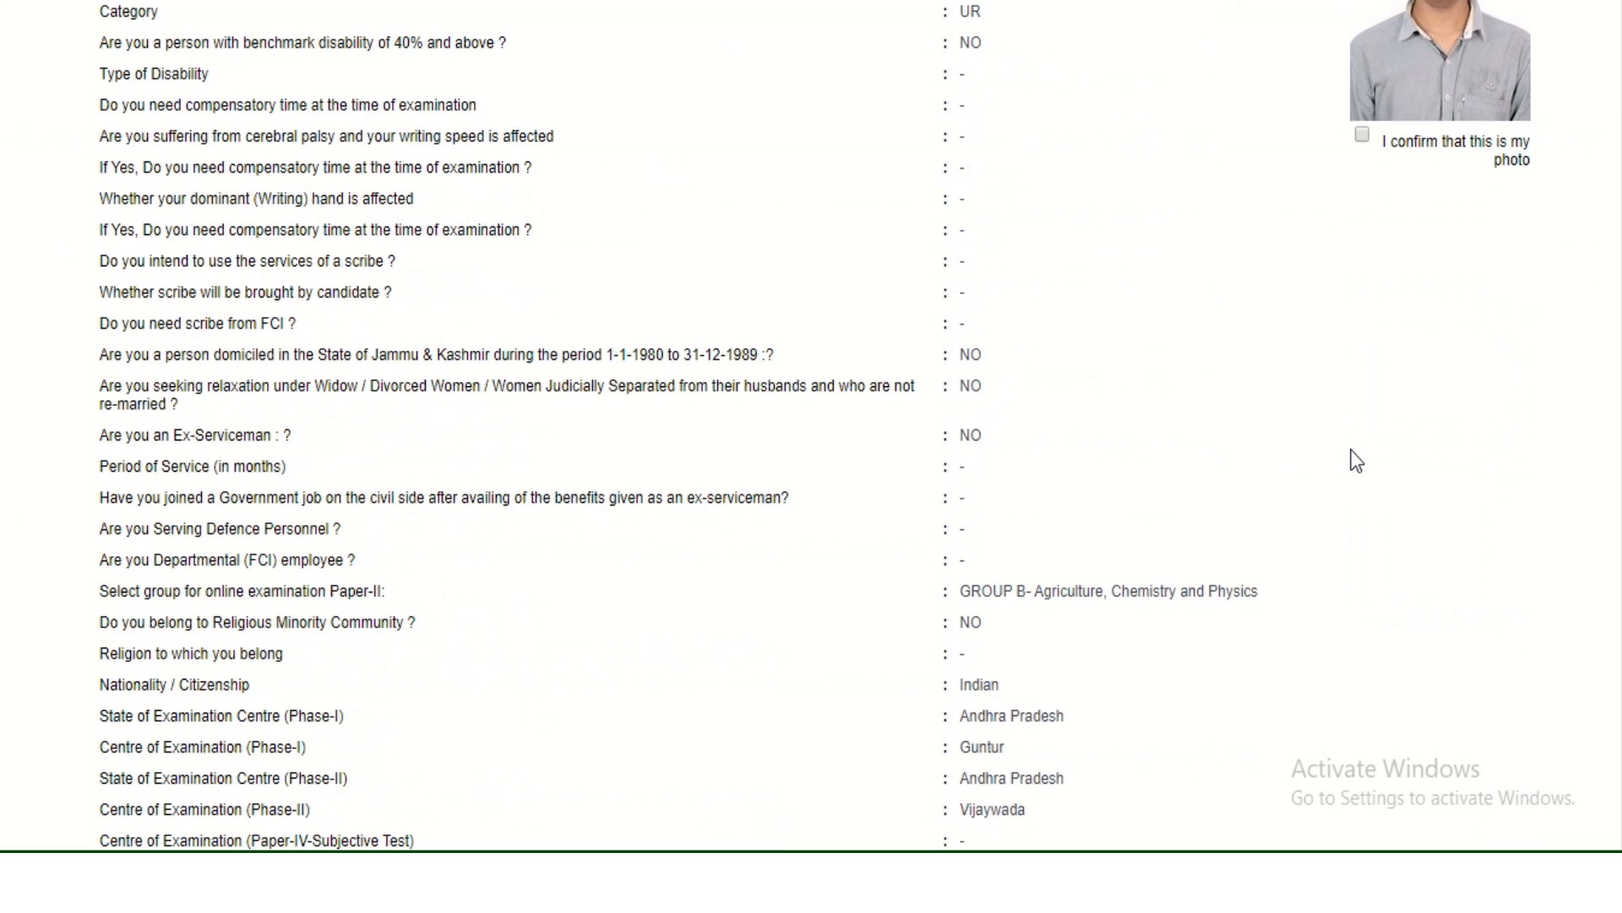
pyautogui.scroll(-10, 1357, 460)
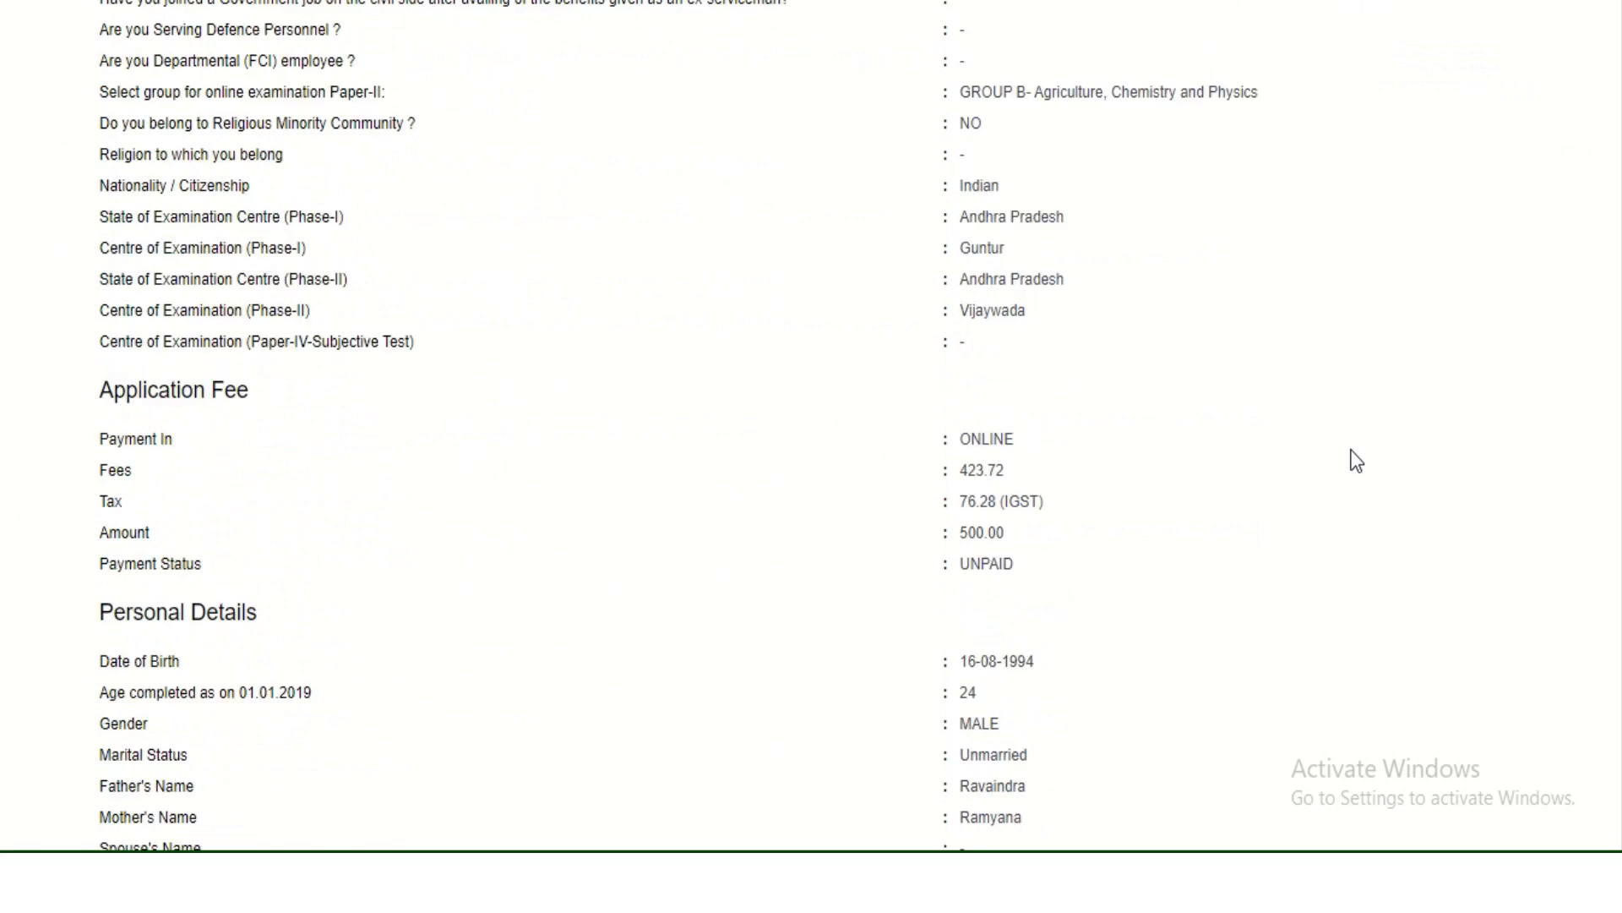
pyautogui.scroll(-15, 1357, 461)
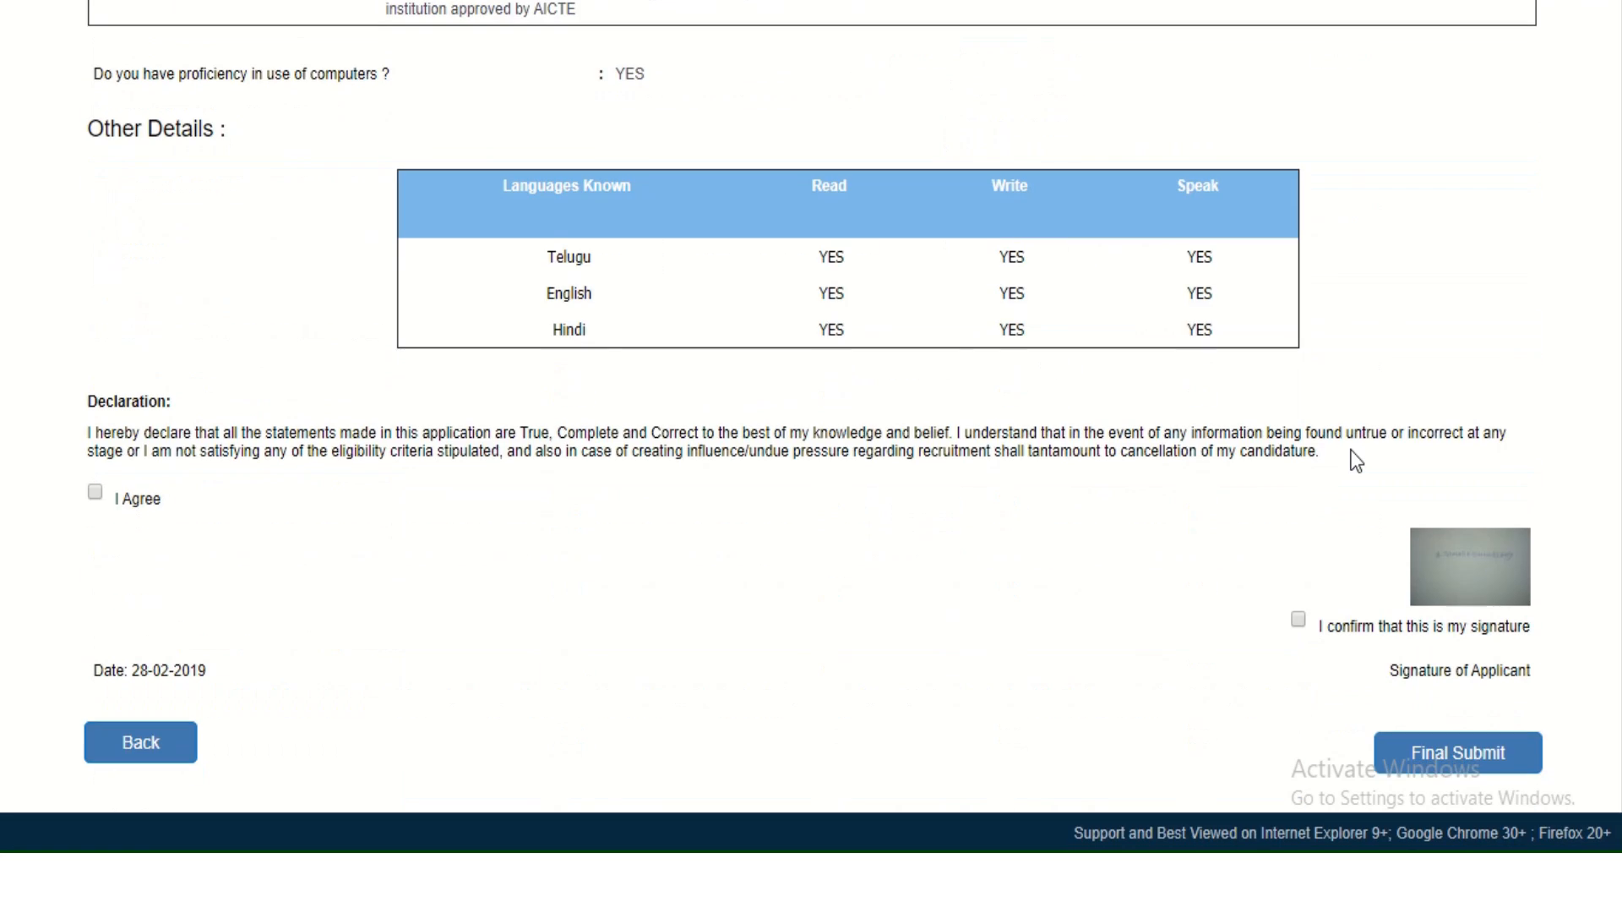
pyautogui.scroll(1, 1357, 461)
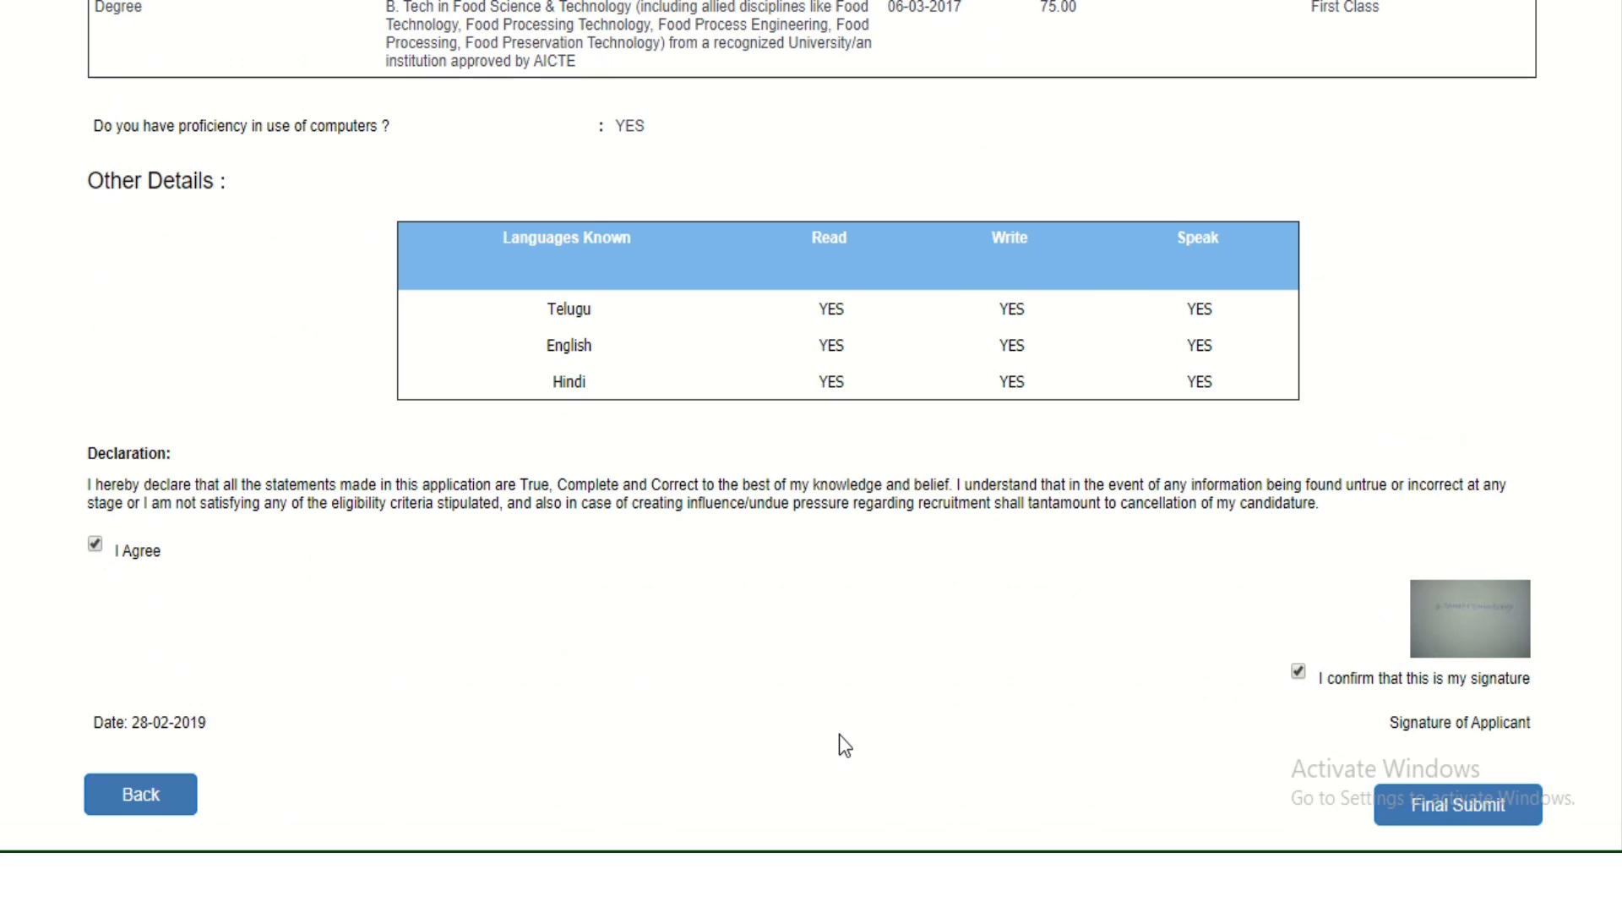
pyautogui.click(1445, 819)
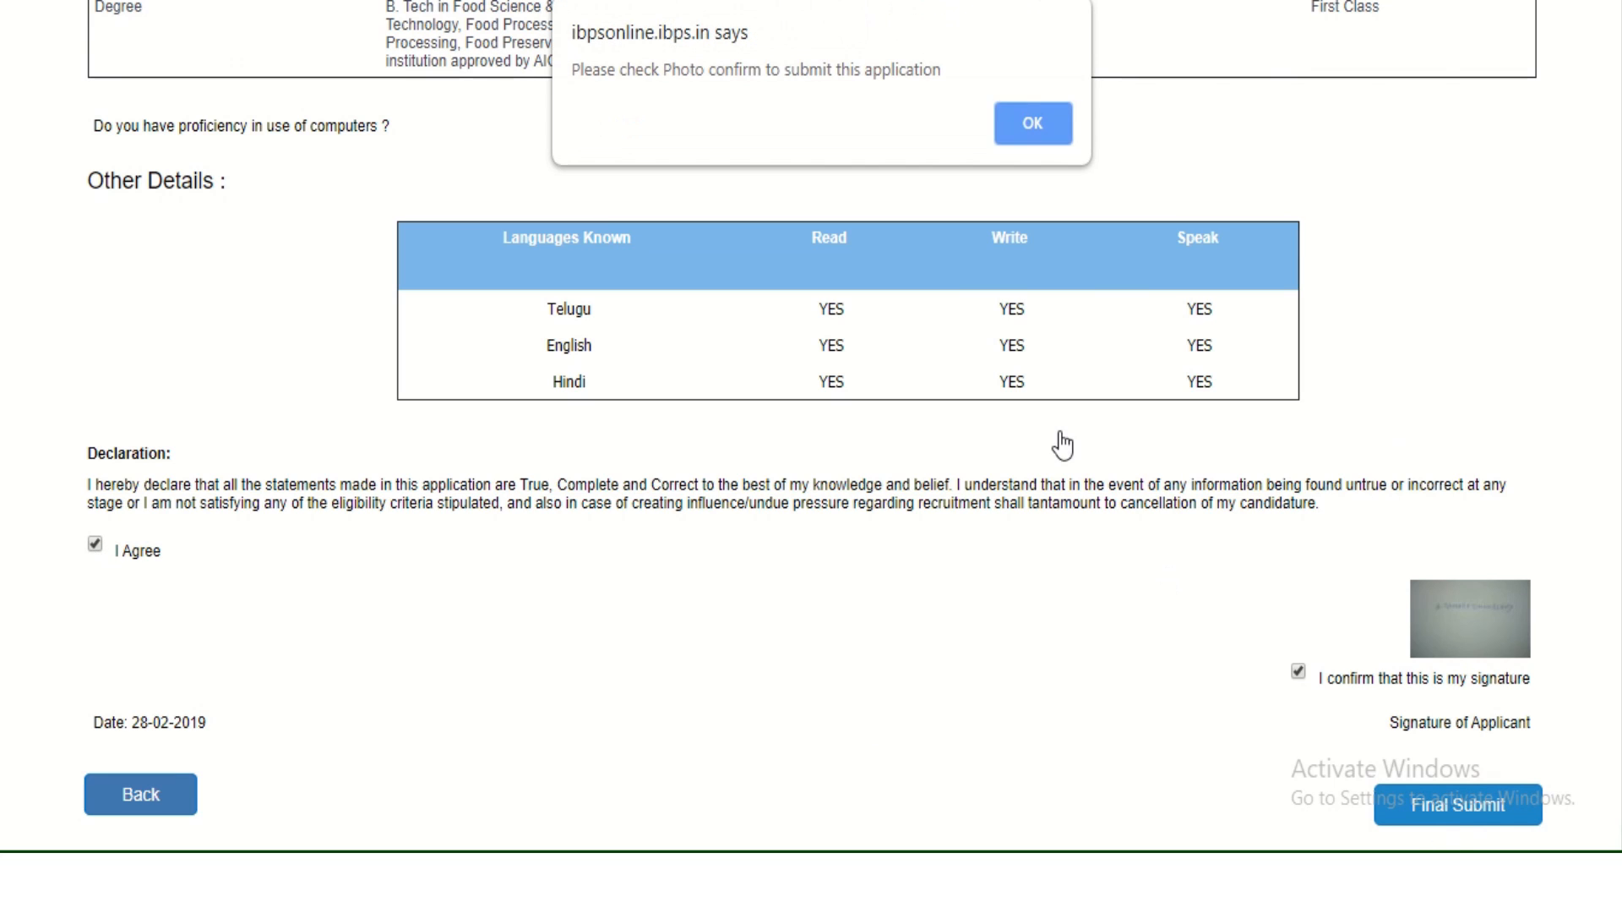
pyautogui.click(1026, 118)
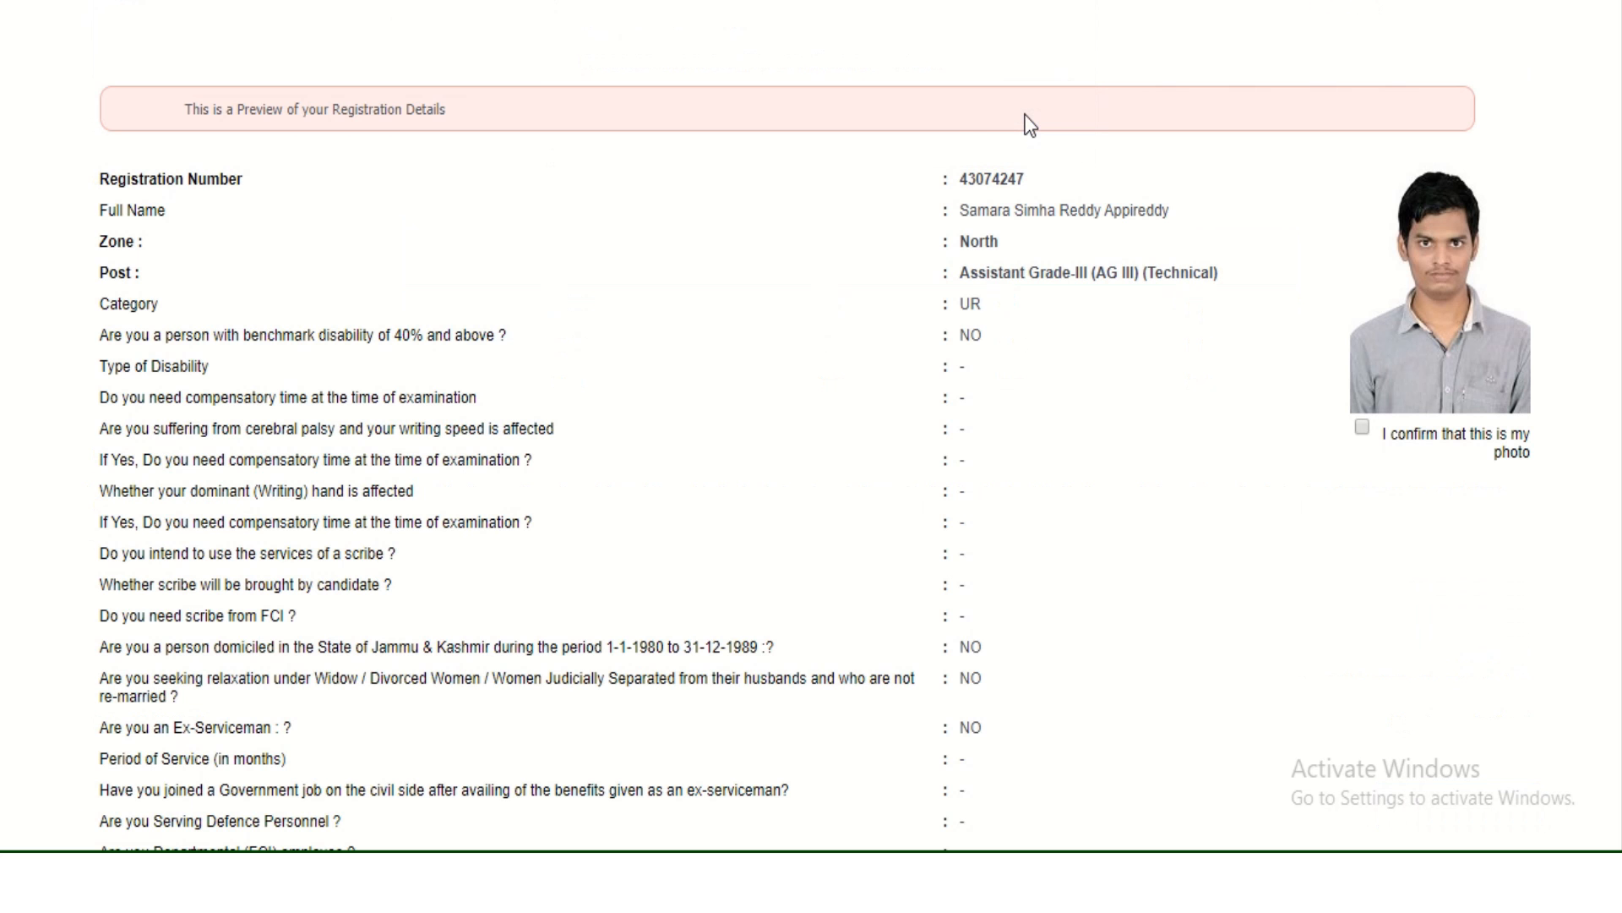
# Retry submission, dismiss the warning again, and confirm the shown photo is the applicant's.
pyautogui.scroll(-15, 952, 133)
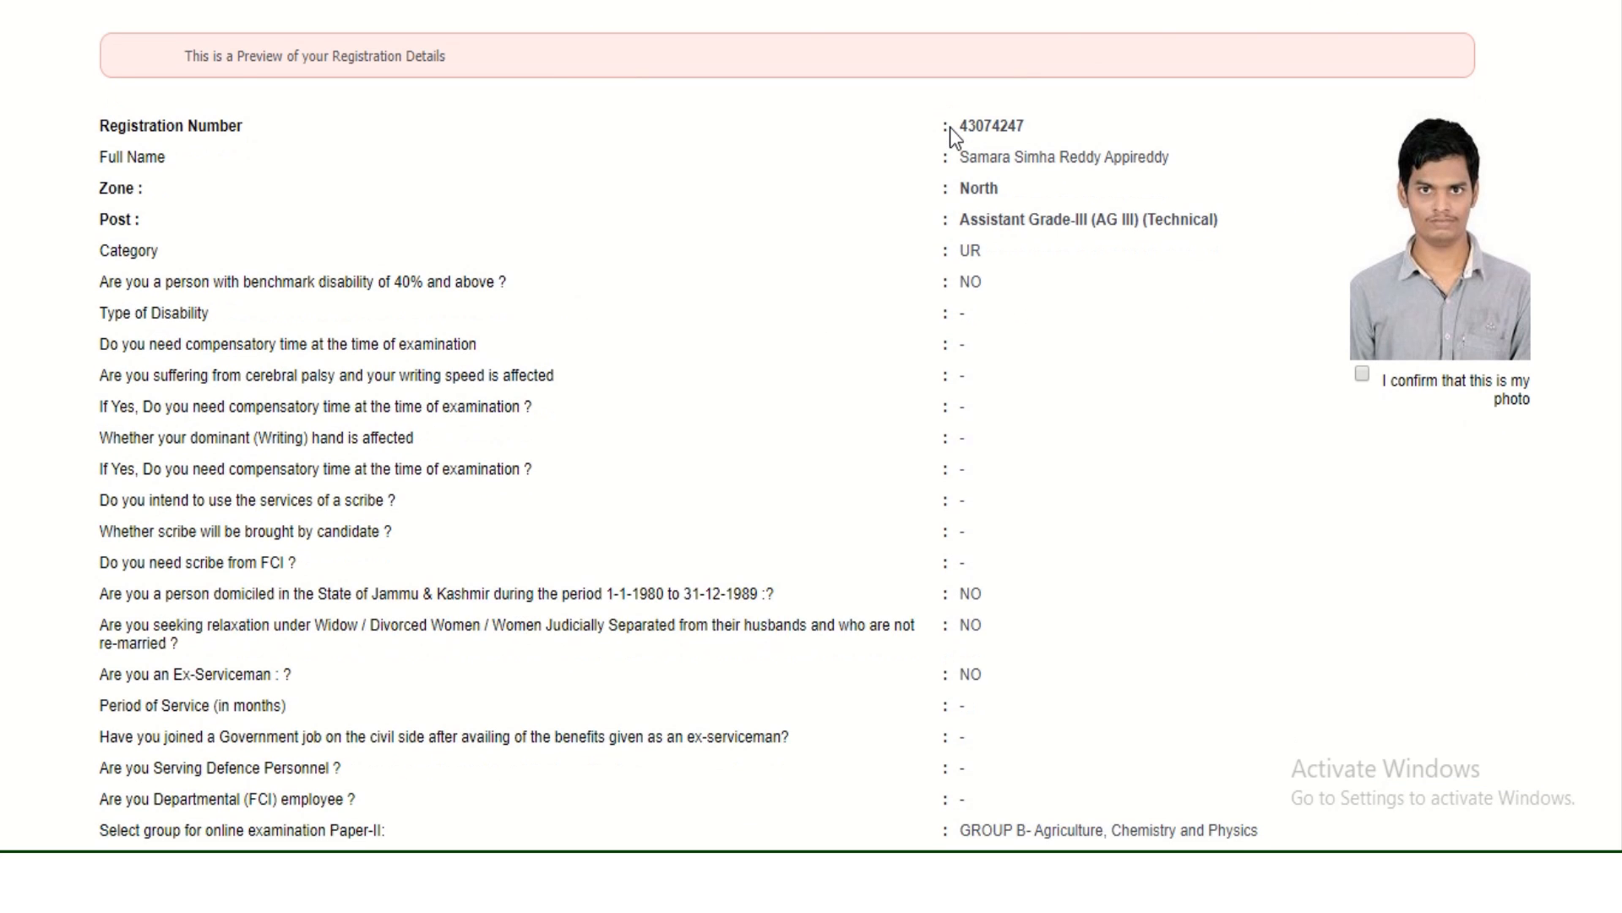
pyautogui.scroll(-10, 950, 126)
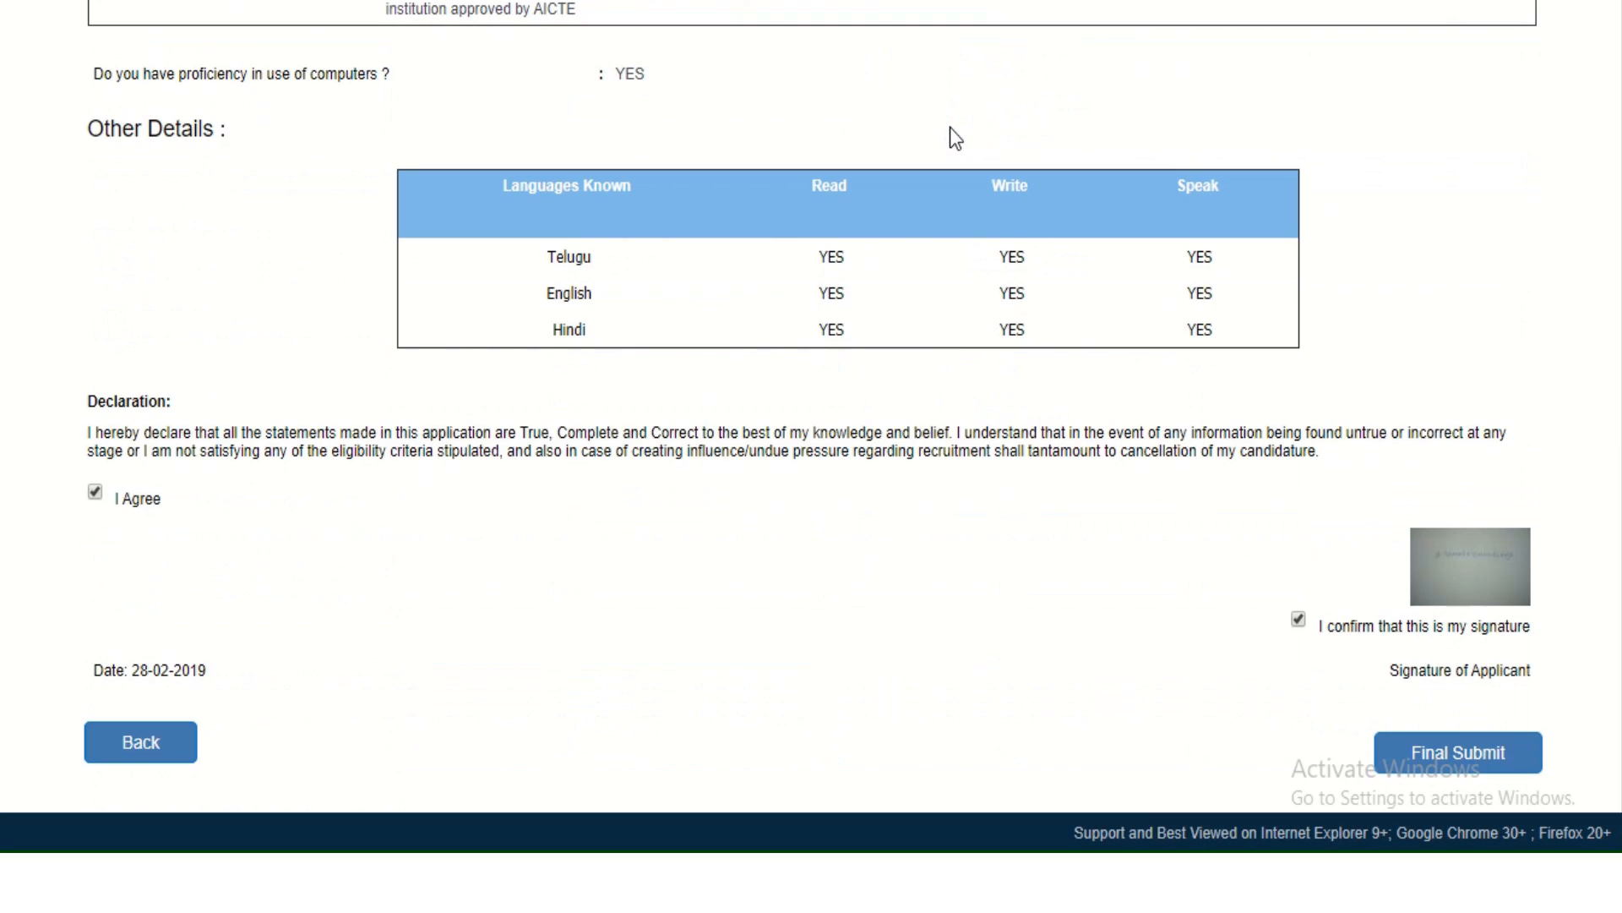
pyautogui.click(1465, 765)
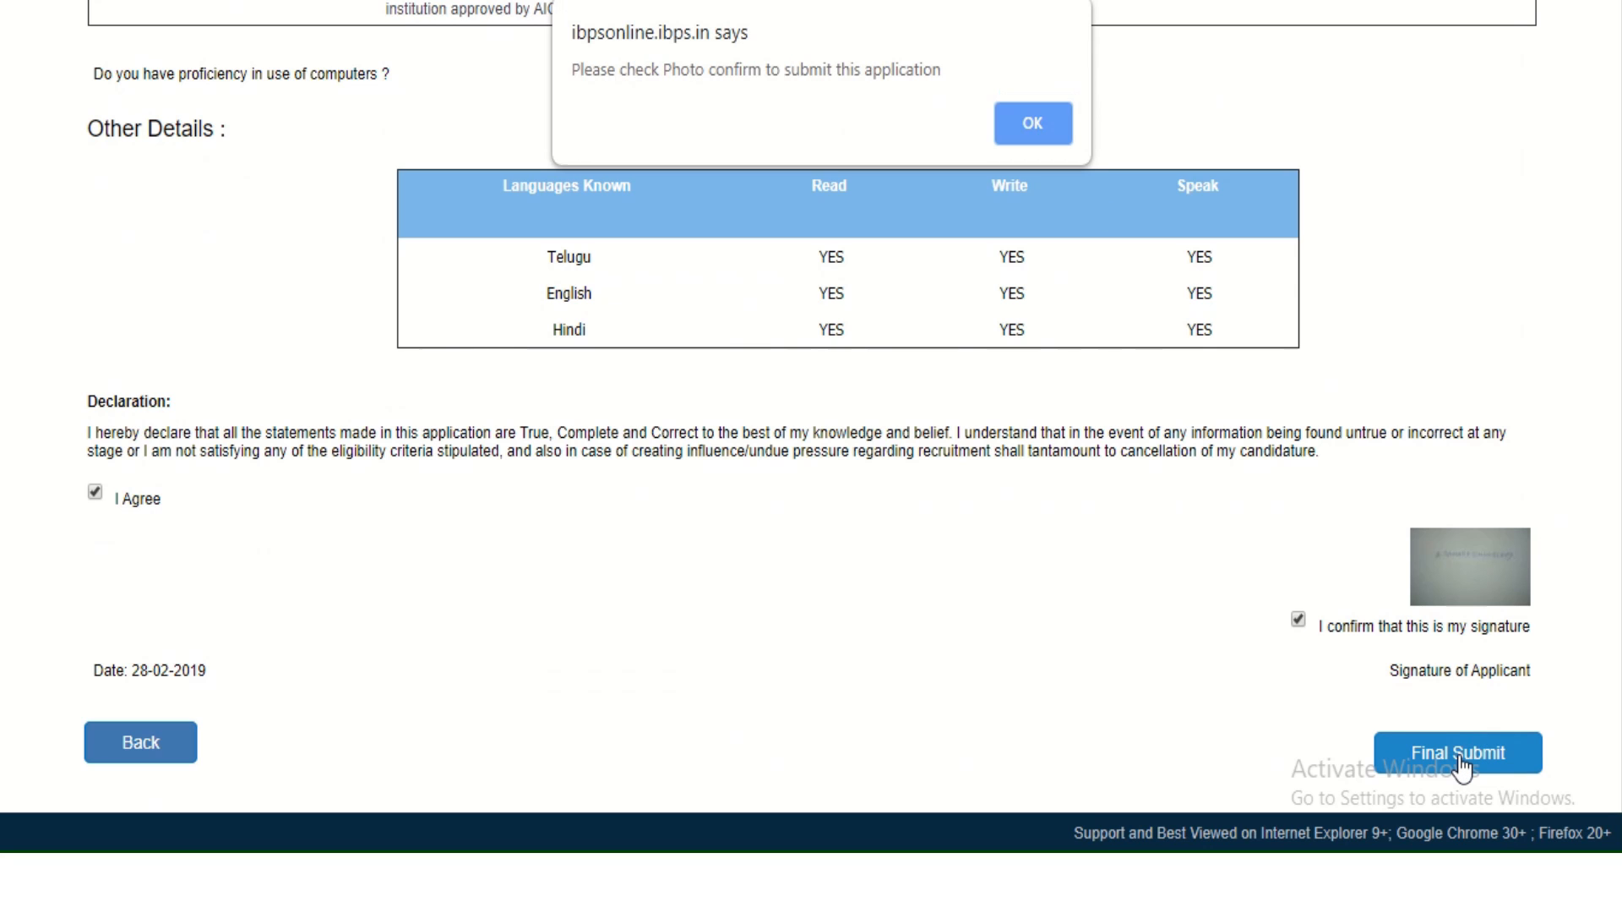
pyautogui.click(997, 140)
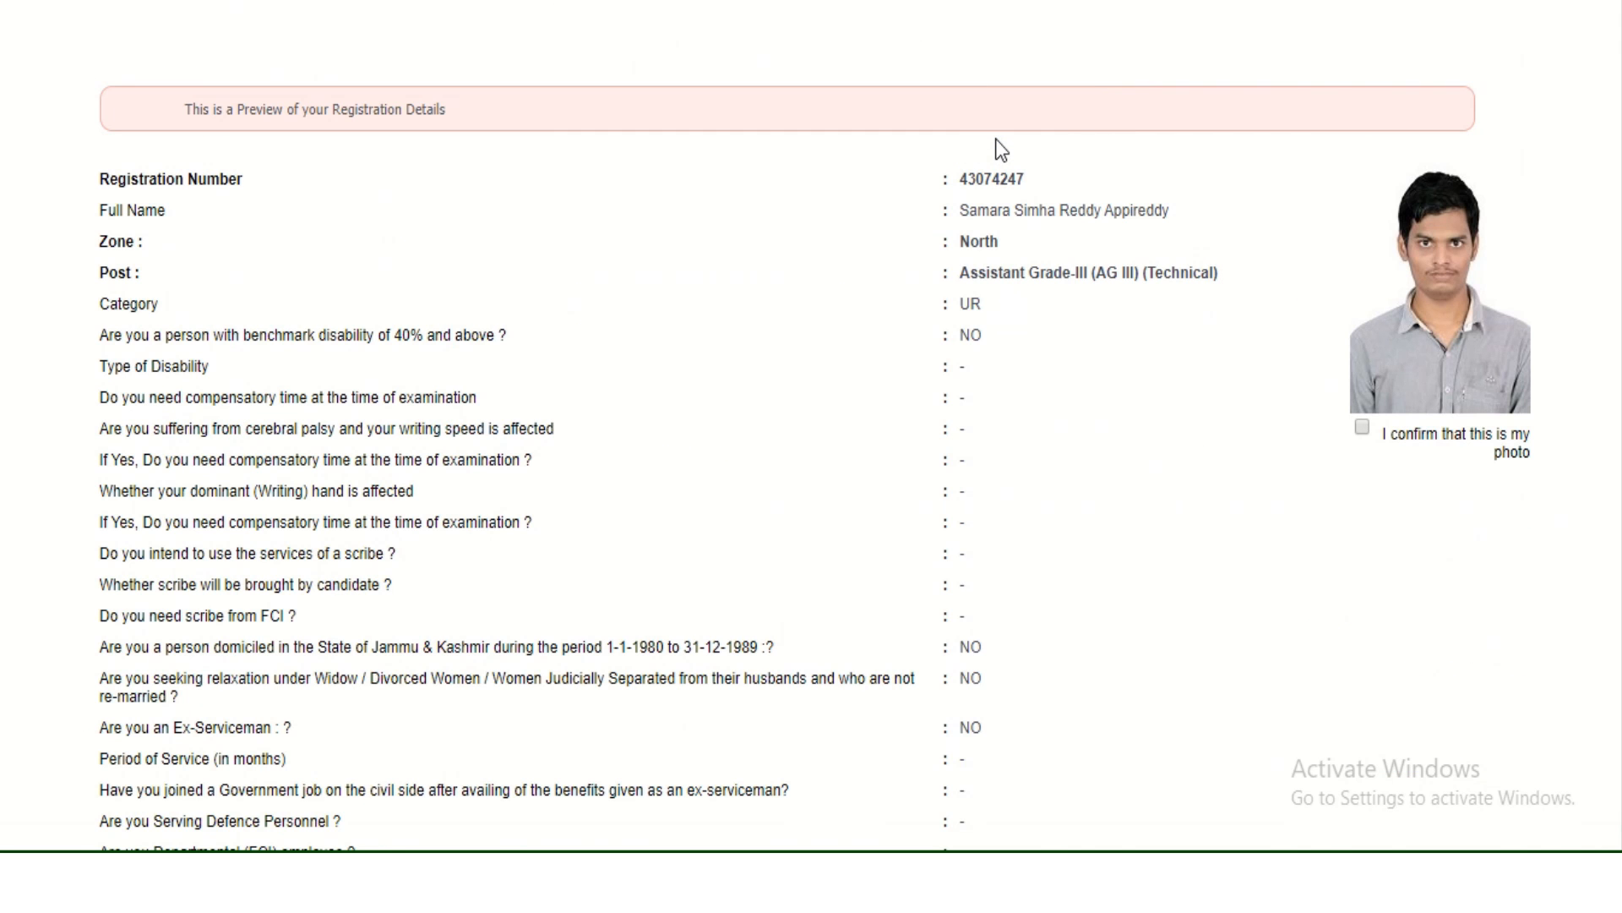
pyautogui.click(1360, 427)
pyautogui.press('End')
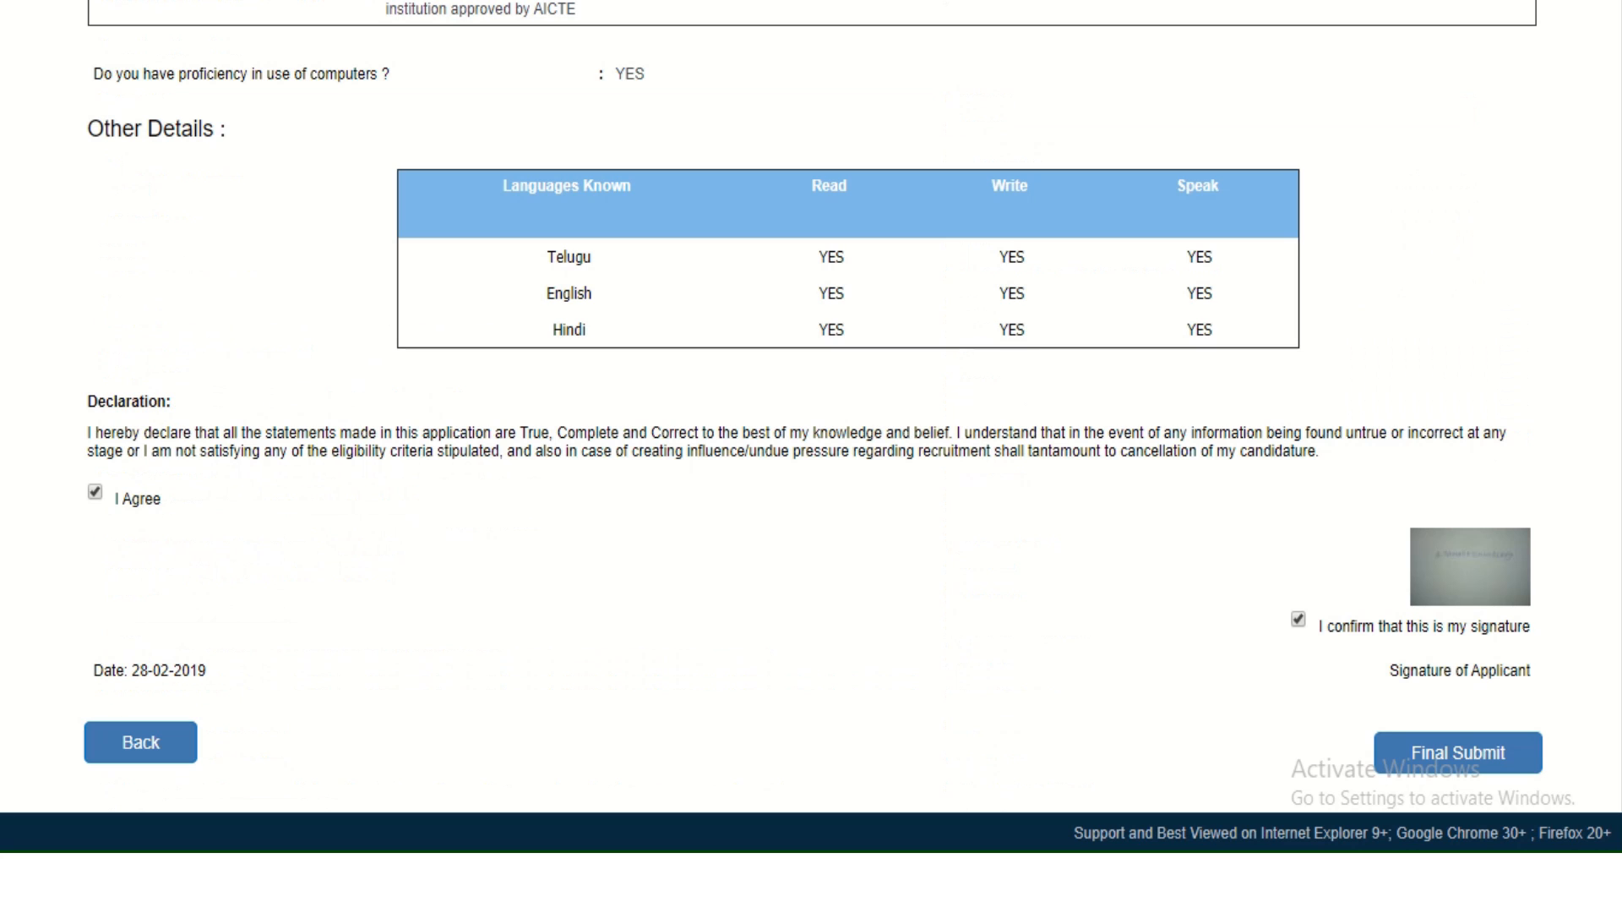
# Final-submit the application and confirm the irreversible submission.
pyautogui.click(1499, 774)
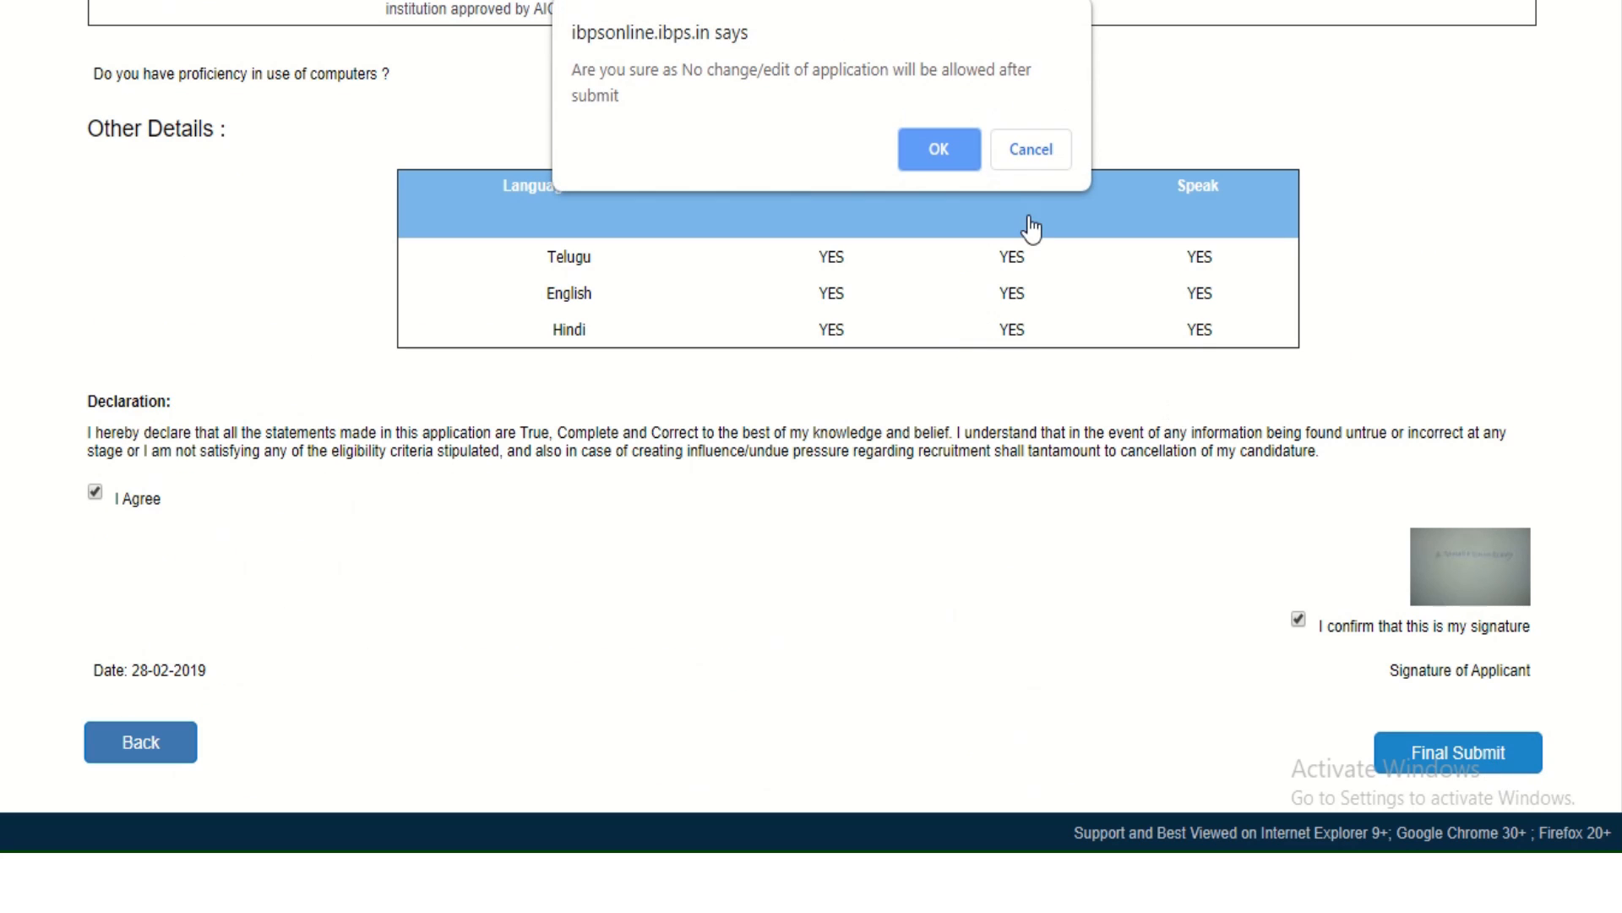
pyautogui.click(912, 145)
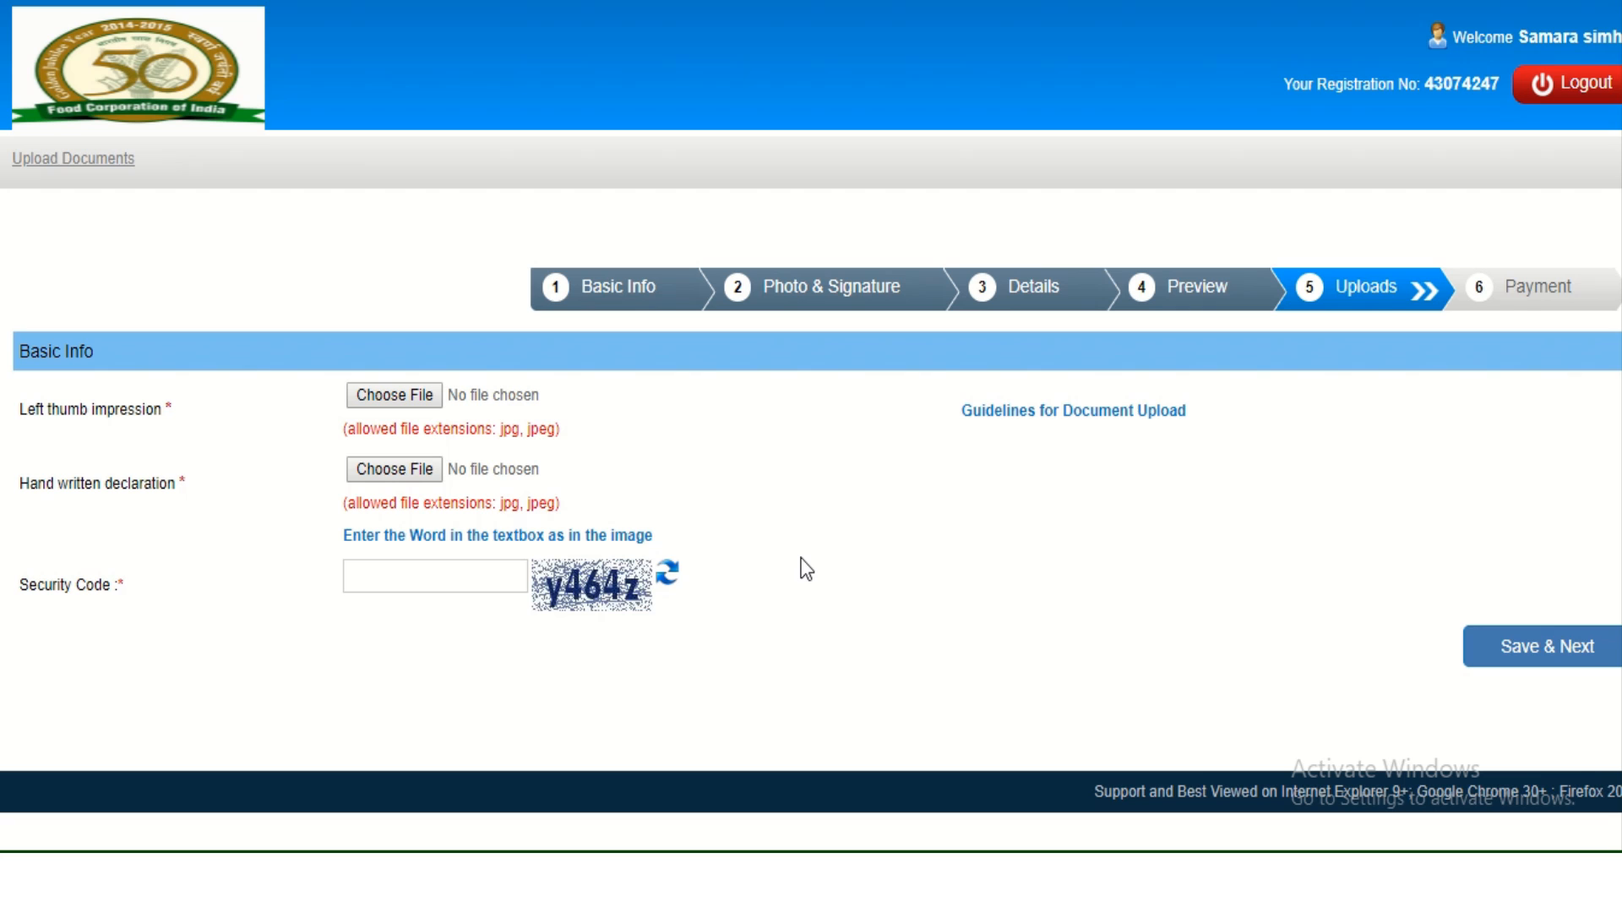
pyautogui.click(1134, 414)
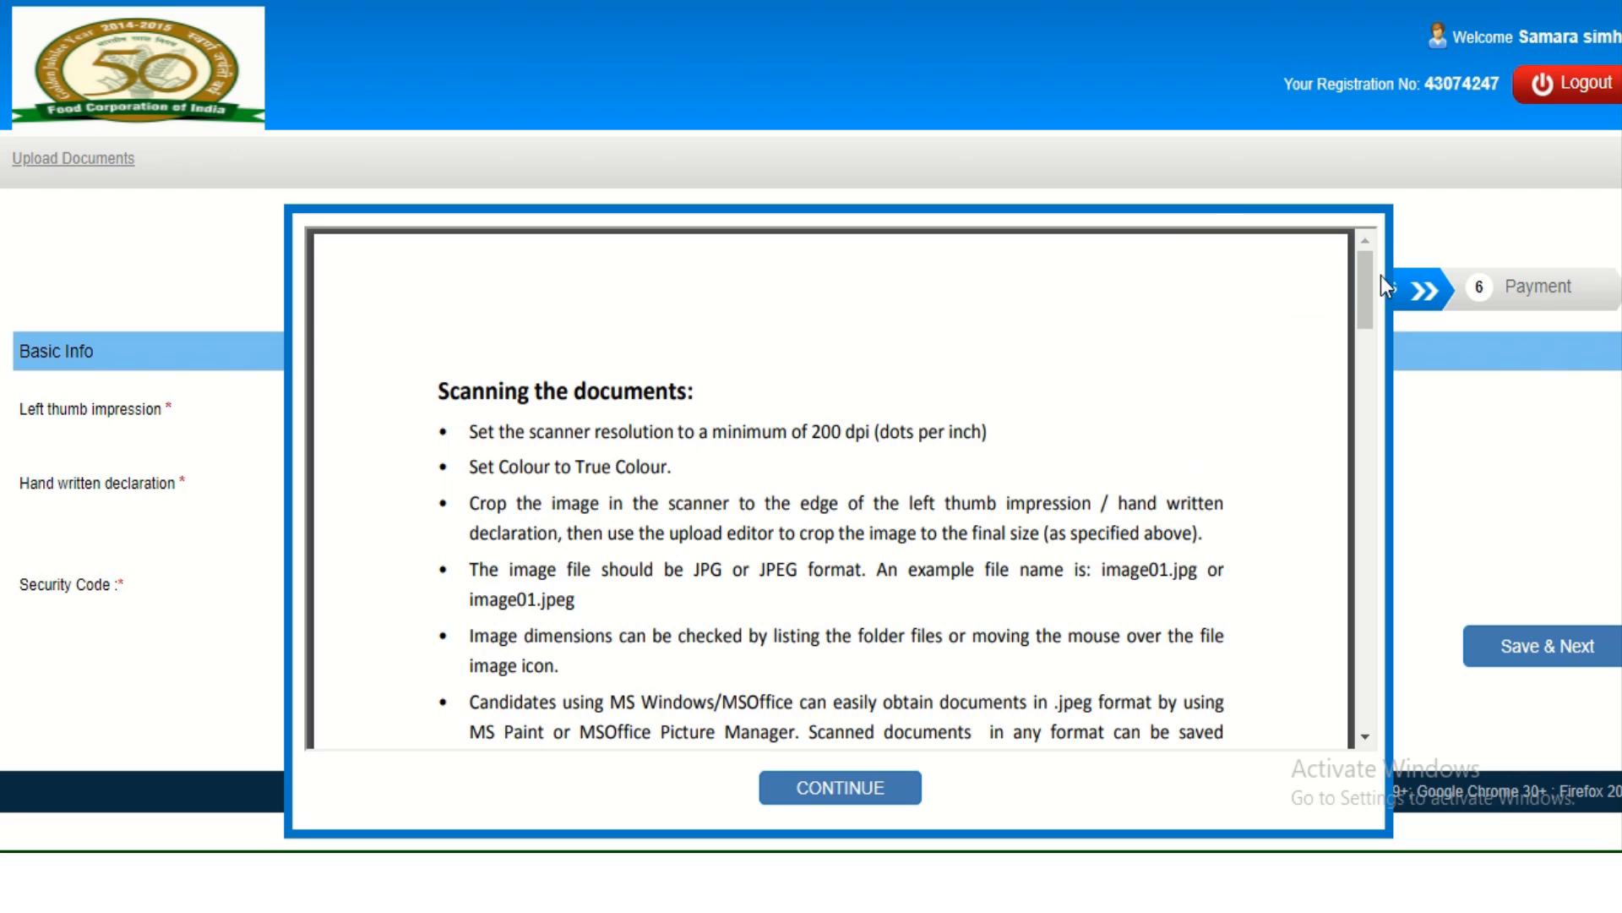
pyautogui.moveTo(1362, 279)
pyautogui.mouseDown()
pyautogui.moveTo(1389, 676)
pyautogui.moveTo(1389, 293)
pyautogui.mouseUp()
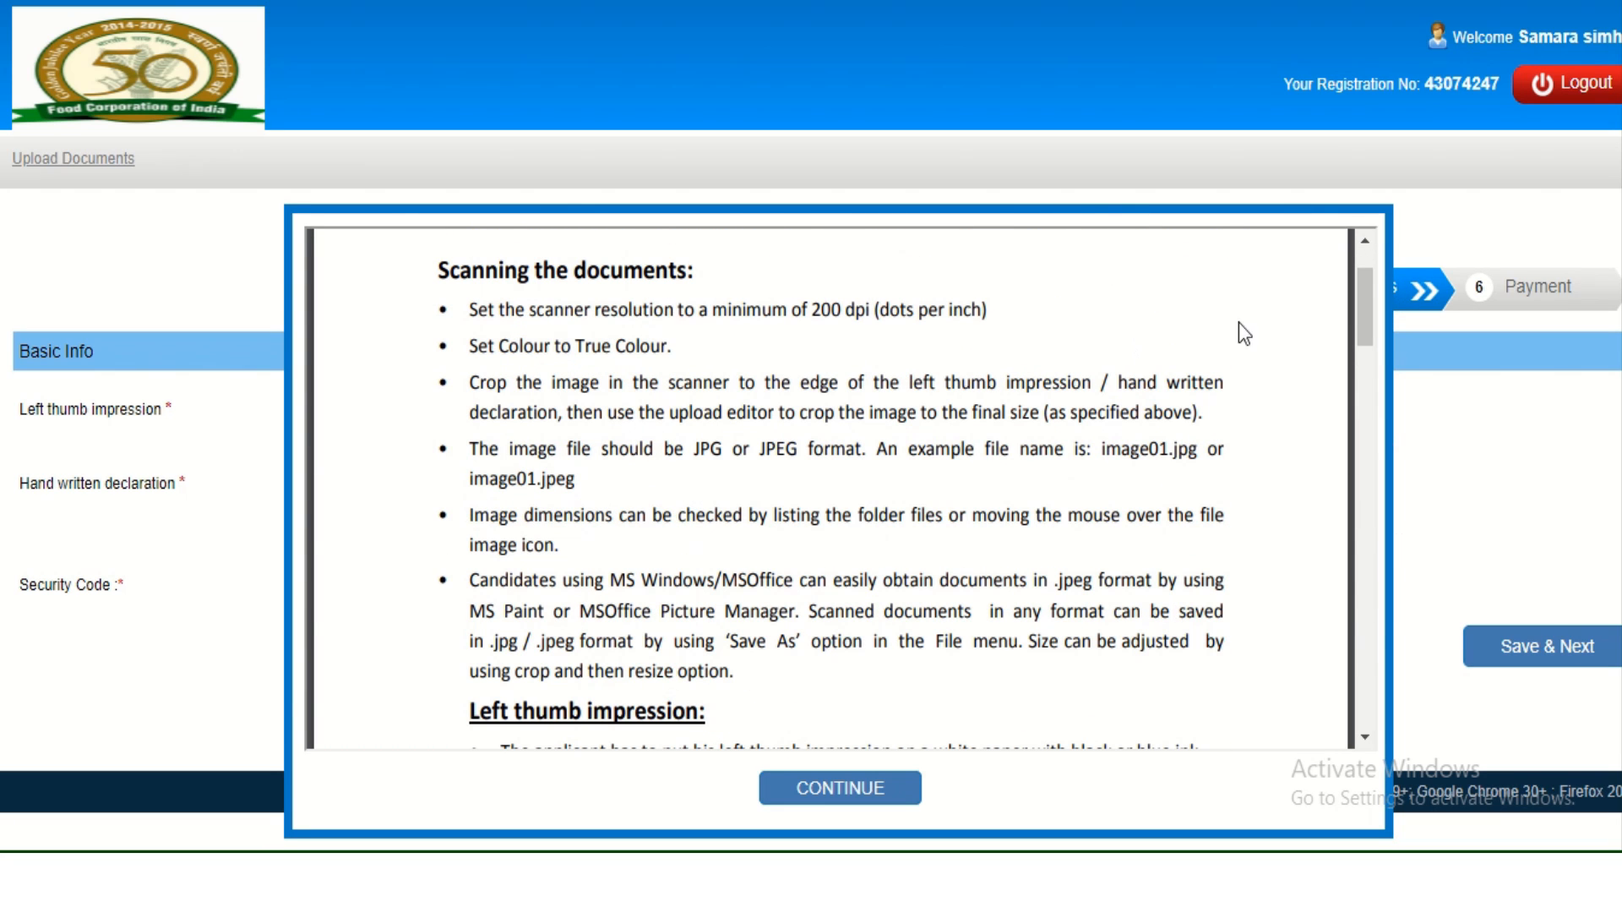
pyautogui.moveTo(1366, 301); pyautogui.dragTo(1352, 708)
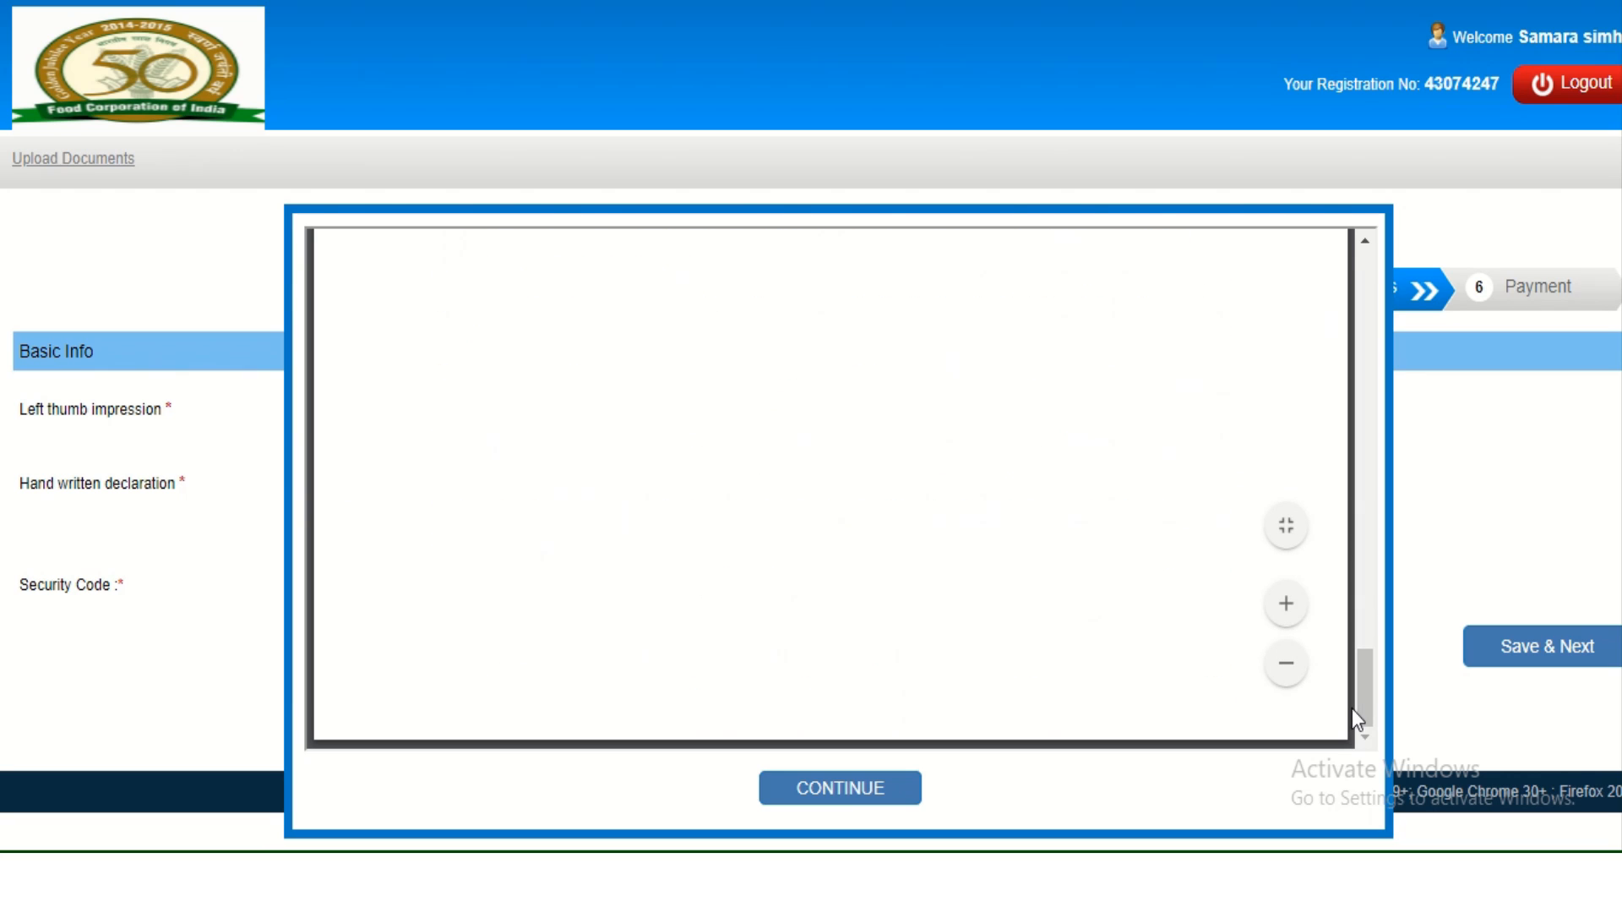
pyautogui.click(868, 795)
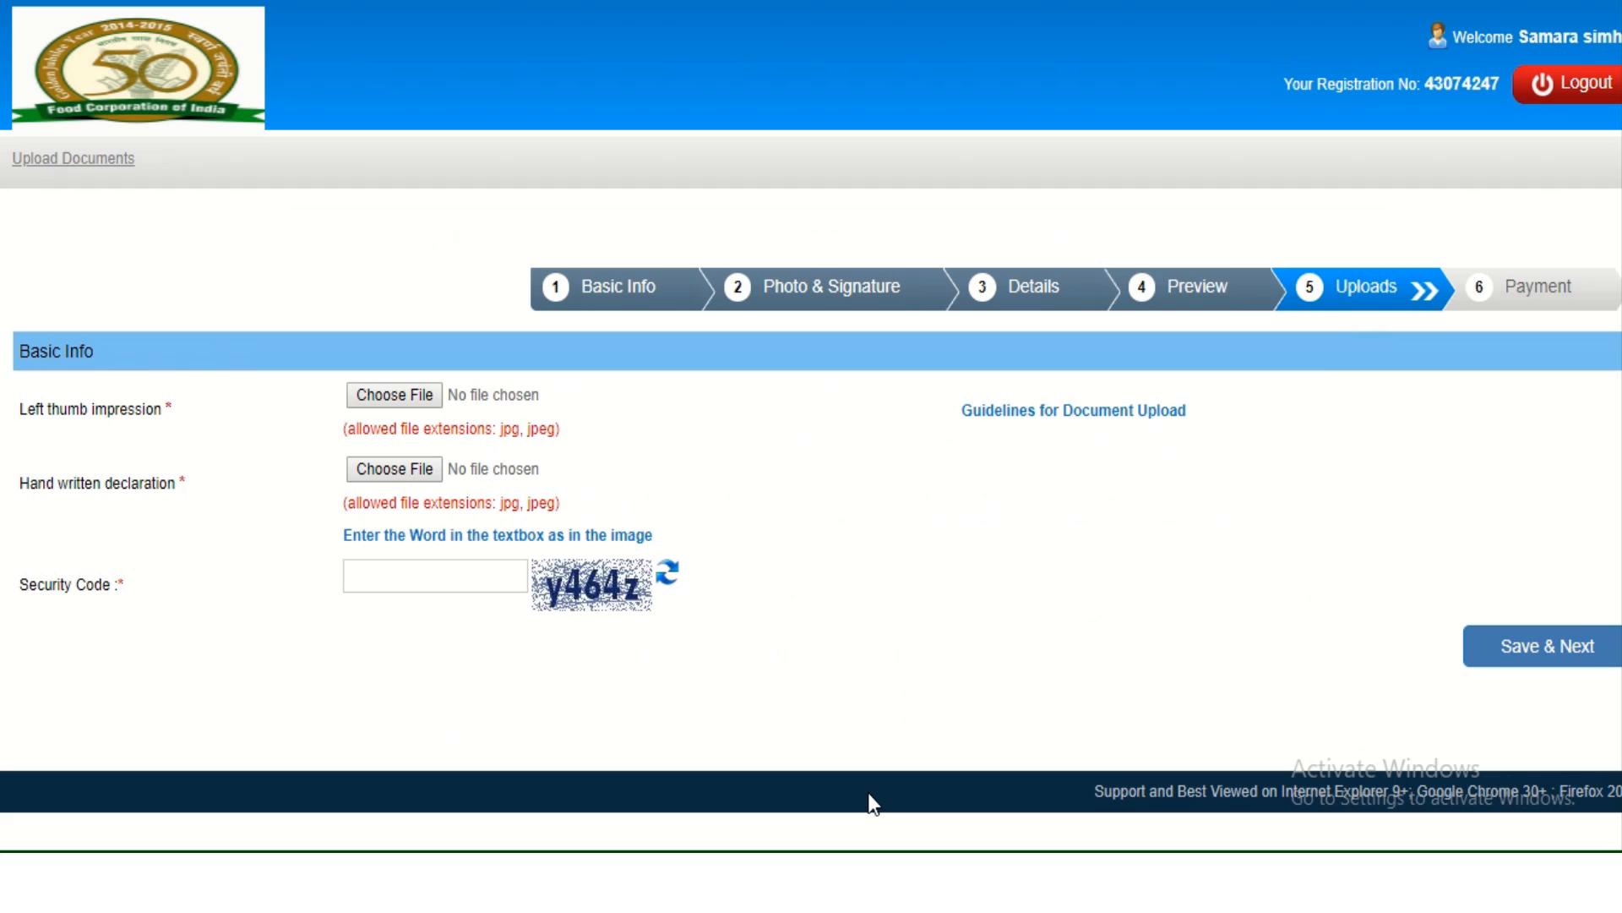